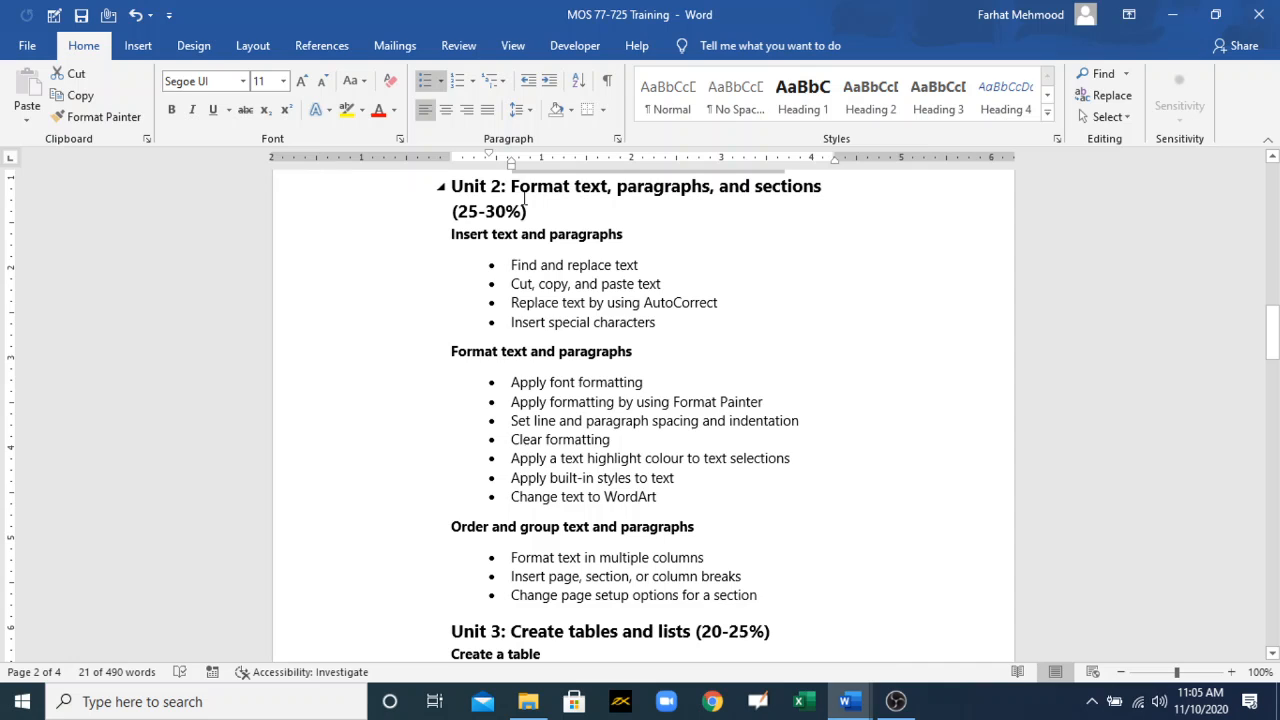
# Step: Change the font colour of the "Find and replace text" bullet under Unit 2 to red
pyautogui.moveTo(511, 188); pyautogui.dragTo(676, 195)
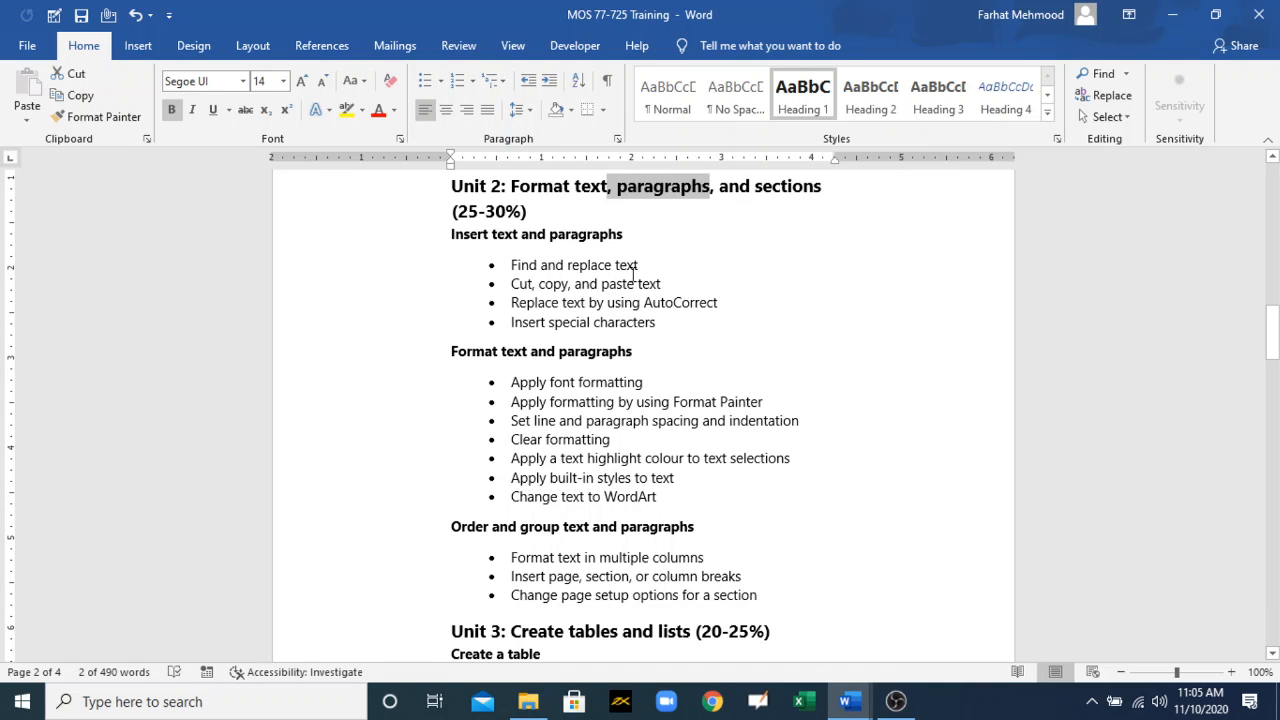
pyautogui.moveTo(641, 266); pyautogui.dragTo(511, 266)
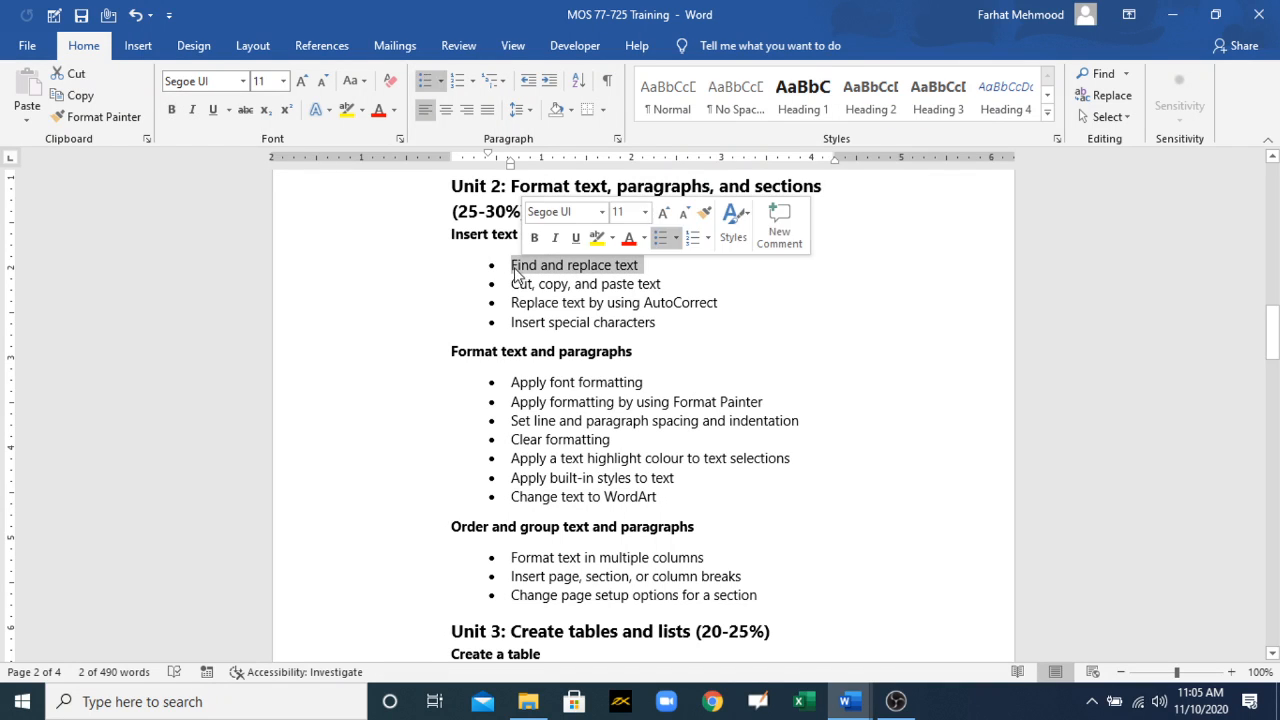
pyautogui.click(378, 110)
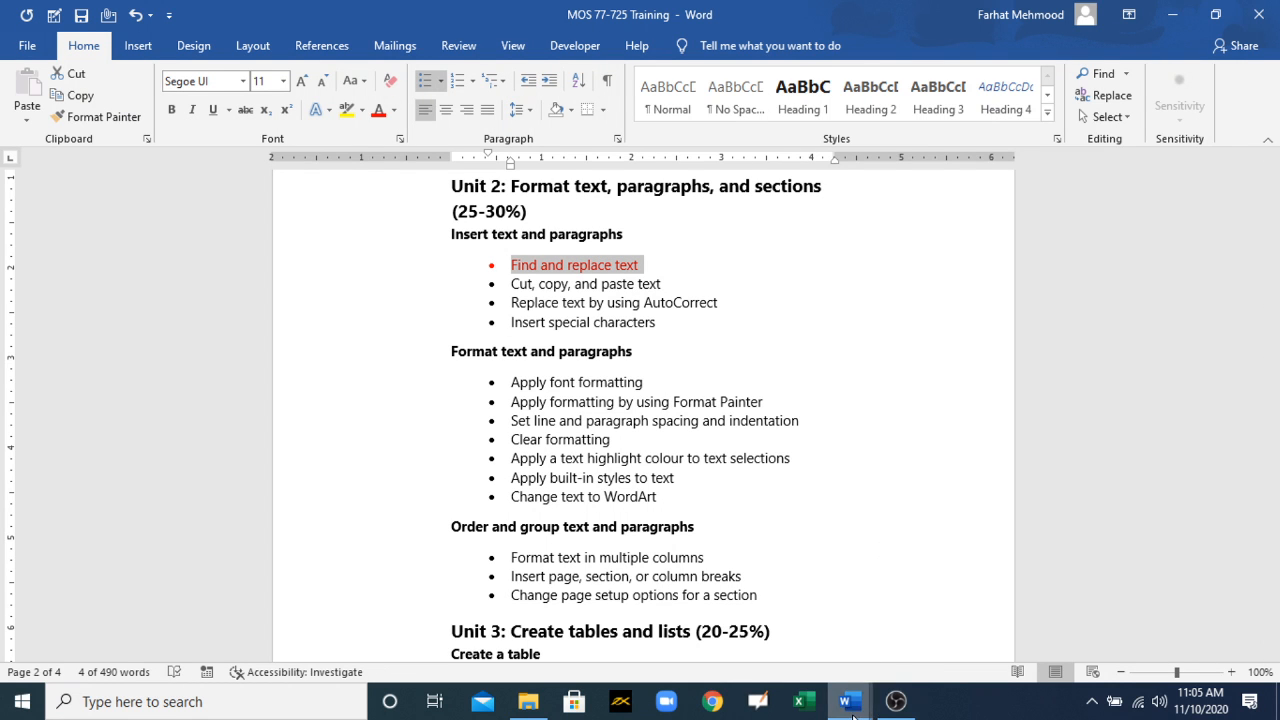
# Step: Switch to the Project 7-Scholarship document and select the word "Design" in the first paragraph
pyautogui.moveTo(852, 712)
pyautogui.click(937, 688)
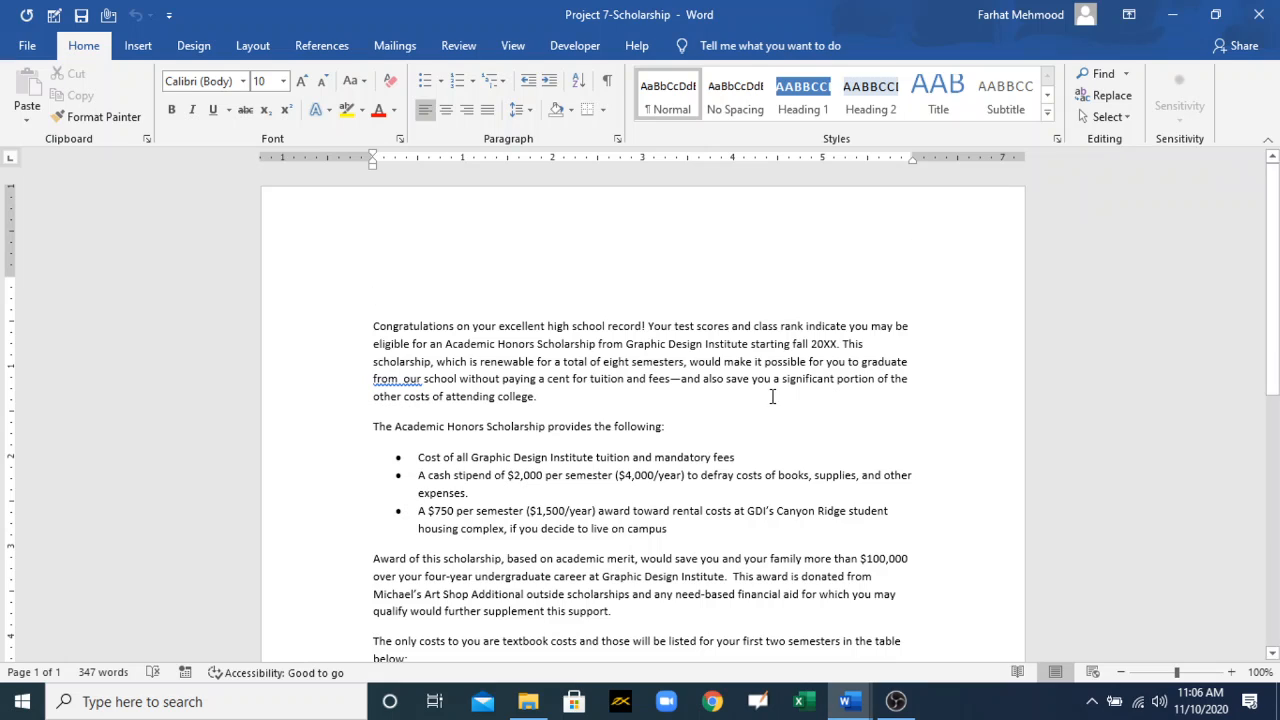
pyautogui.moveTo(704, 345); pyautogui.dragTo(670, 345)
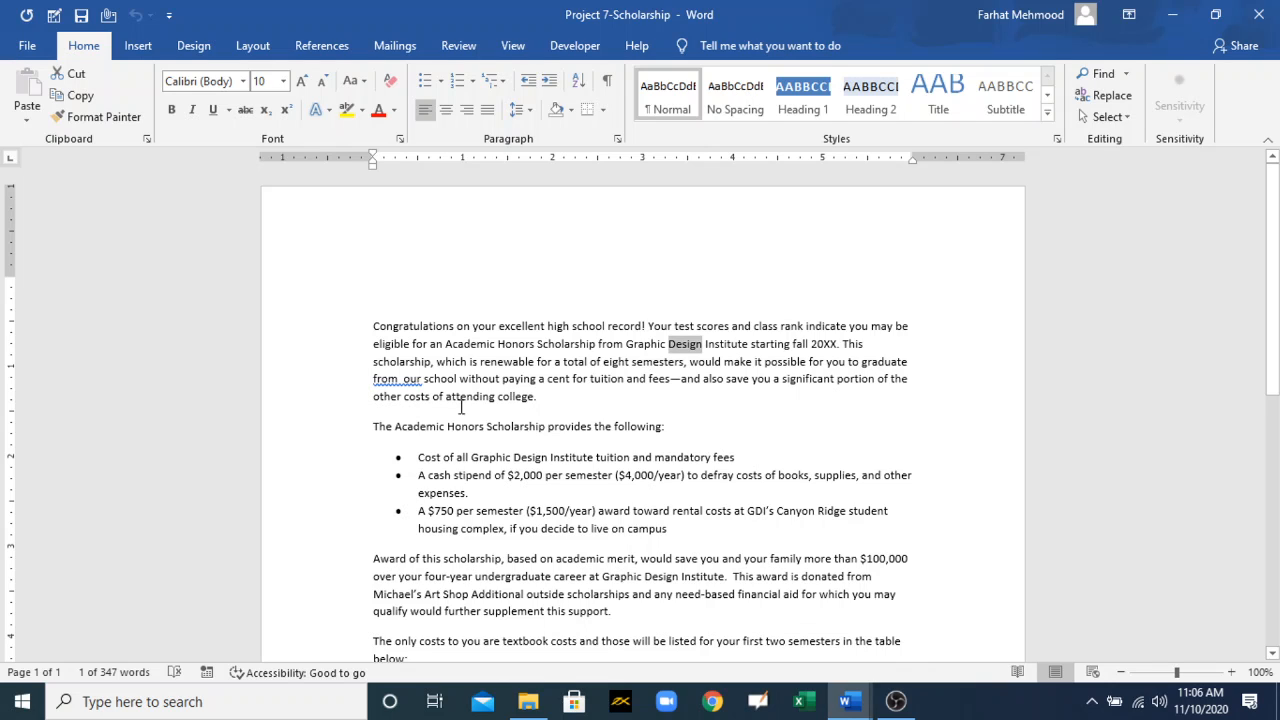
pyautogui.moveTo(374, 326); pyautogui.dragTo(547, 326)
pyautogui.click(345, 110)
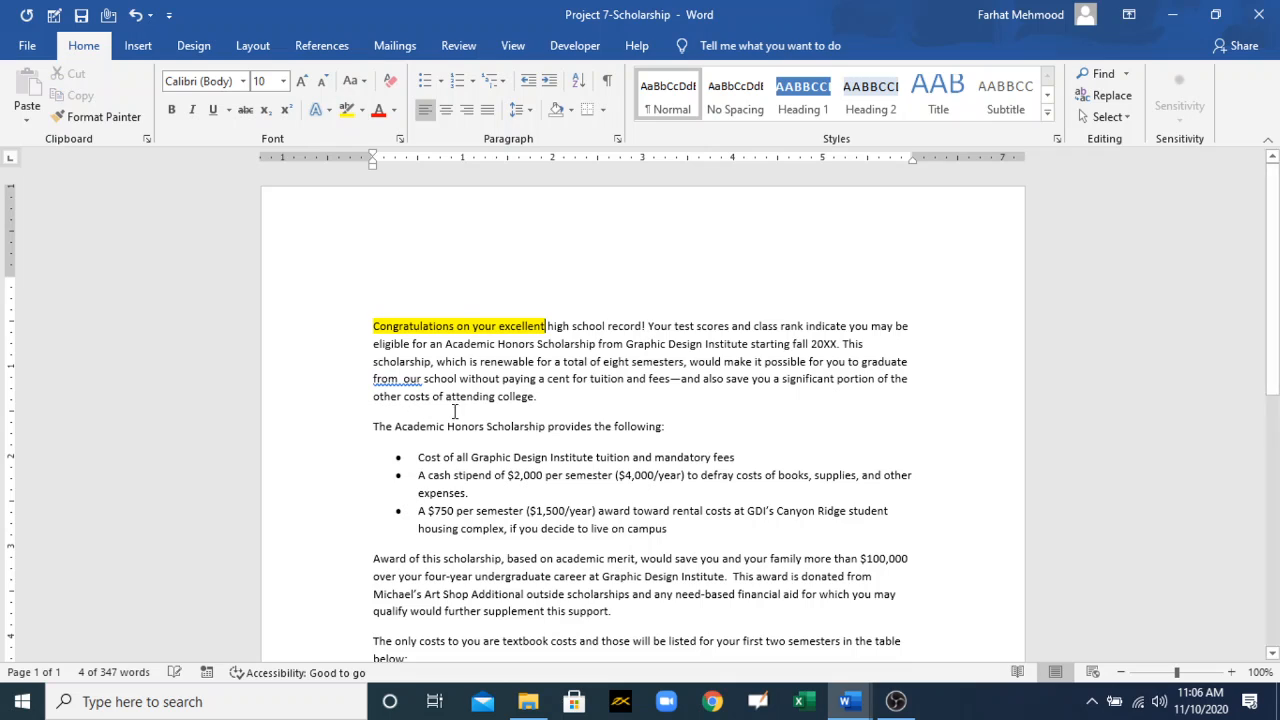
pyautogui.moveTo(372, 397); pyautogui.dragTo(538, 397)
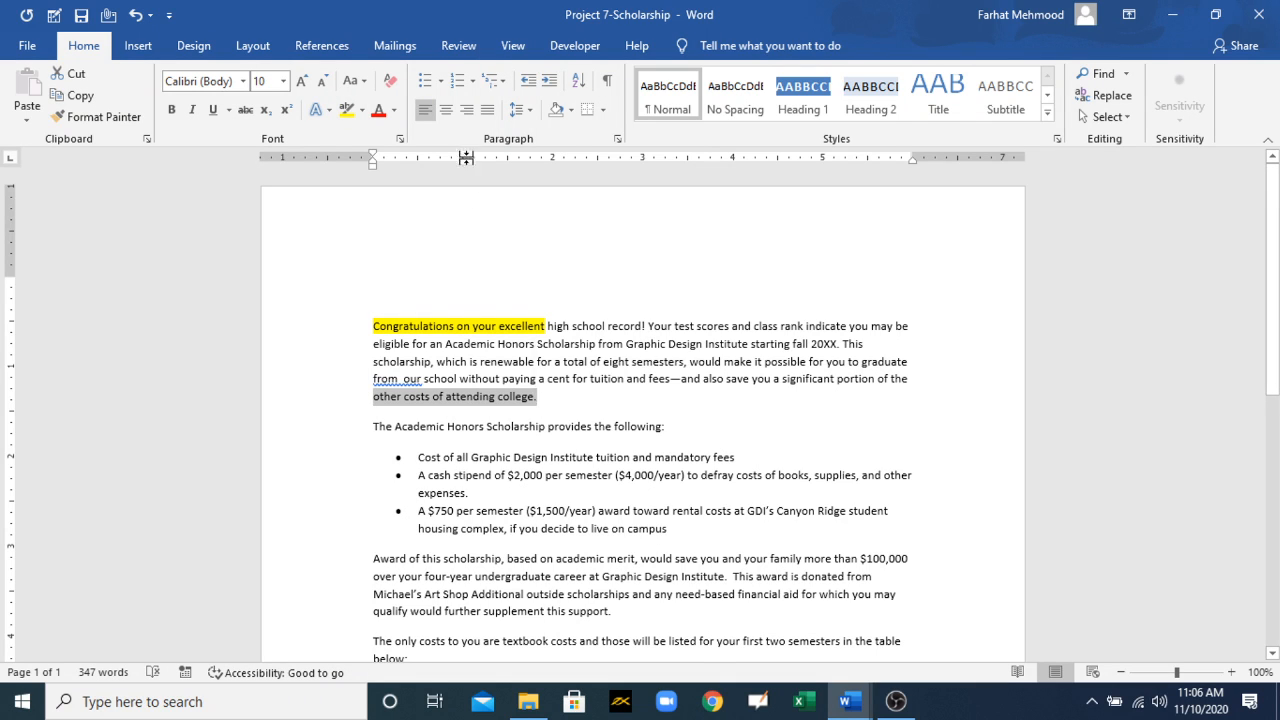
pyautogui.click(345, 110)
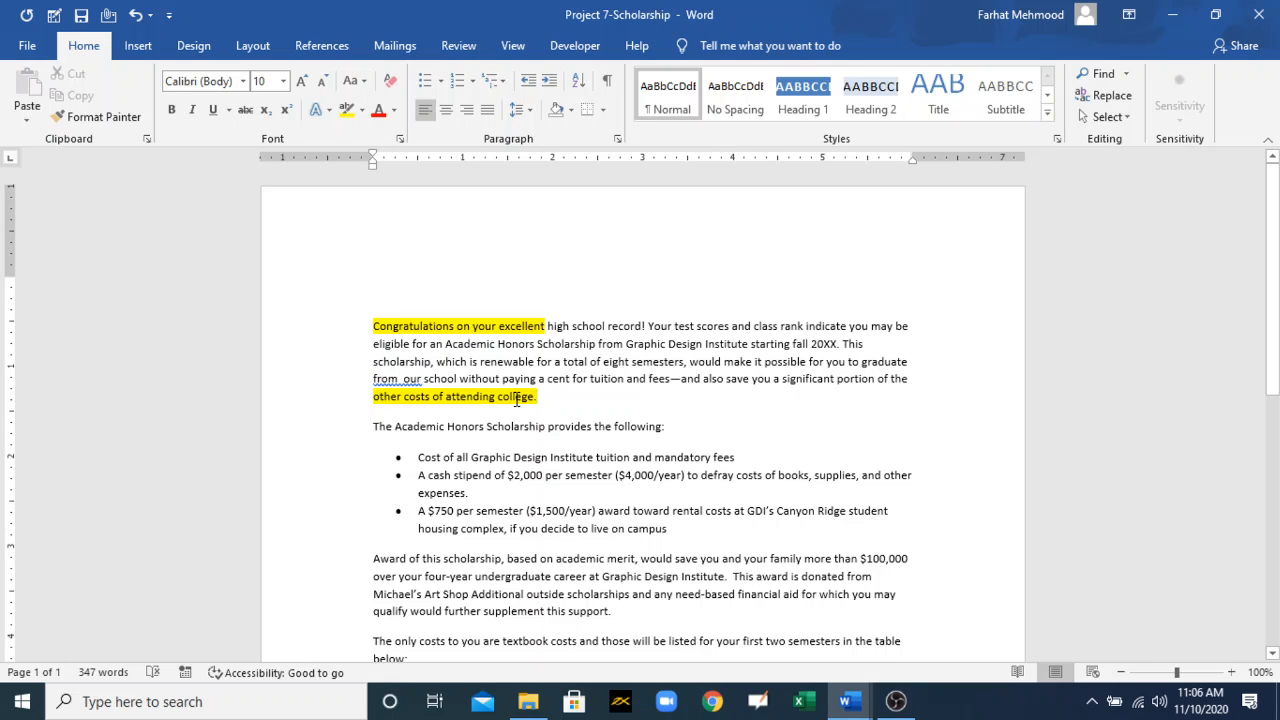
pyautogui.hotkey('ctrl', 'z')
pyautogui.hotkey('ctrl', 'z')
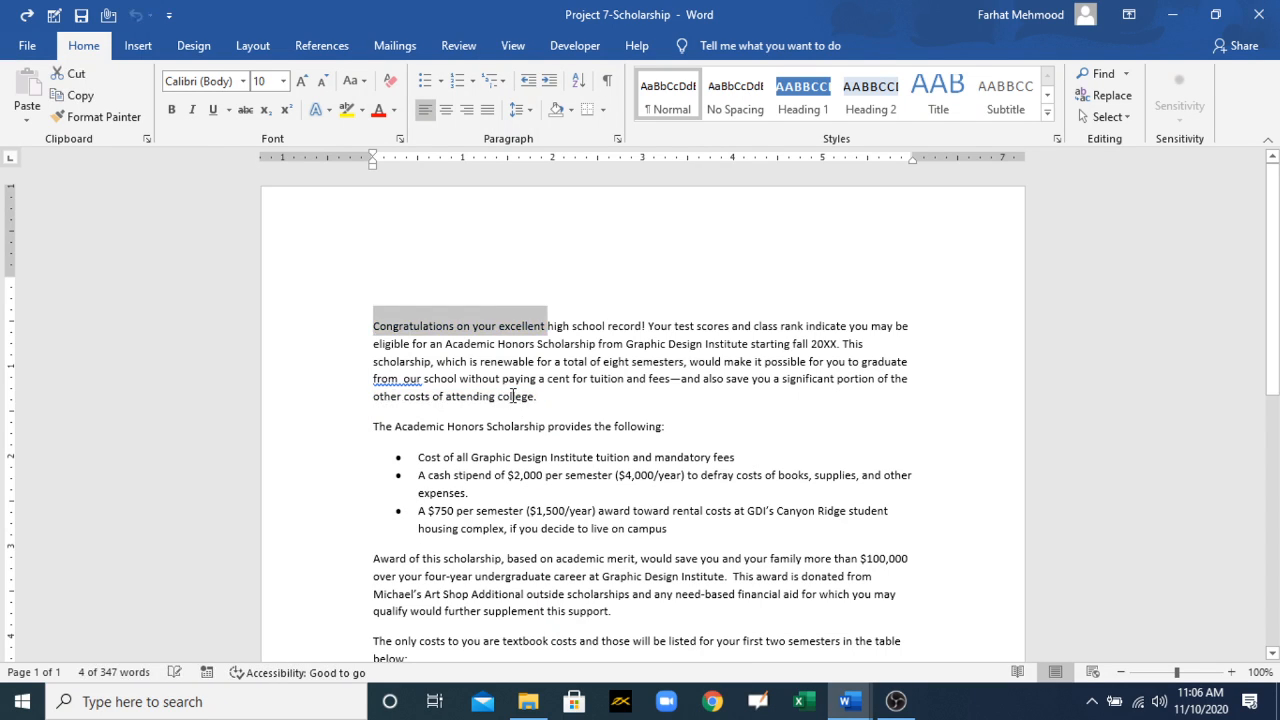
pyautogui.click(549, 414)
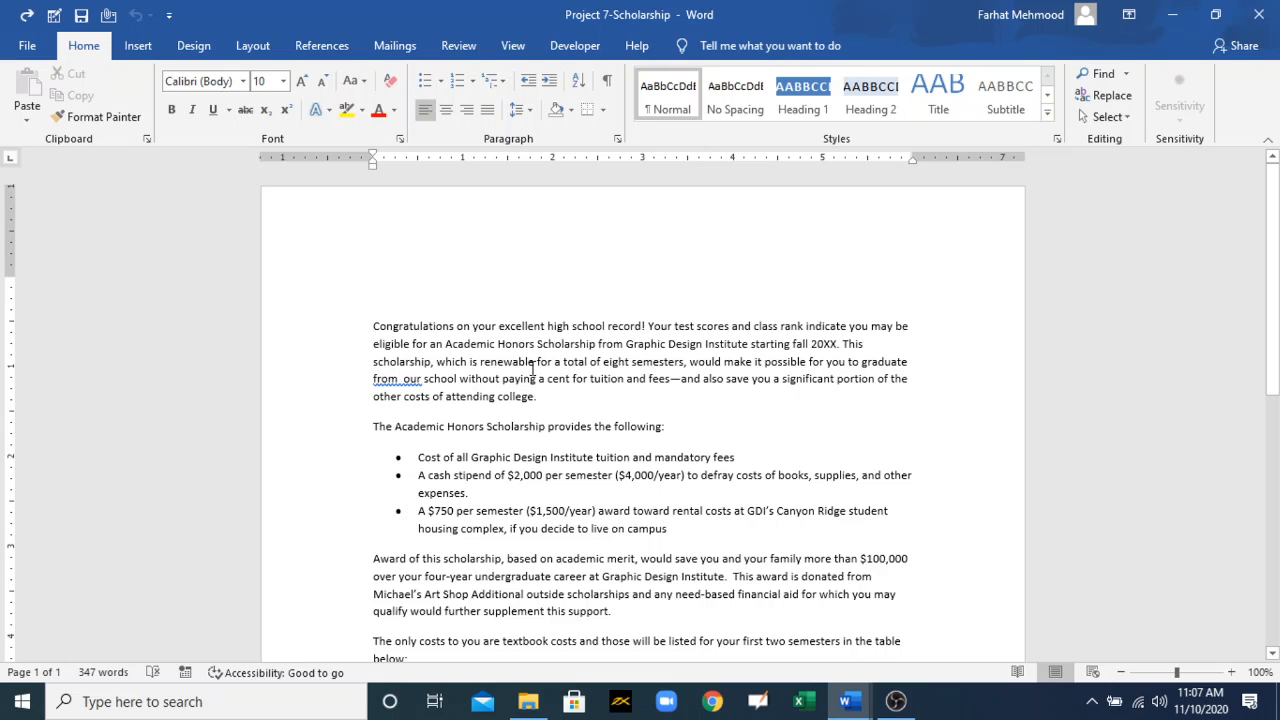
# Step: Copy the word "Design" in the first paragraph and open the Find and Replace dialog for replacing
pyautogui.moveTo(703, 344); pyautogui.dragTo(668, 344)
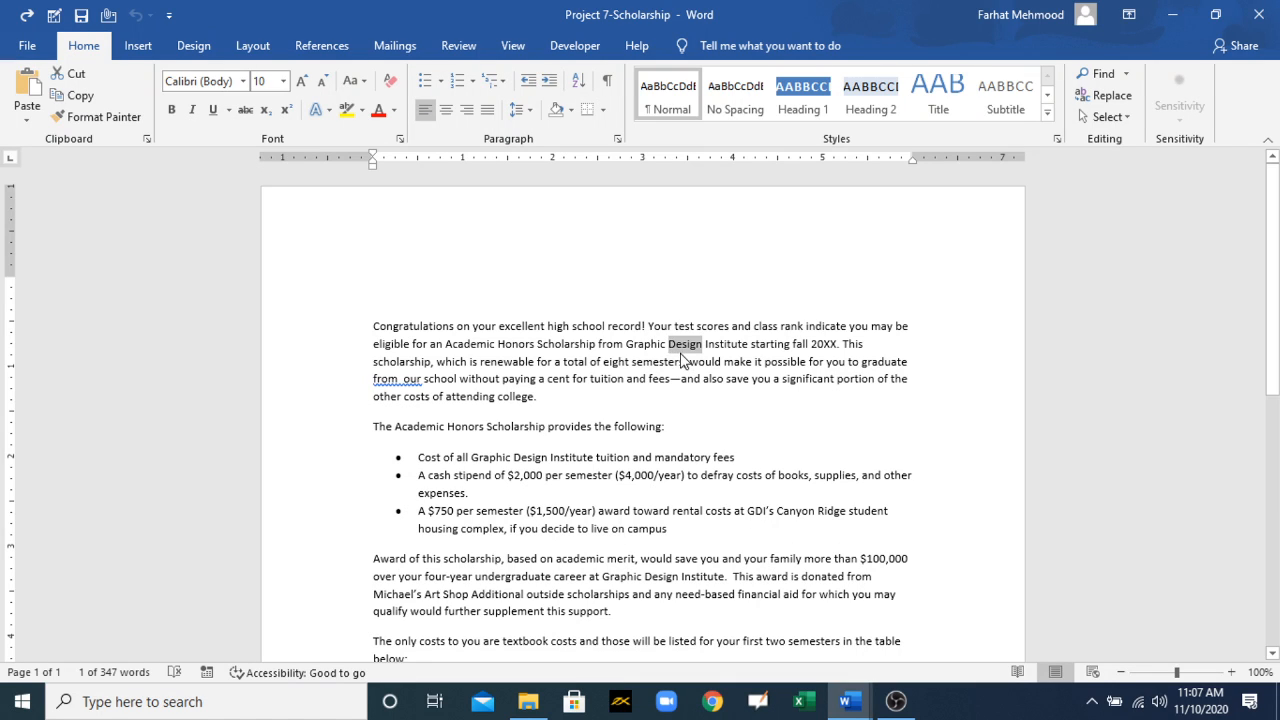
pyautogui.rightClick(682, 350)
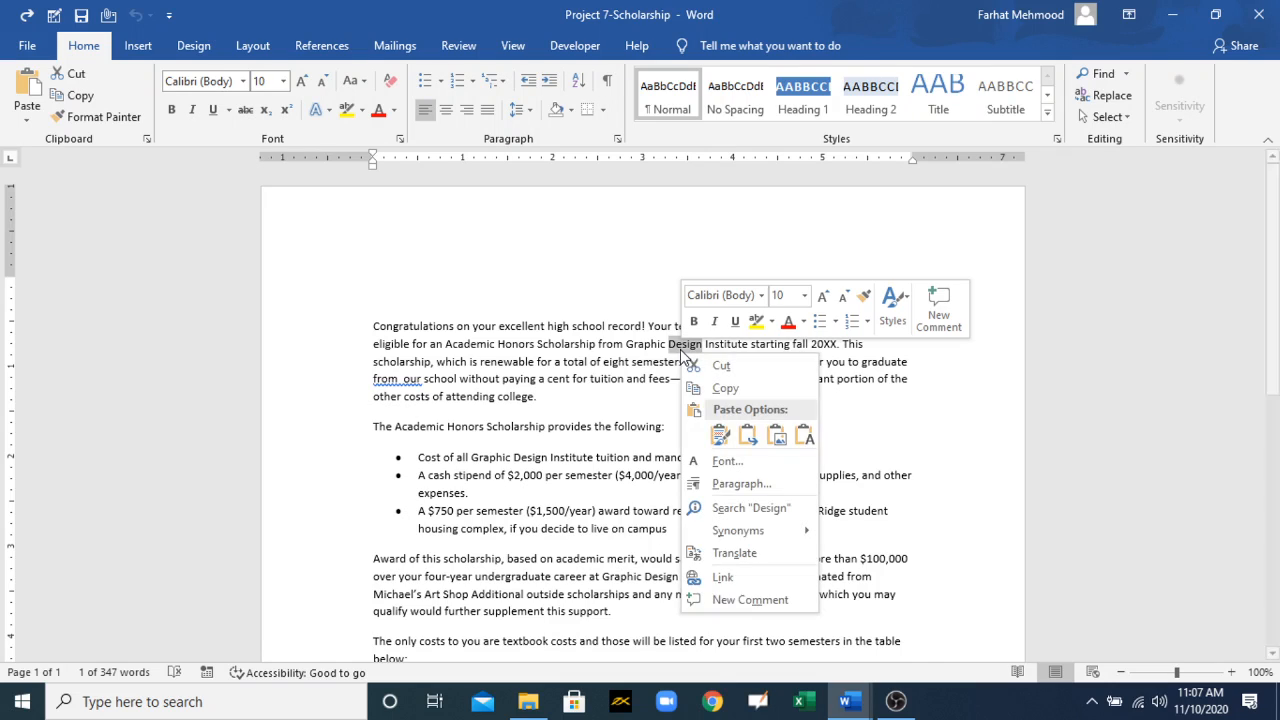
pyautogui.rightClick(691, 346)
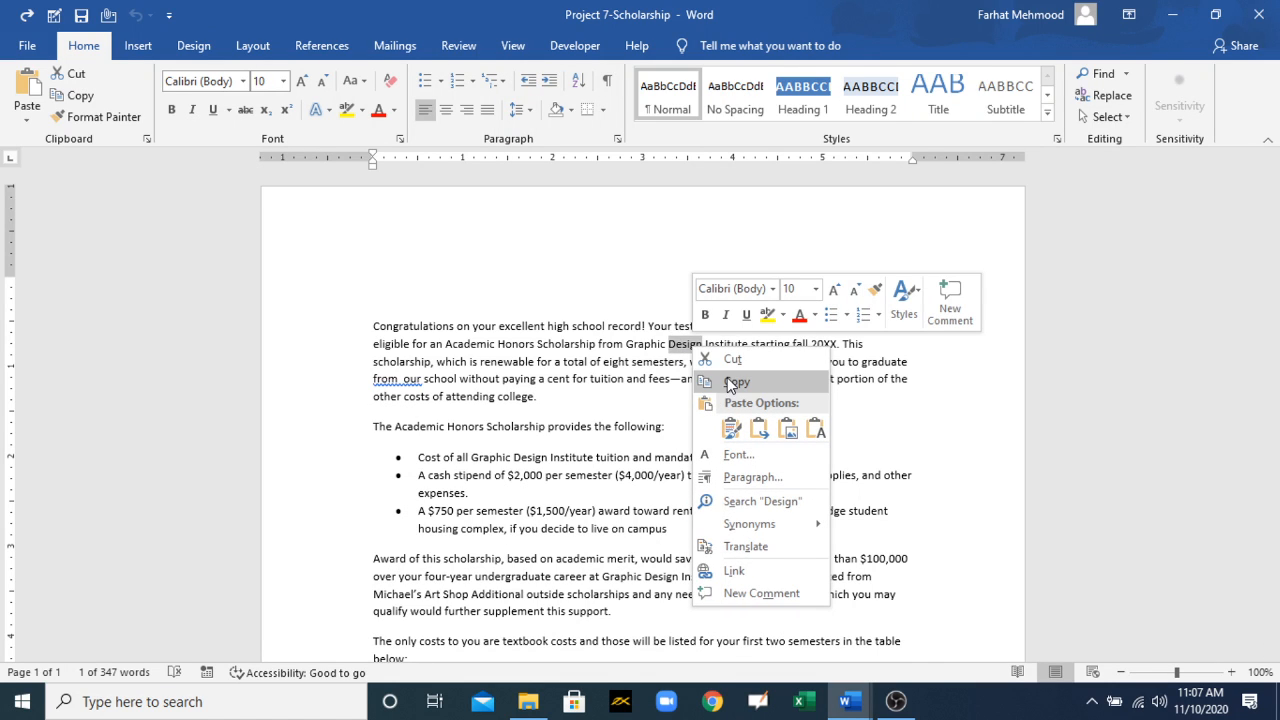
pyautogui.click(730, 381)
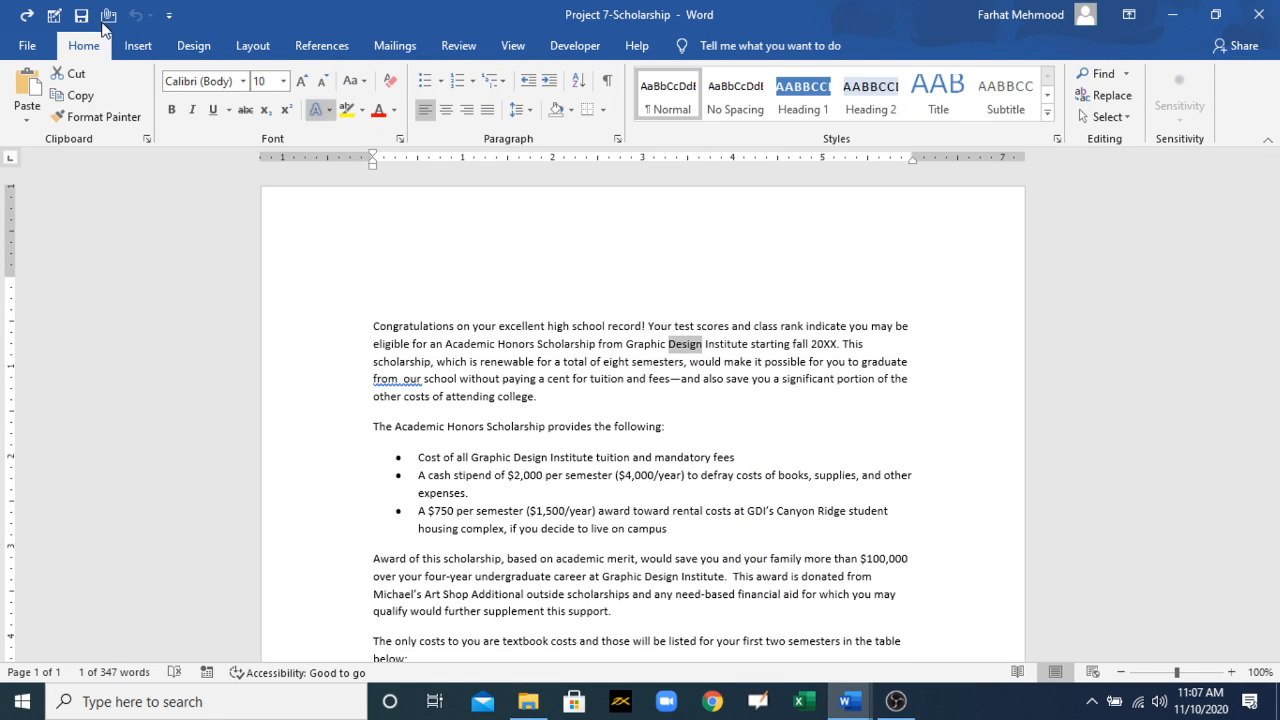
pyautogui.click(1100, 95)
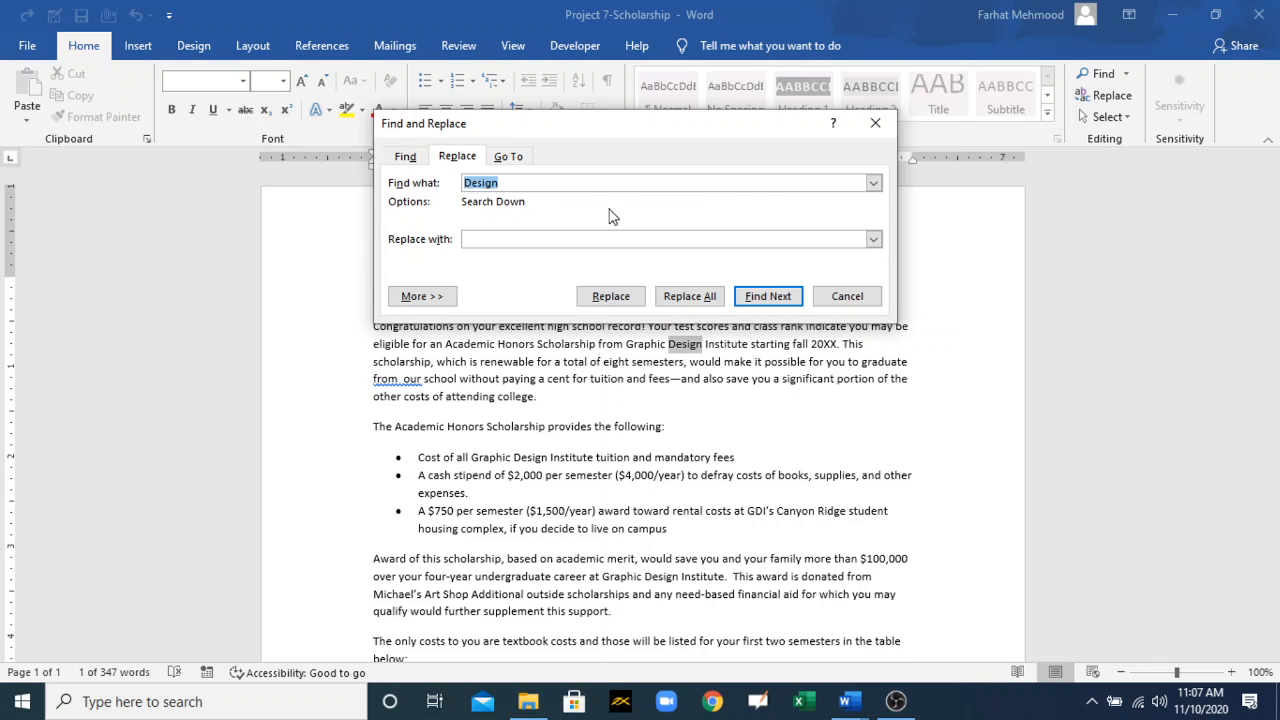
pyautogui.click(416, 157)
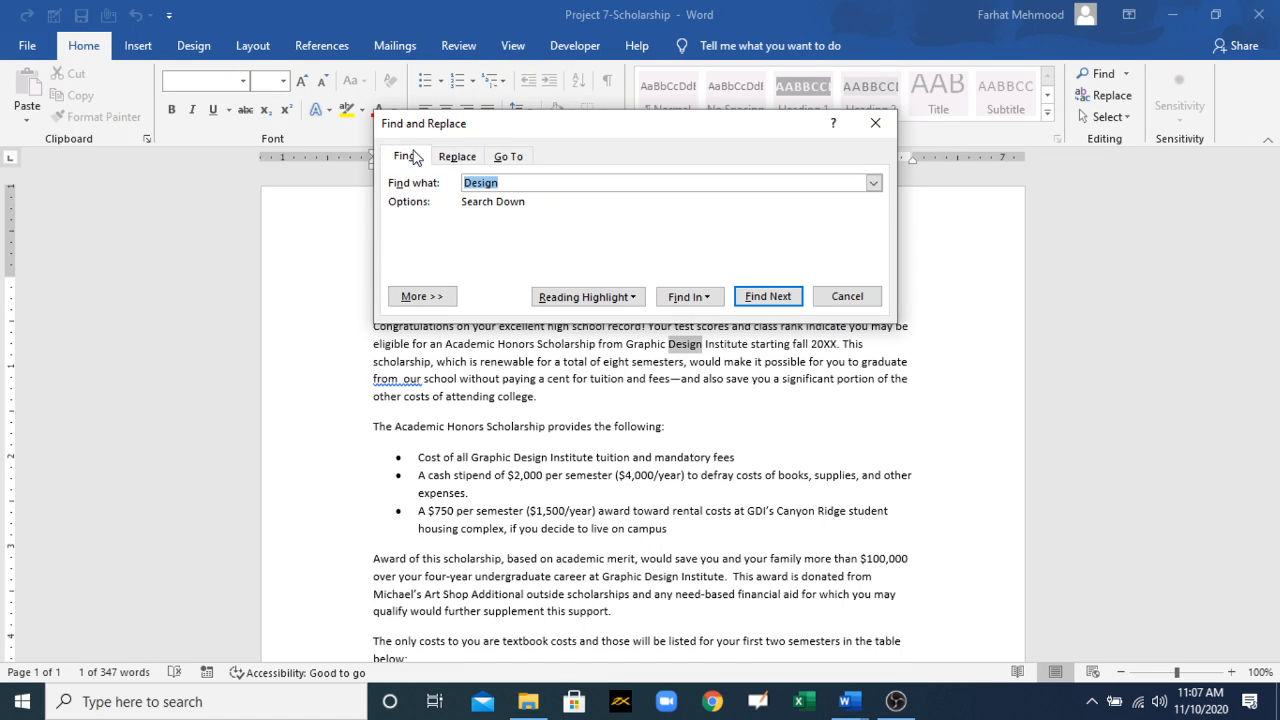
pyautogui.click(505, 157)
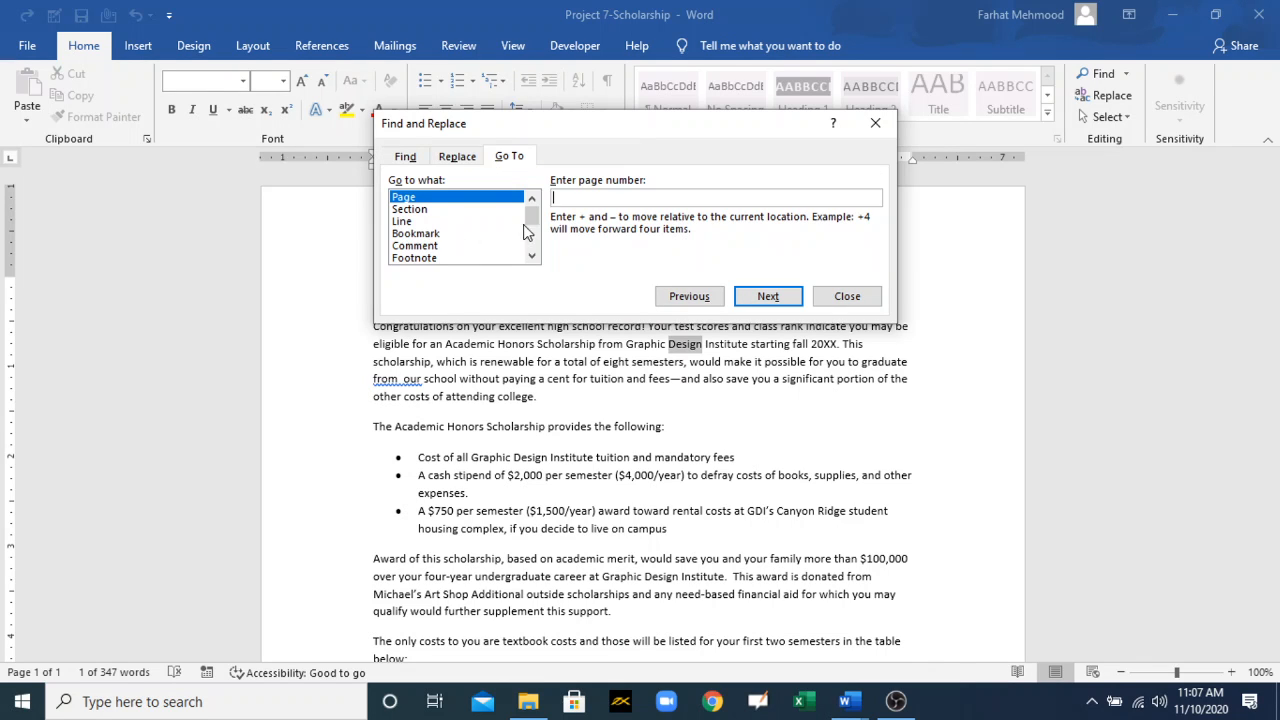
pyautogui.moveTo(531, 229)
pyautogui.mouseDown()
pyautogui.moveTo(531, 241)
pyautogui.moveTo(531, 218)
pyautogui.mouseUp()
pyautogui.click(457, 157)
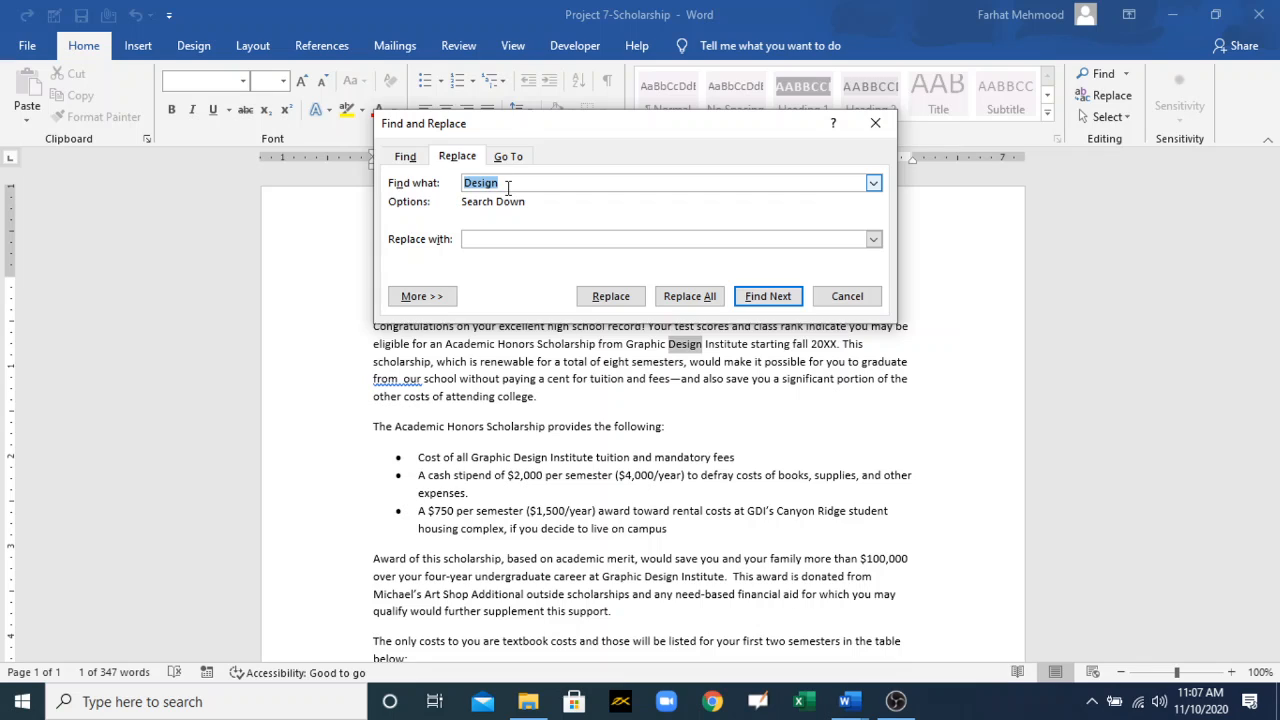
# Step: Replace all matches of "Design" with "Graphics" from the current match onward, without continuing the search from the beginning
pyautogui.click(507, 187)
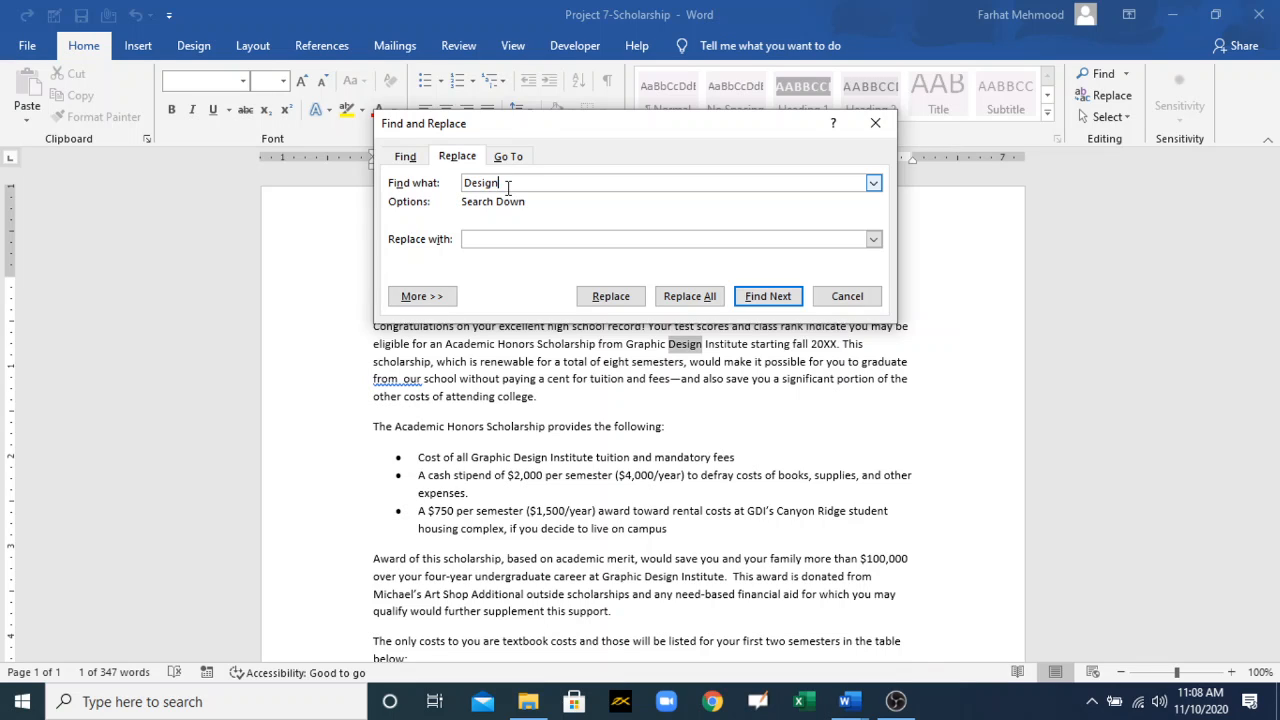
pyautogui.click(493, 238)
pyautogui.write('Graphics')
pyautogui.click(752, 298)
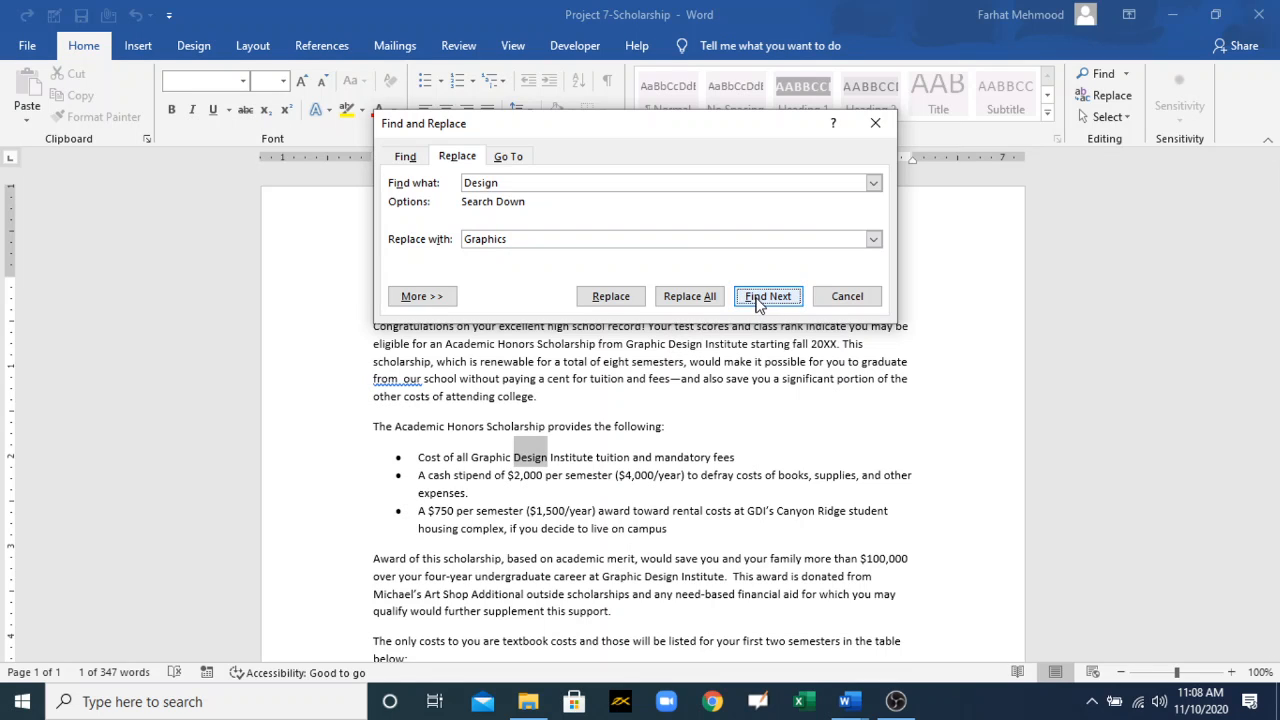
pyautogui.click(662, 298)
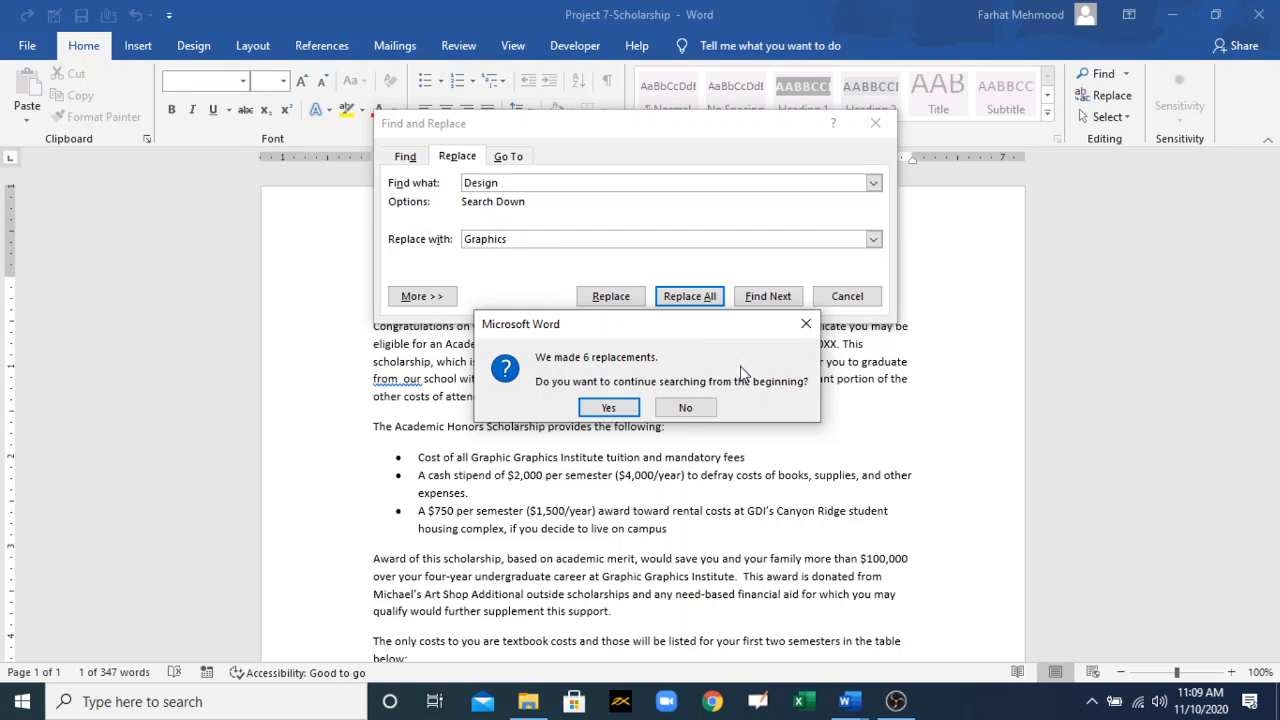
pyautogui.click(805, 323)
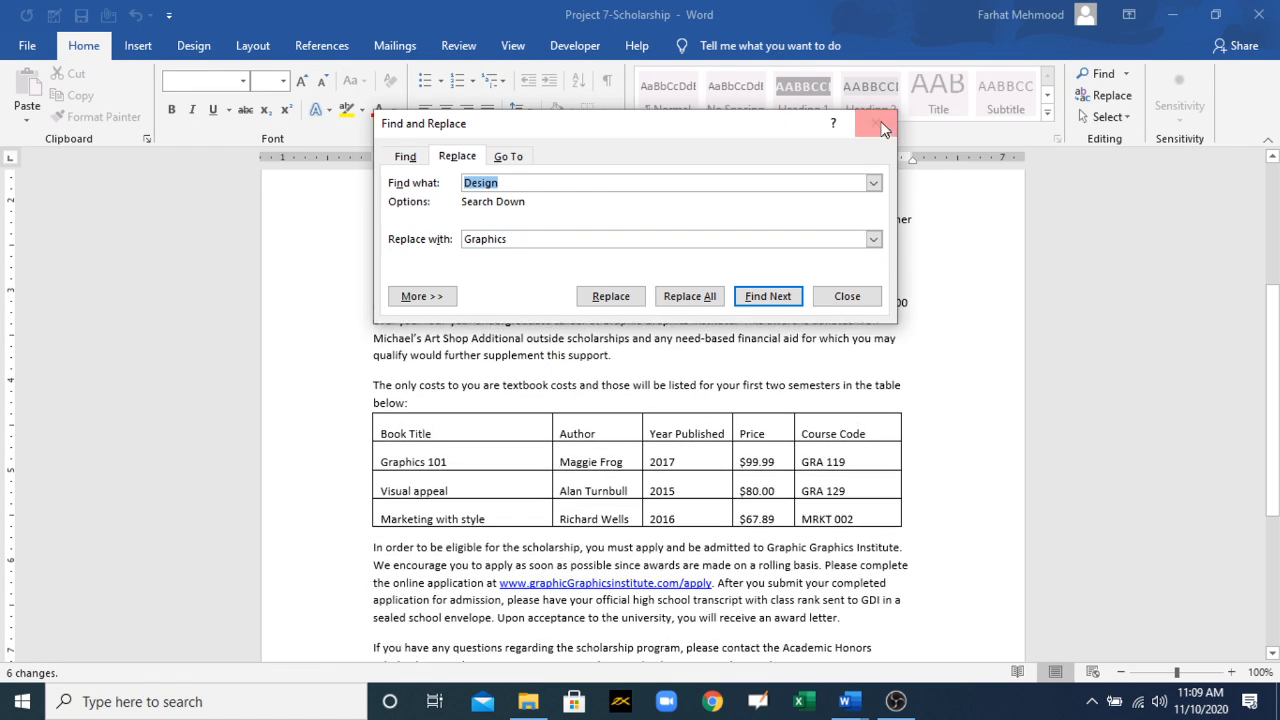
pyautogui.click(877, 123)
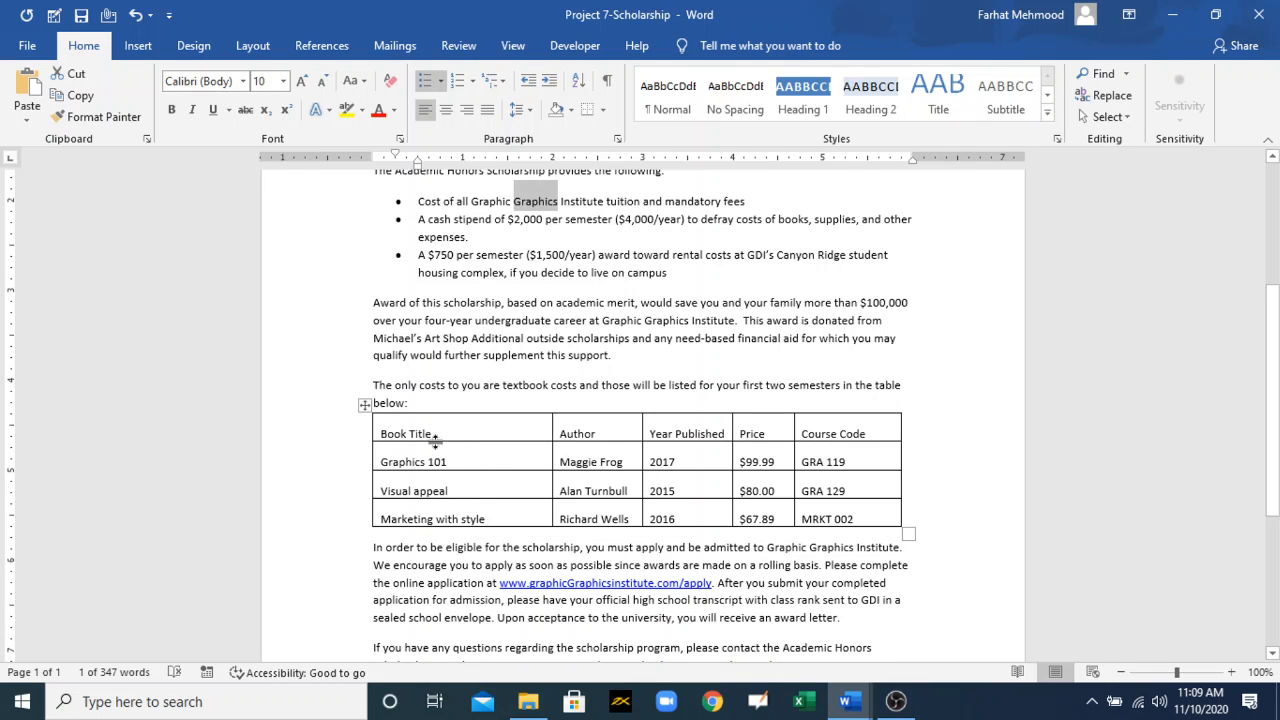
# Step: Select the whole textbook table and set Find and Replace to find "Graphics" and replace it with "Design"
pyautogui.click(366, 406)
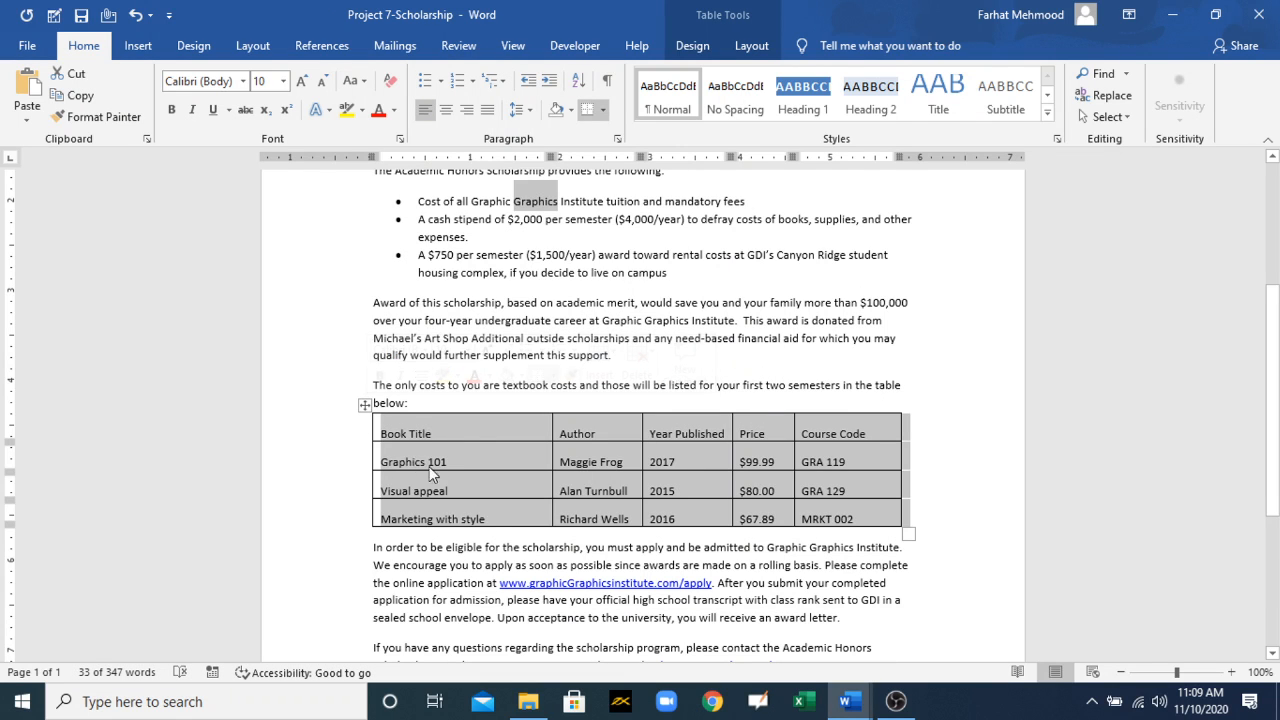
pyautogui.click(470, 438)
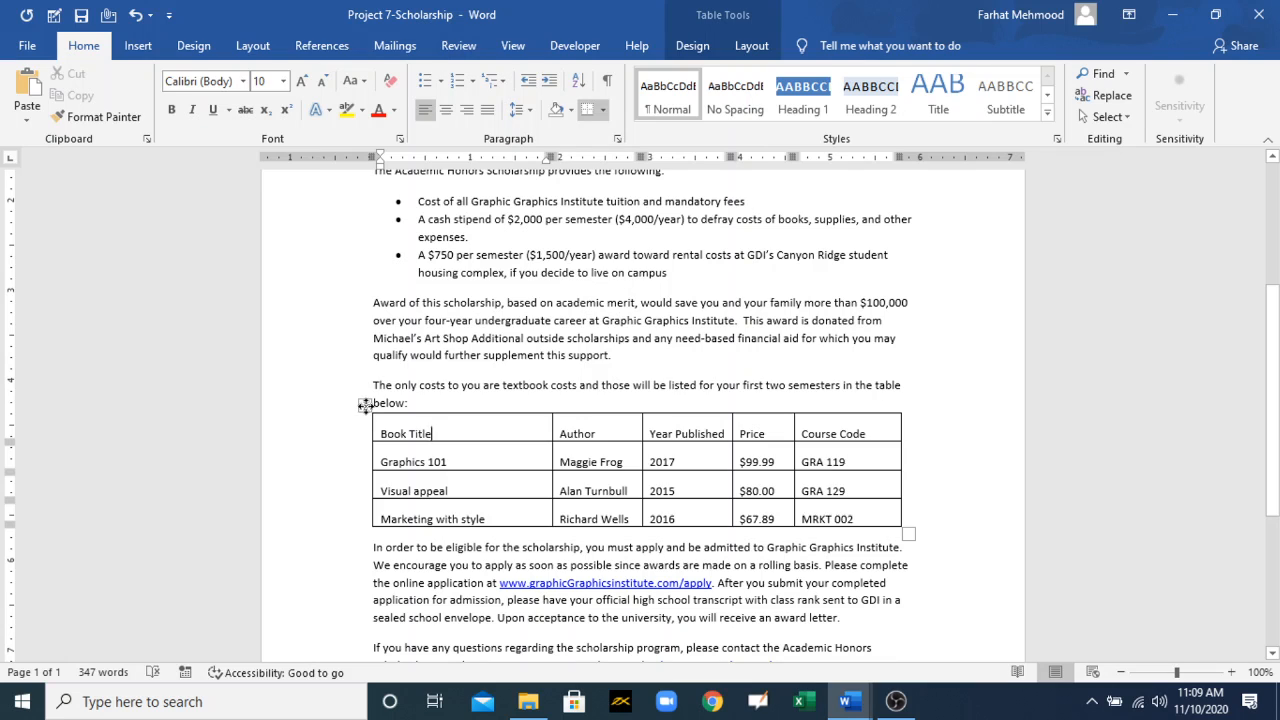
pyautogui.click(365, 406)
pyautogui.click(1092, 97)
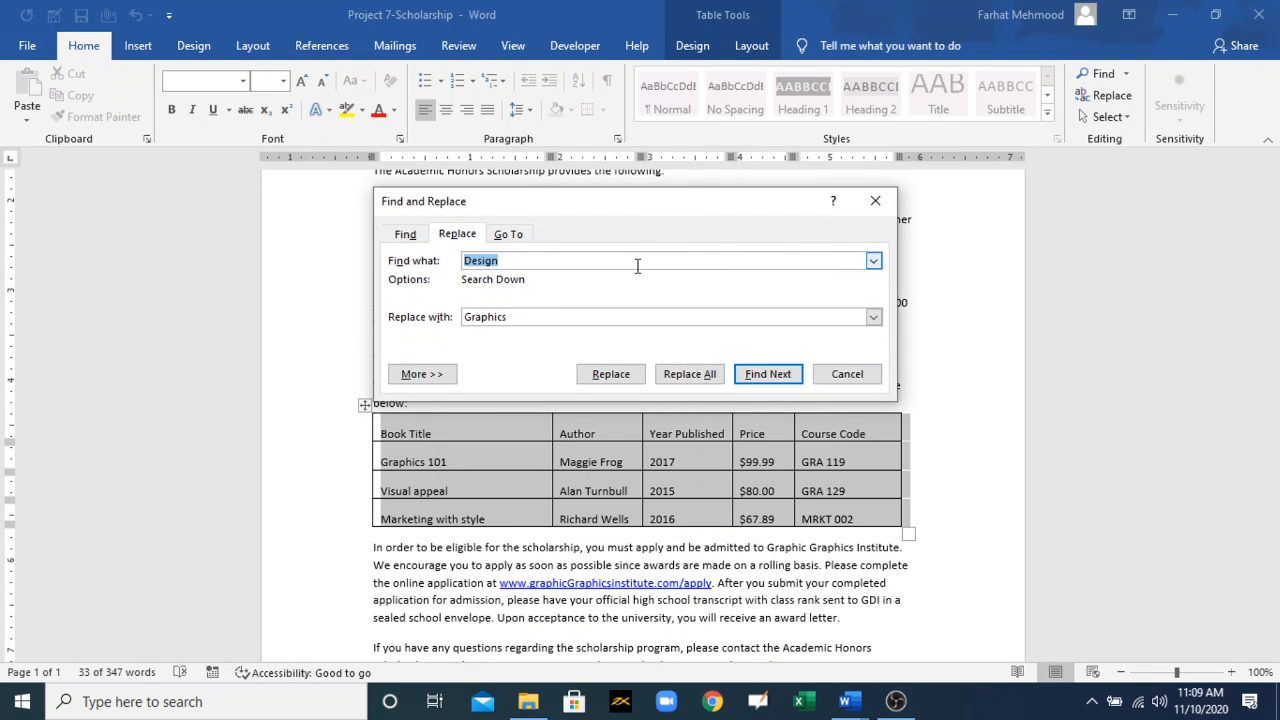
pyautogui.press('BackSpace')
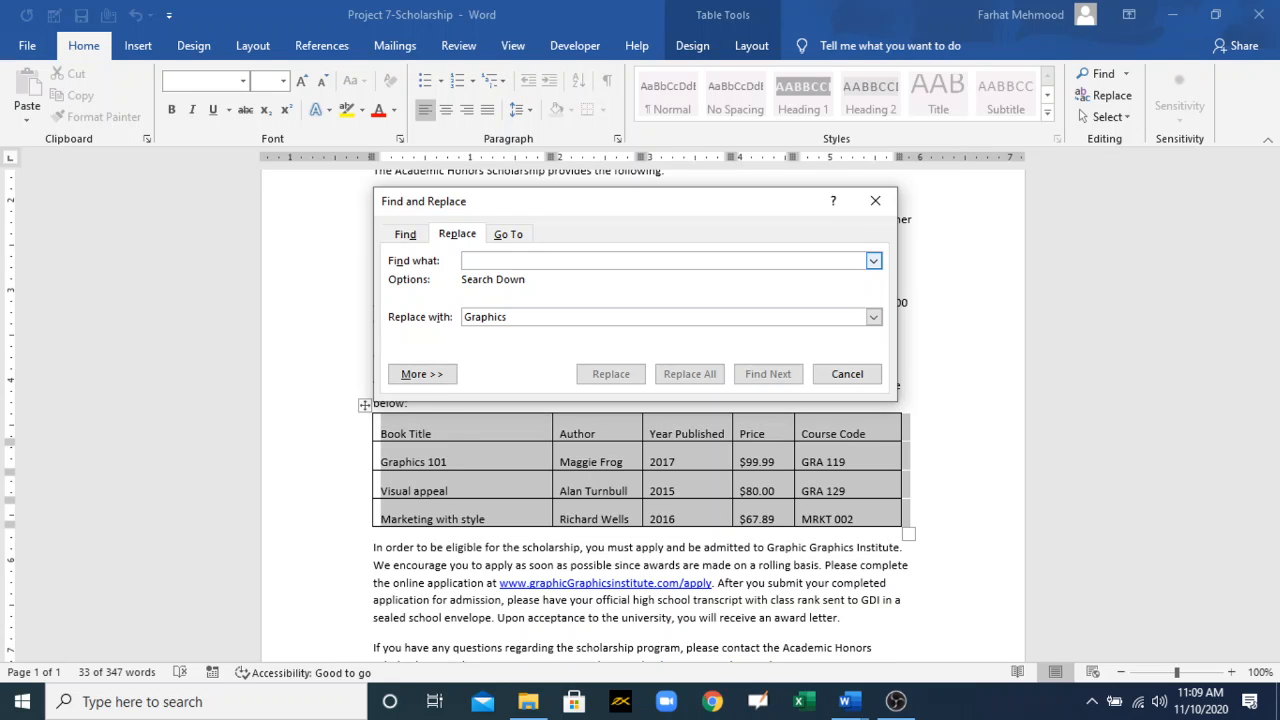
pyautogui.write('Gra')
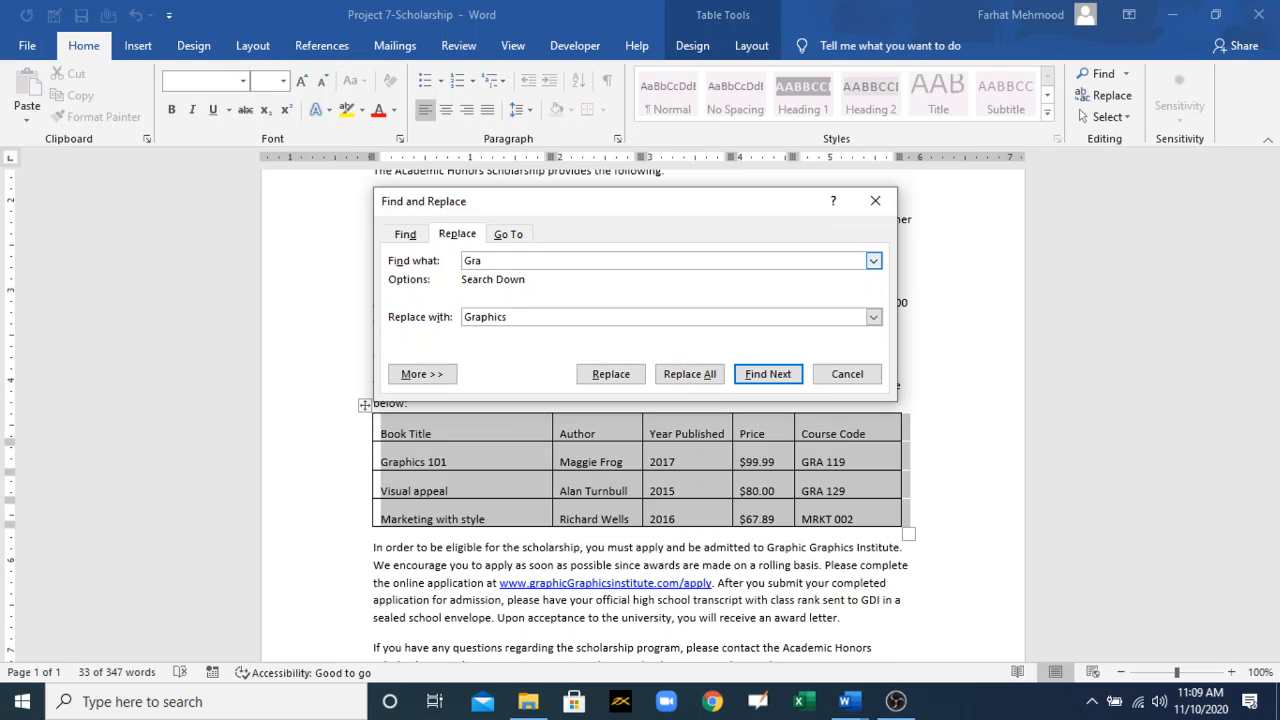
pyautogui.write('phics')
pyautogui.press('BackSpace')
pyautogui.press('BackSpace')
pyautogui.press('BackSpace')
pyautogui.press('BackSpace')
pyautogui.press('BackSpace')
pyautogui.press('BackSpace')
pyautogui.press('BackSpace')
pyautogui.press('BackSpace')
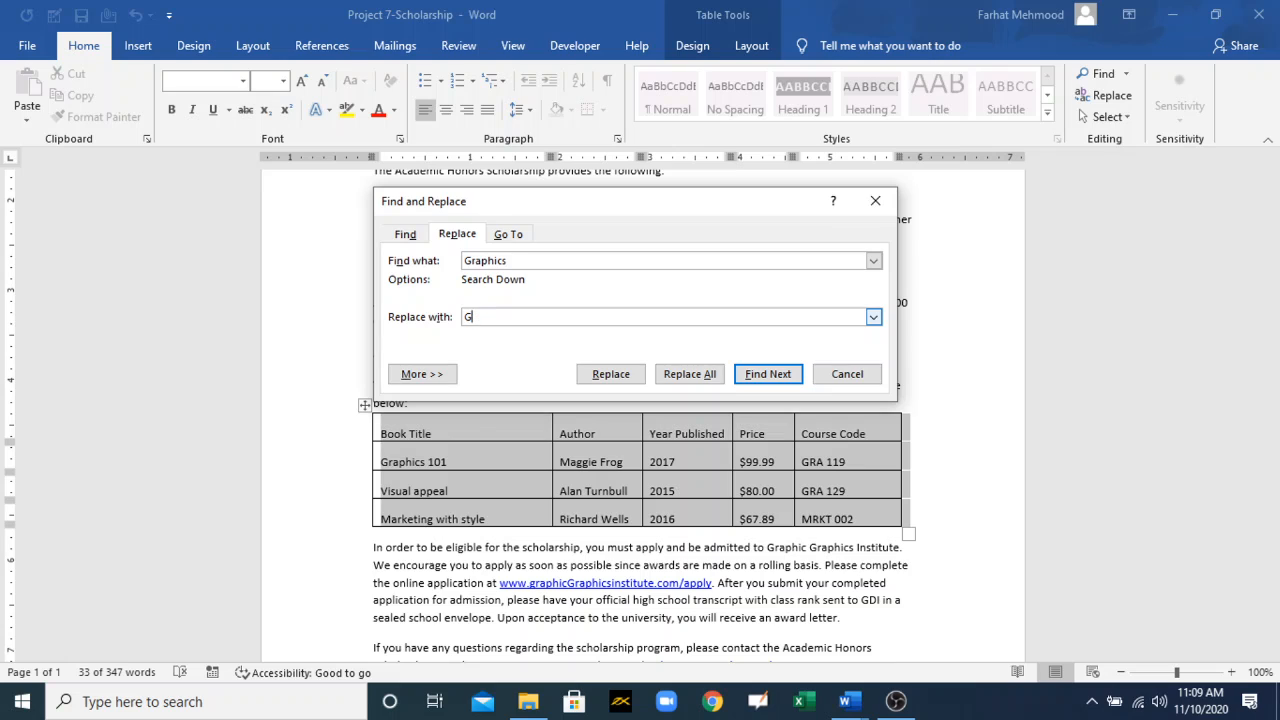
pyautogui.write('Design')
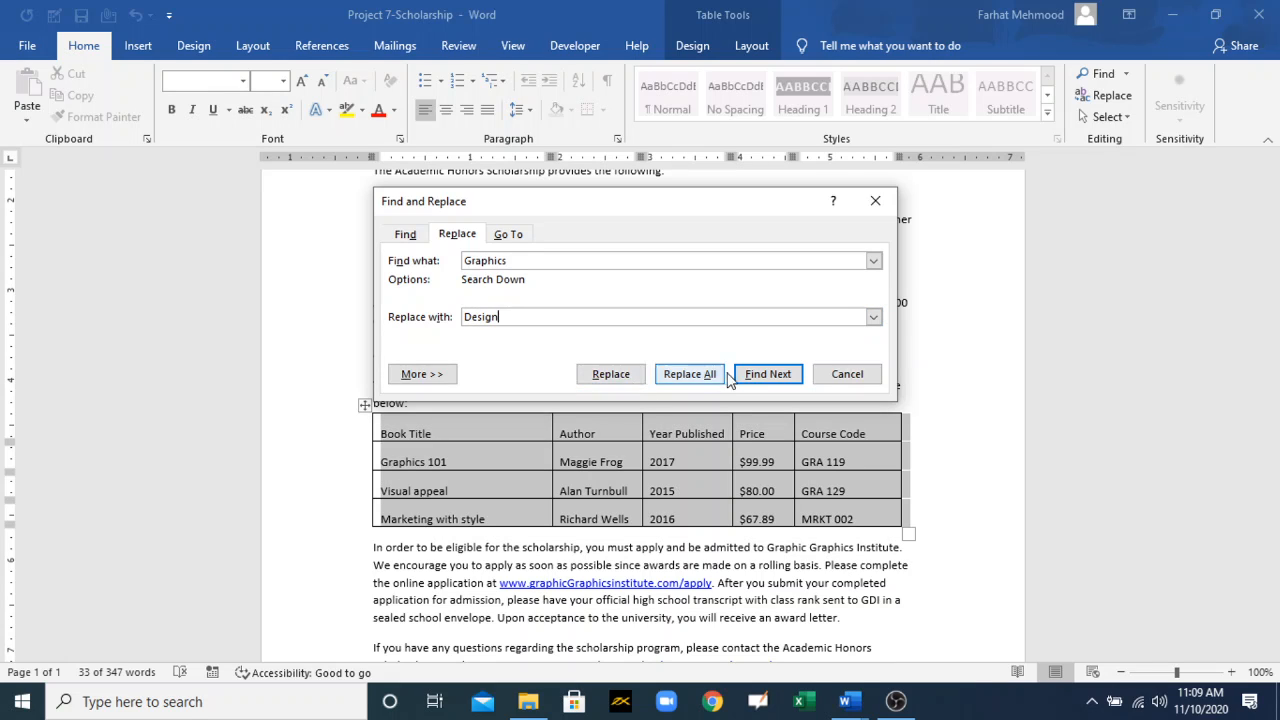
# Step: Replace all matches within the selected table only, declining to search the rest of the document, and close the dialog
pyautogui.click(678, 374)
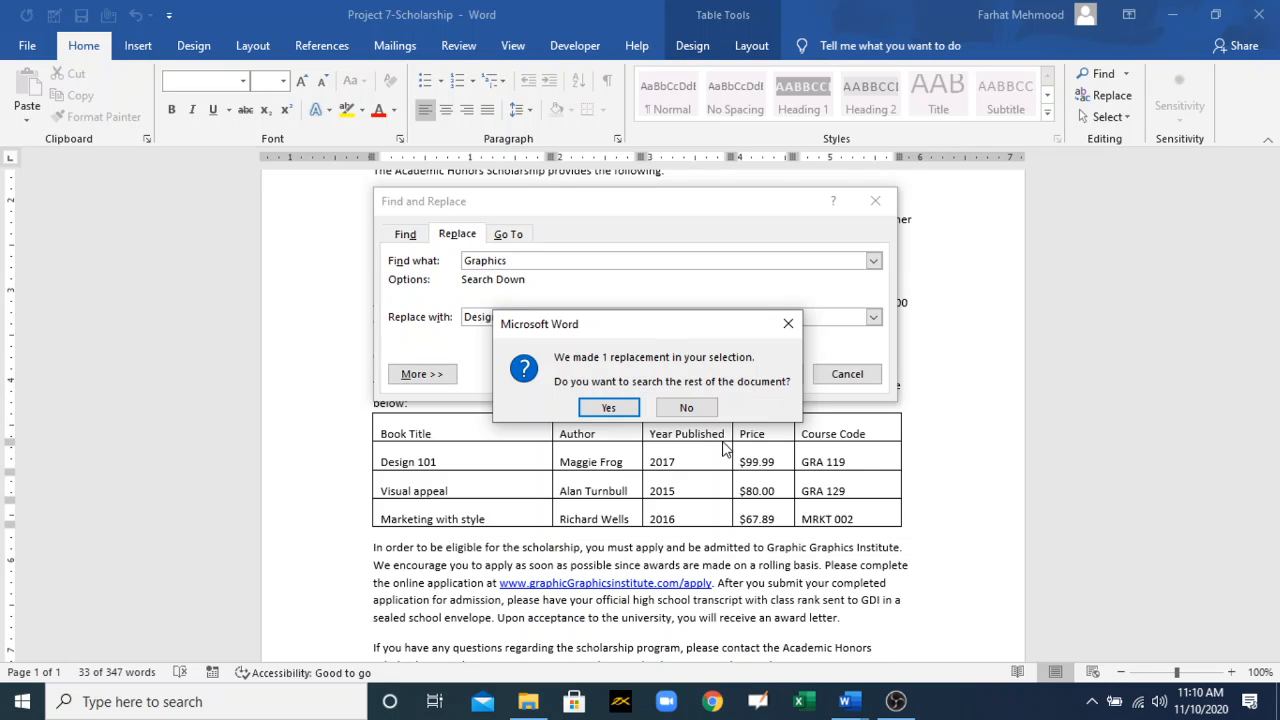
pyautogui.click(686, 407)
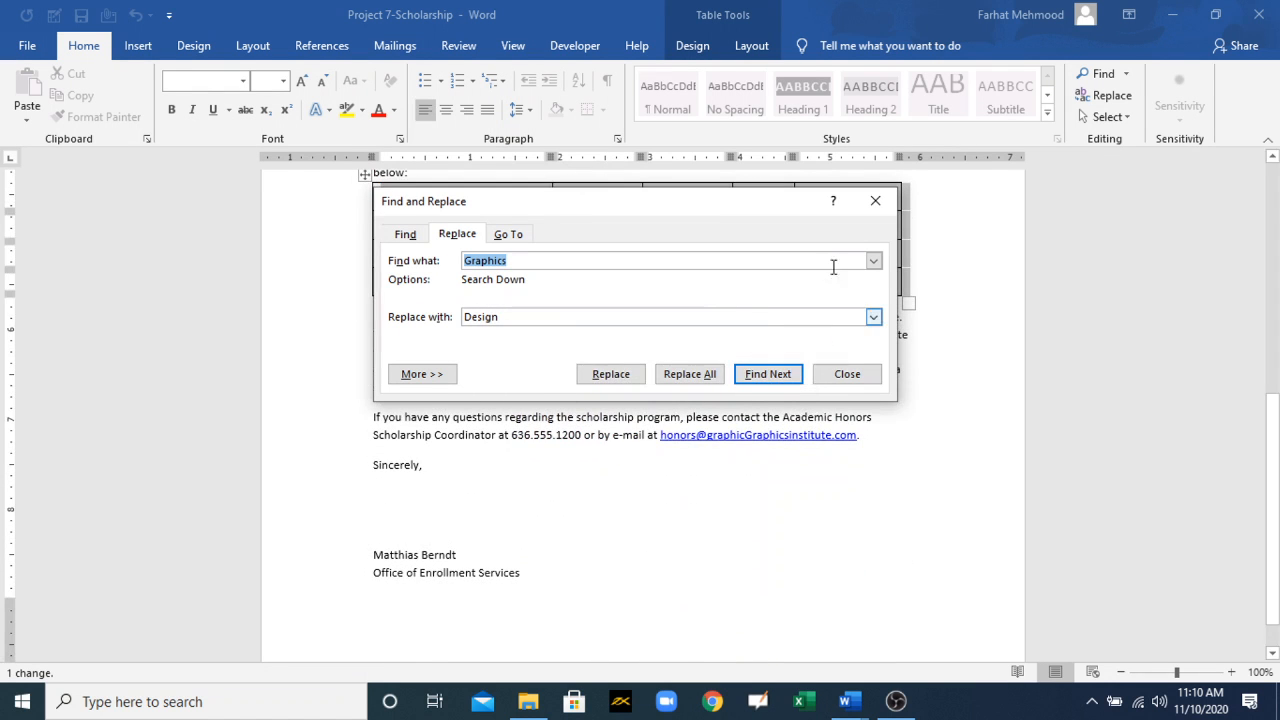
pyautogui.click(872, 201)
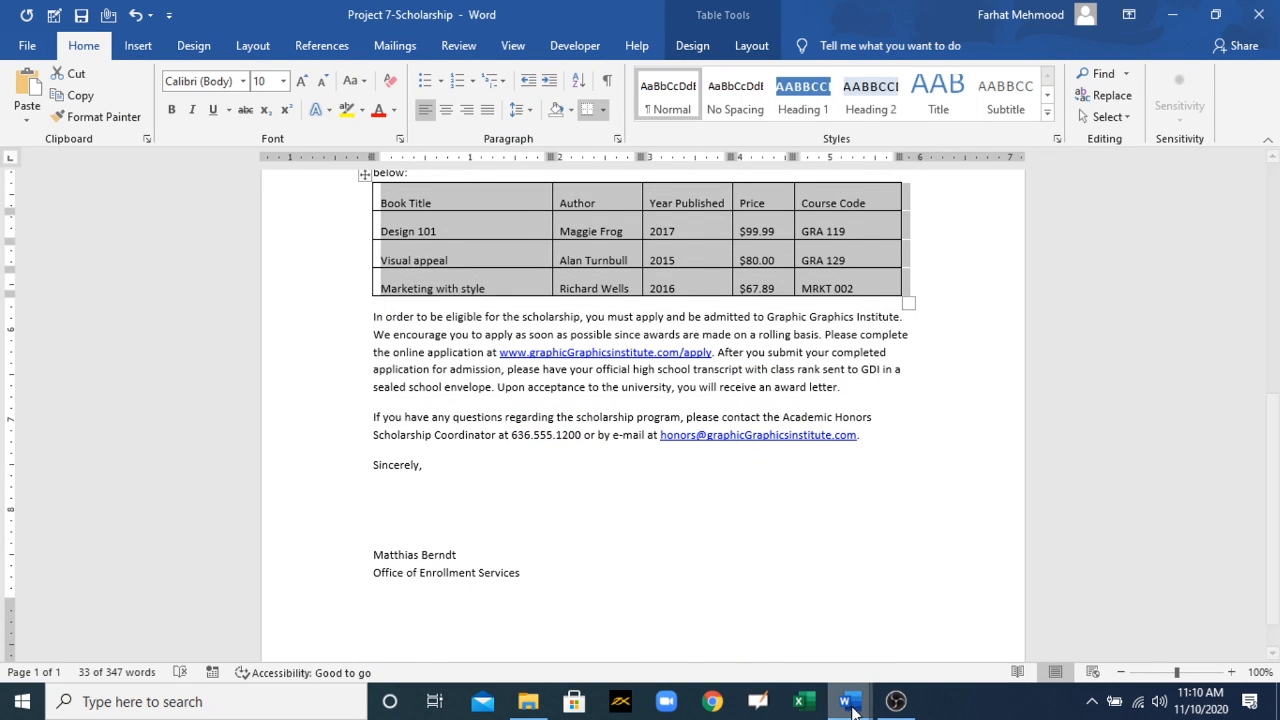
# Step: Switch back to the MOS 77-725 Training document
pyautogui.moveTo(845, 701)
pyautogui.click(752, 610)
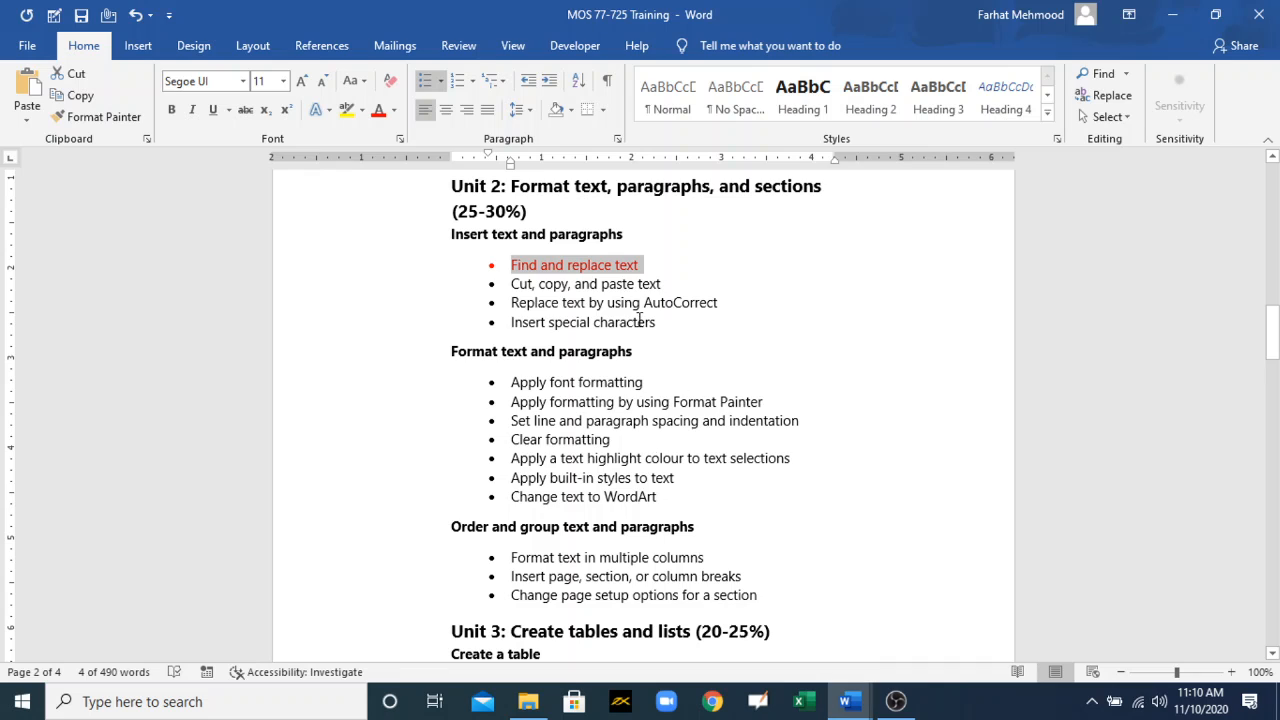
# Step: Colour the "Cut, copy, and paste text" bullet red and switch to the Project 7-Scholarship document
pyautogui.moveTo(660, 287); pyautogui.dragTo(527, 289)
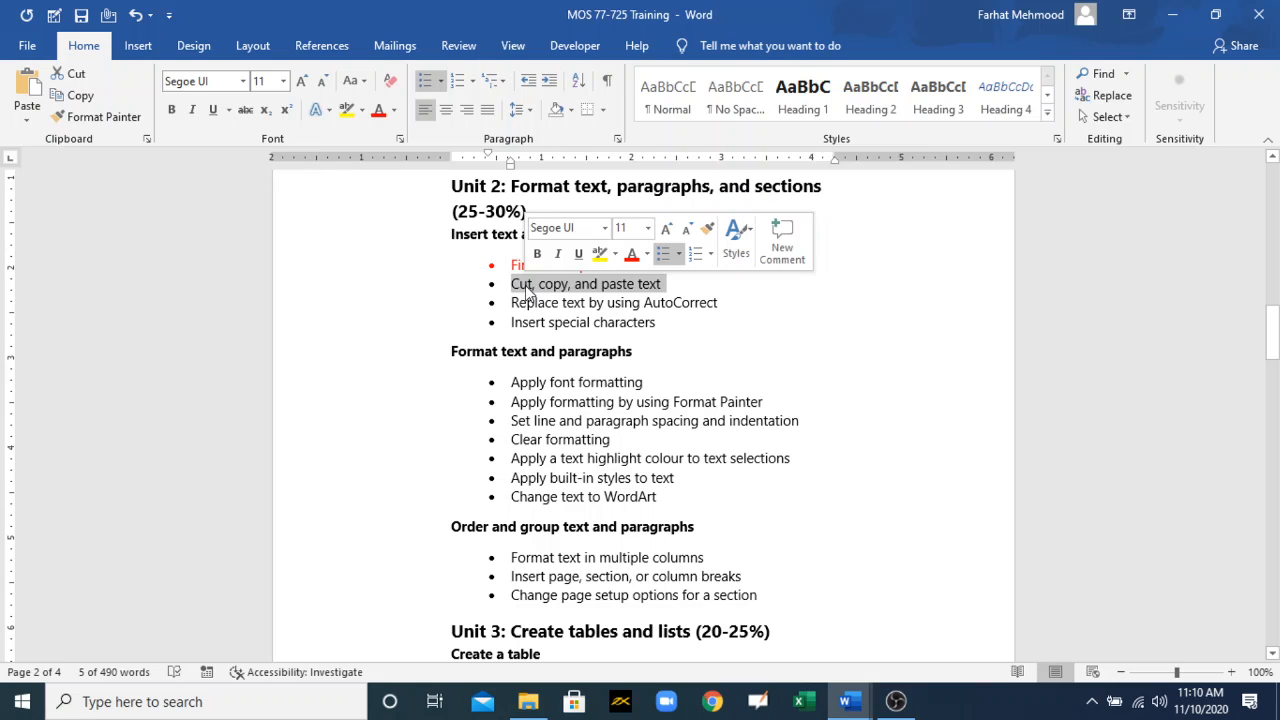
pyautogui.click(378, 112)
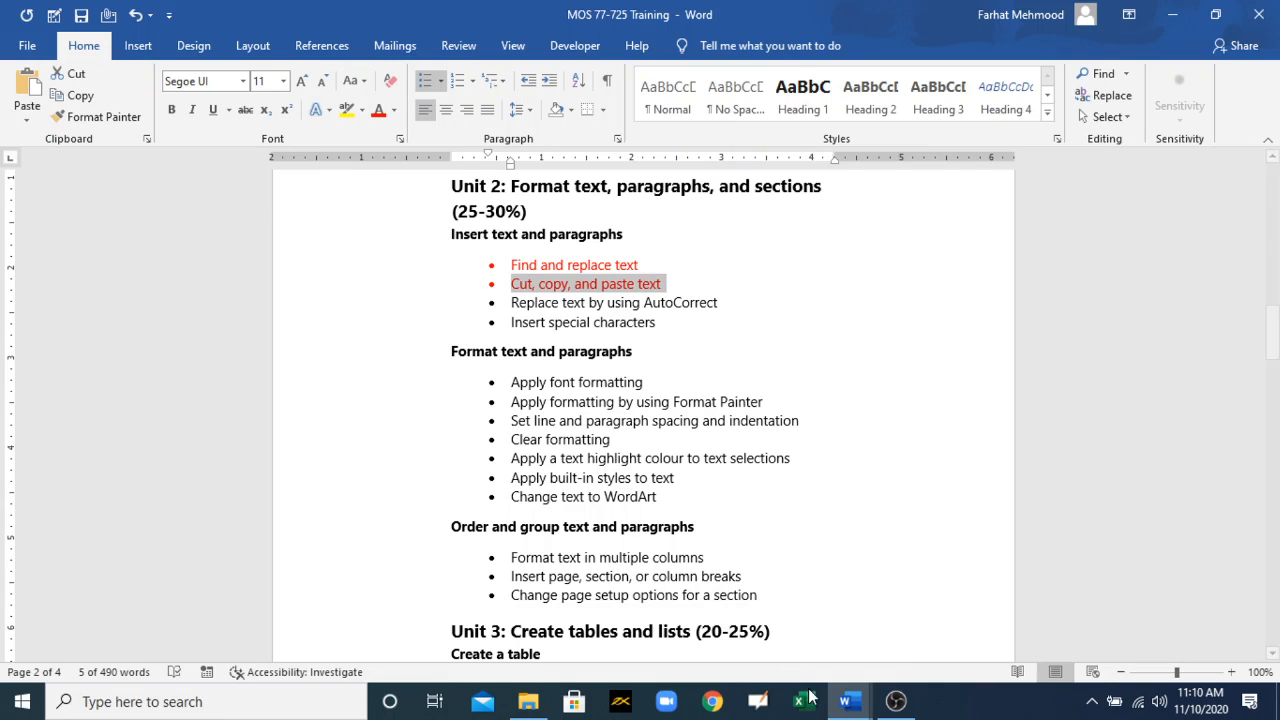
pyautogui.moveTo(847, 701)
pyautogui.click(880, 620)
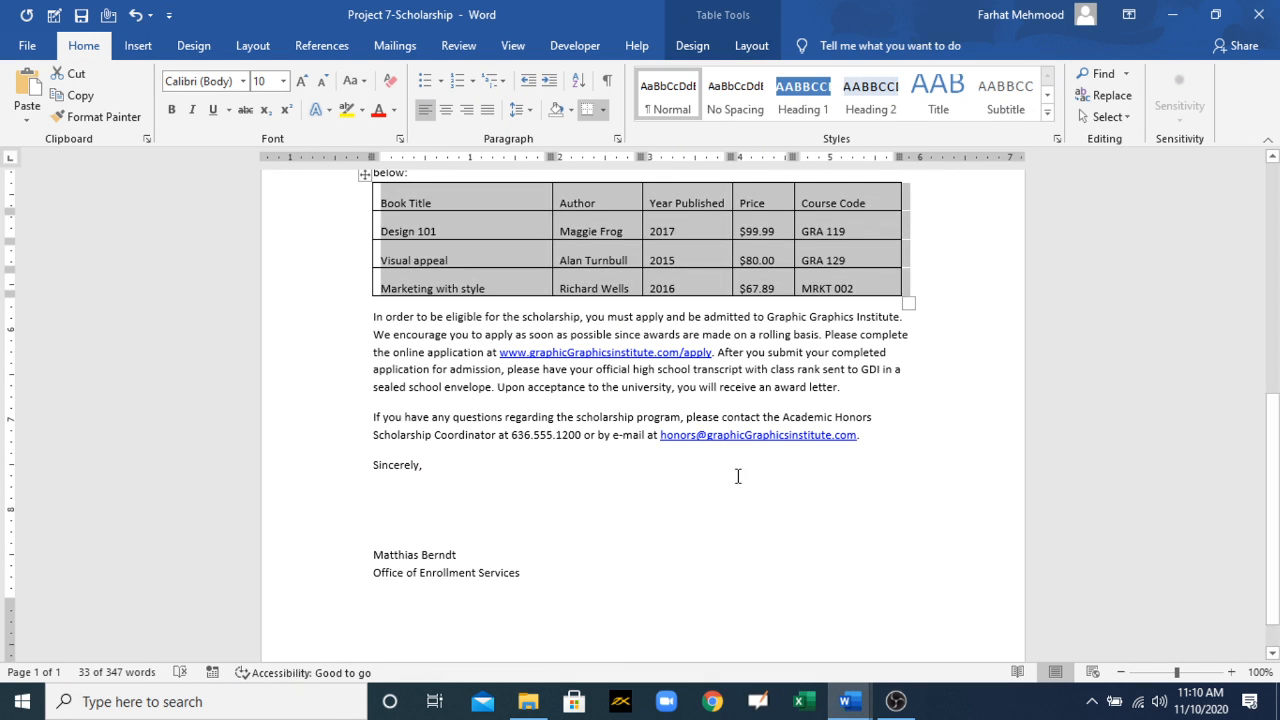
# Step: Start a new line below "Sincerely," and paste the copied word "Design" there
pyautogui.moveTo(858, 440); pyautogui.dragTo(382, 420)
pyautogui.click(382, 420)
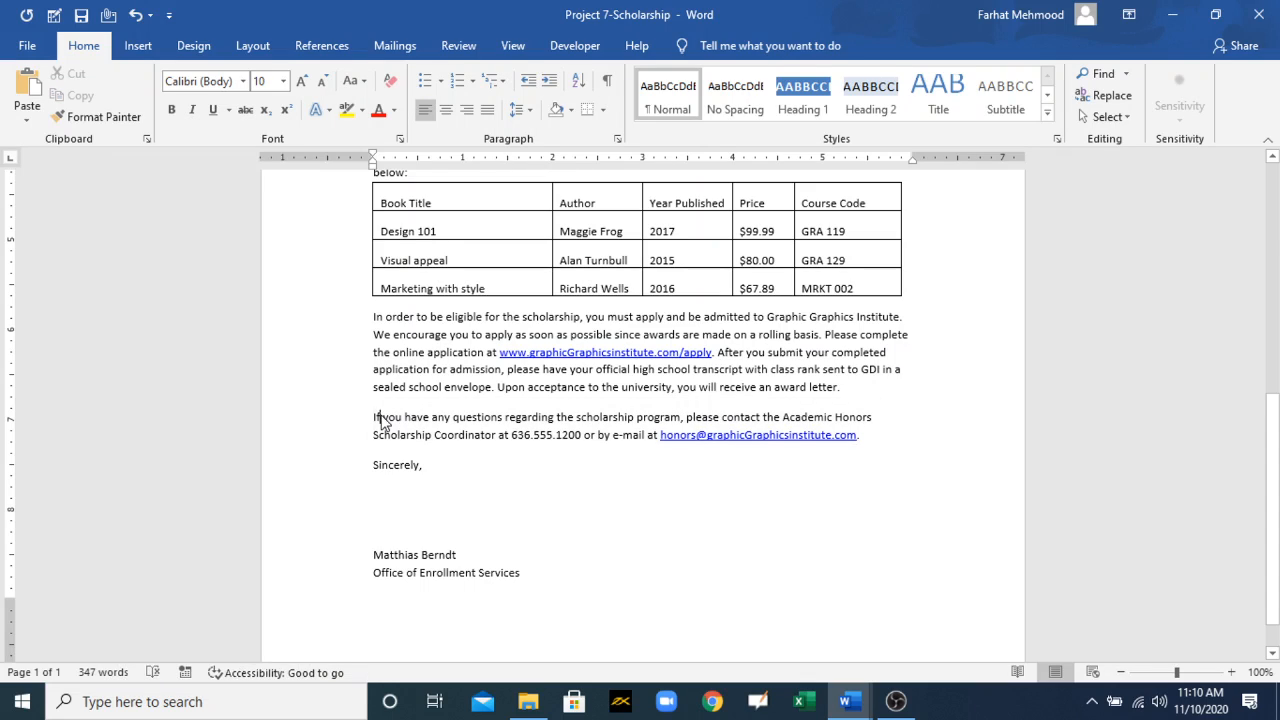
pyautogui.click(436, 471)
pyautogui.hotkey('ctrl', 'Return')
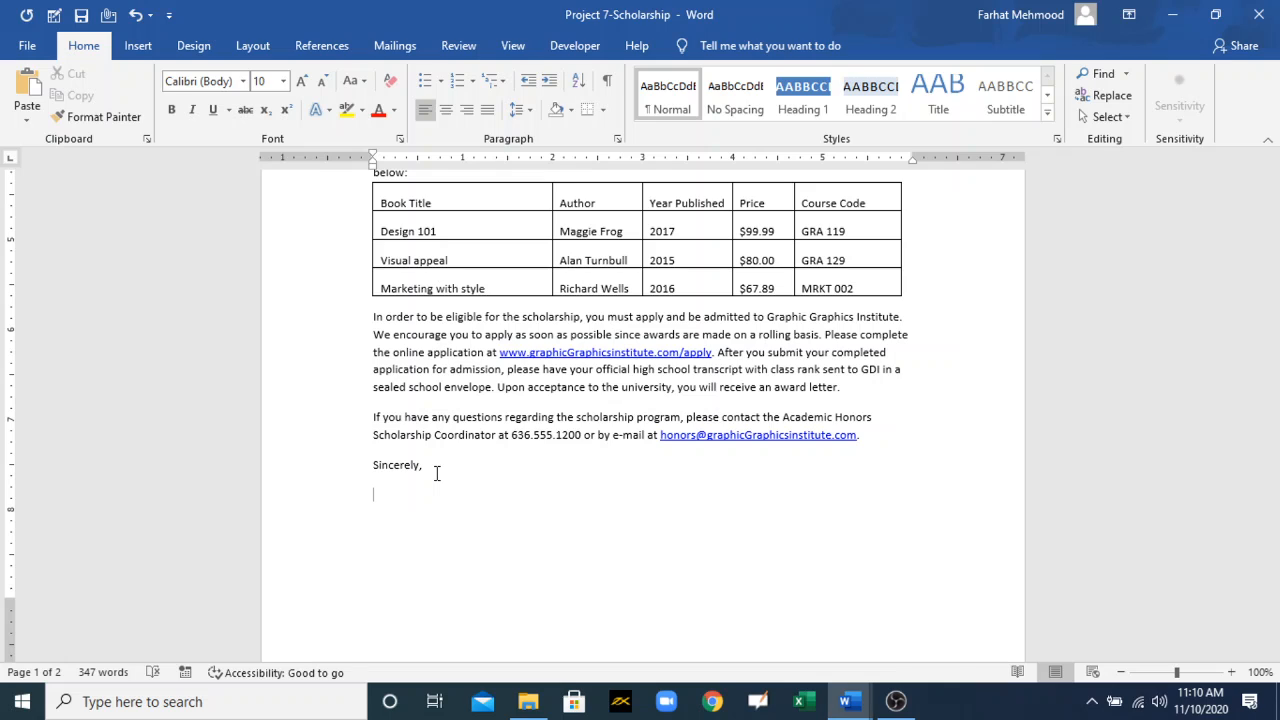
pyautogui.hotkey('ctrl', 'v')
pyautogui.moveTo(412, 496); pyautogui.dragTo(367, 495)
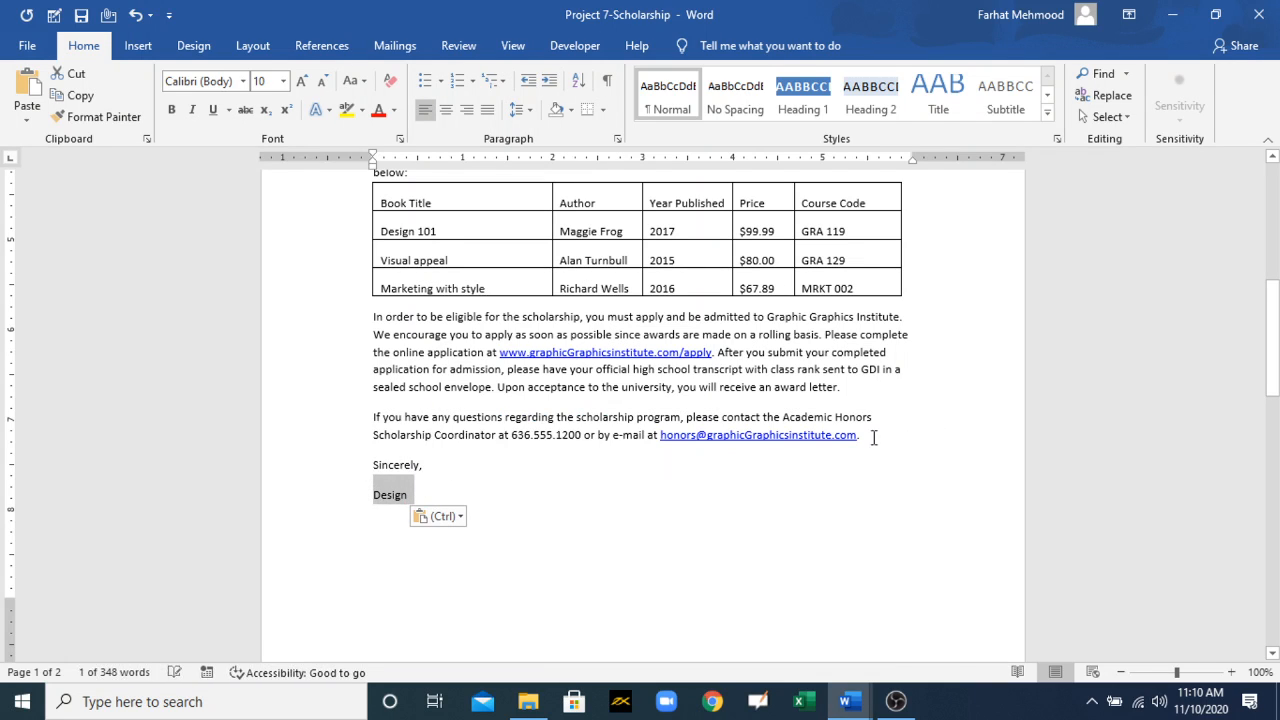
# Step: Copy the "If you have any questions" paragraph below "Sincerely," in place of "Design", and delete the pasted copy
pyautogui.moveTo(873, 437); pyautogui.dragTo(379, 427)
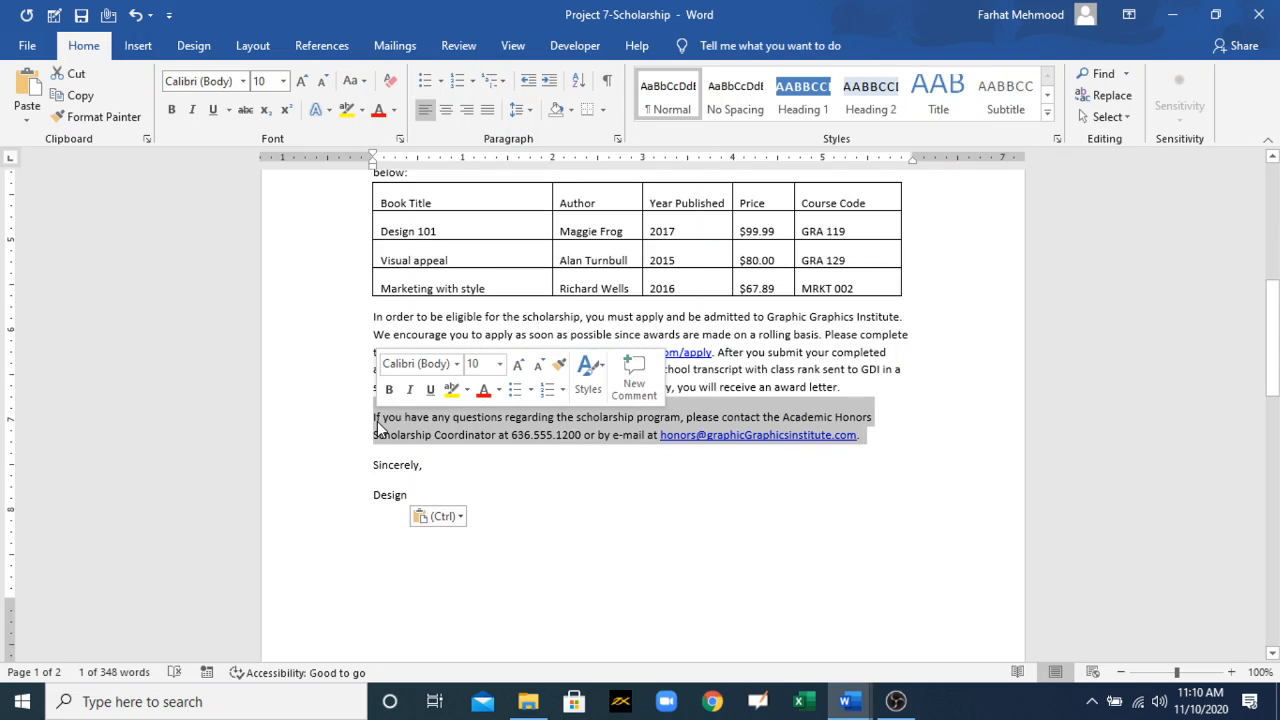
pyautogui.click(420, 494)
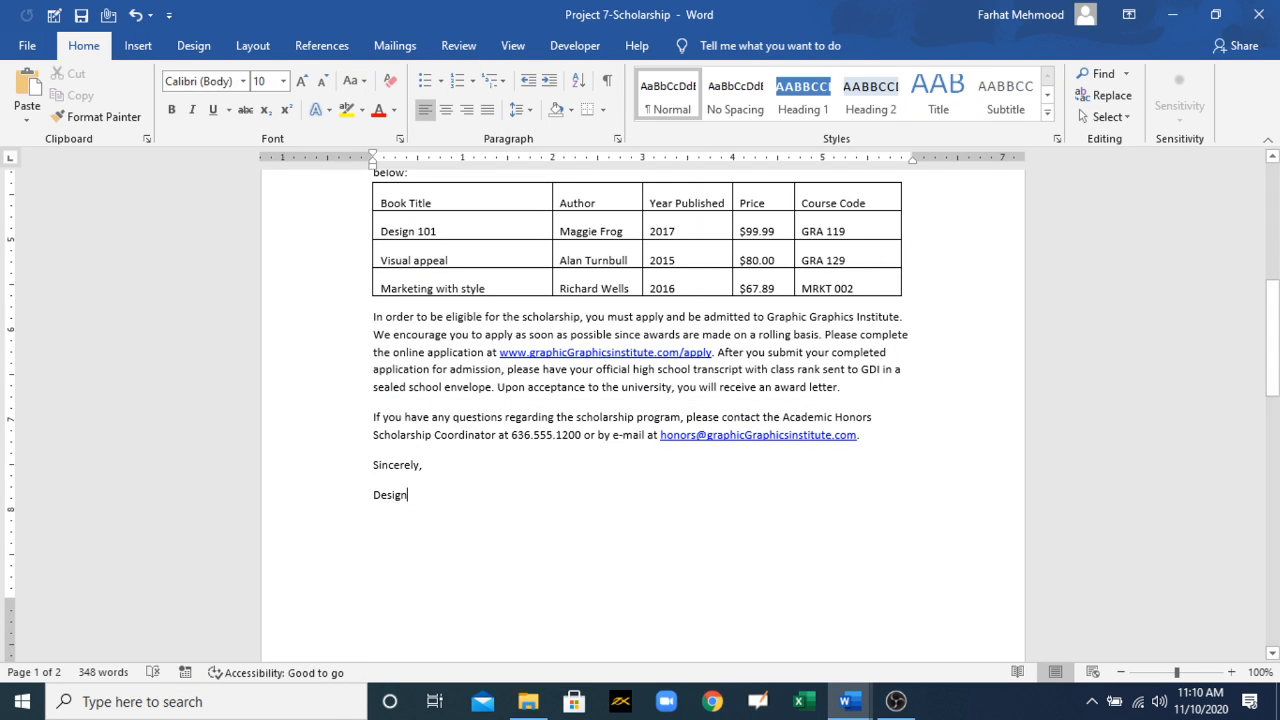
pyautogui.press('BackSpace')
pyautogui.press('BackSpace')
pyautogui.press('BackSpace')
pyautogui.press('BackSpace')
pyautogui.press('BackSpace')
pyautogui.press('BackSpace')
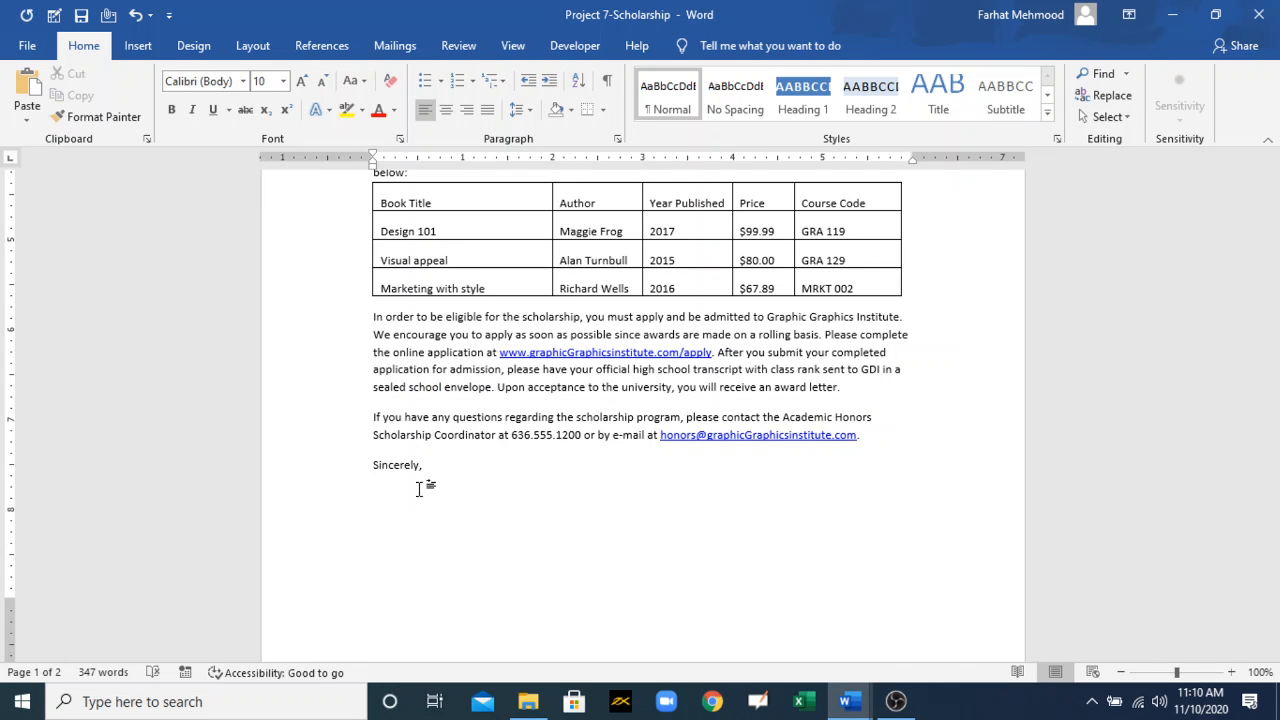
pyautogui.hotkey('ctrl', 'v')
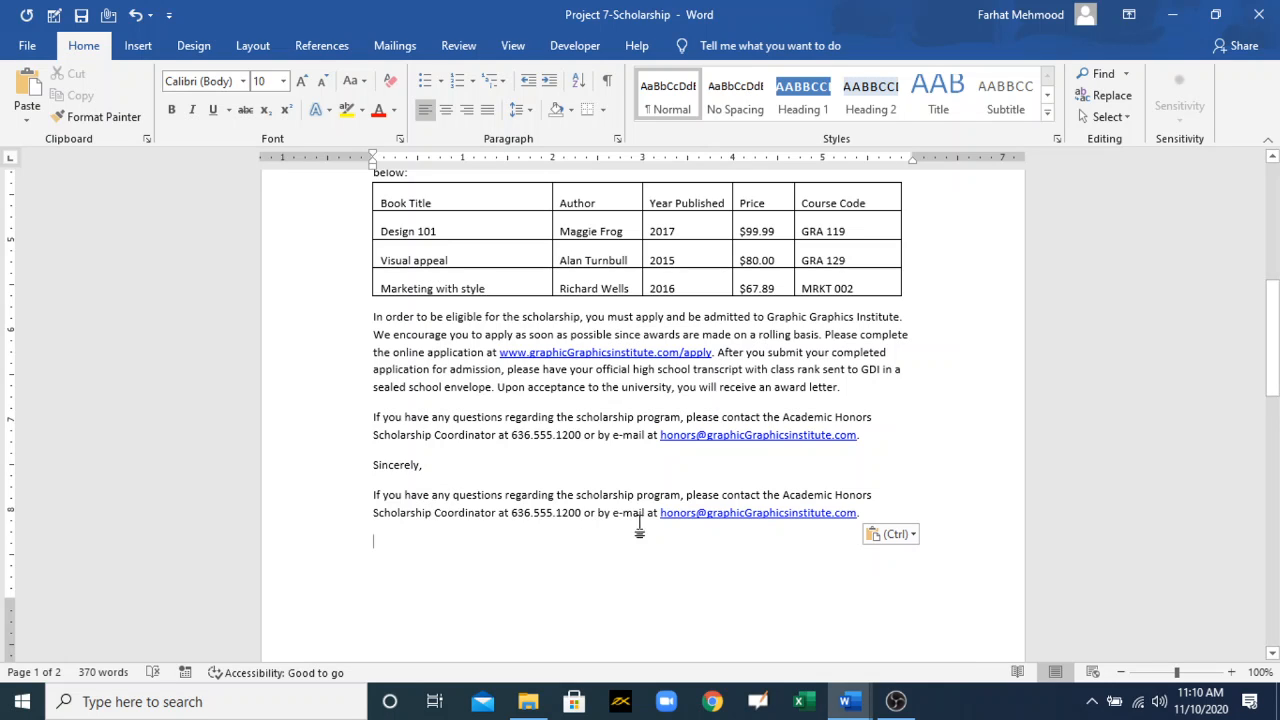
pyautogui.moveTo(862, 514); pyautogui.dragTo(357, 508)
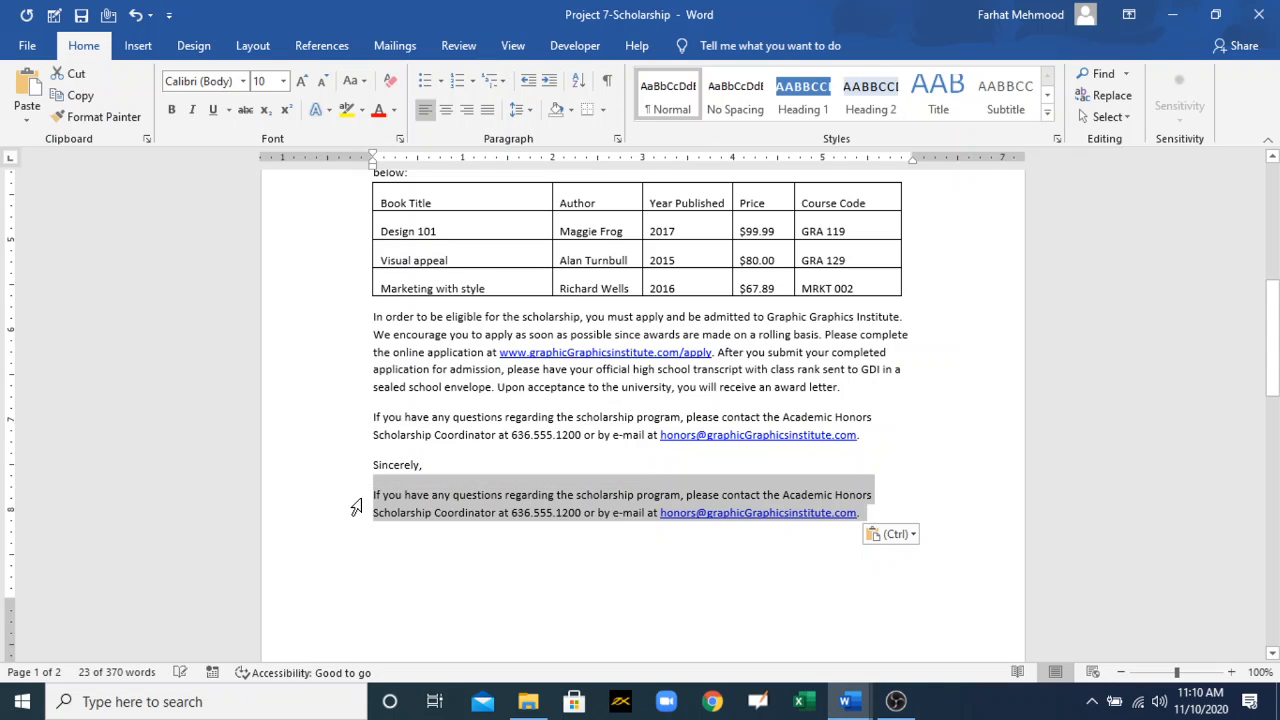
pyautogui.press('Delete')
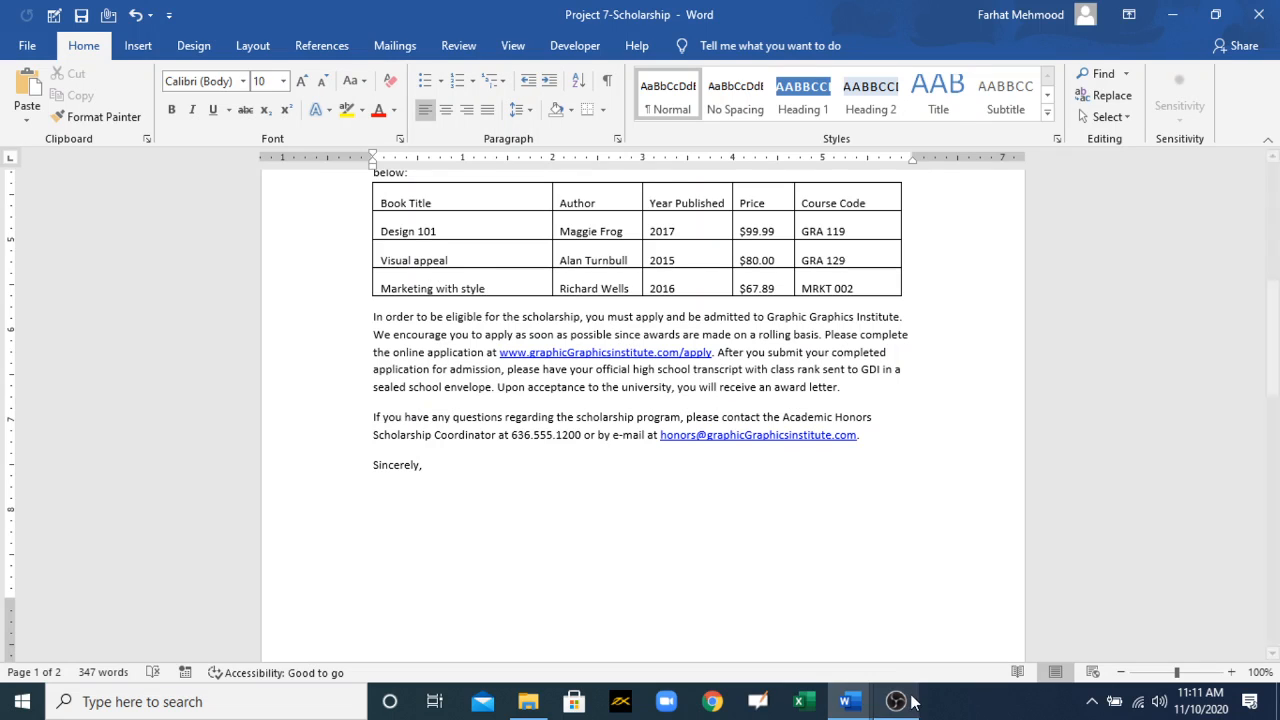
# Step: Colour the "Replace text by using AutoCorrect" bullet red in the MOS 77-725 Training document and return to Project 7-Scholarship
pyautogui.moveTo(857, 705)
pyautogui.click(745, 640)
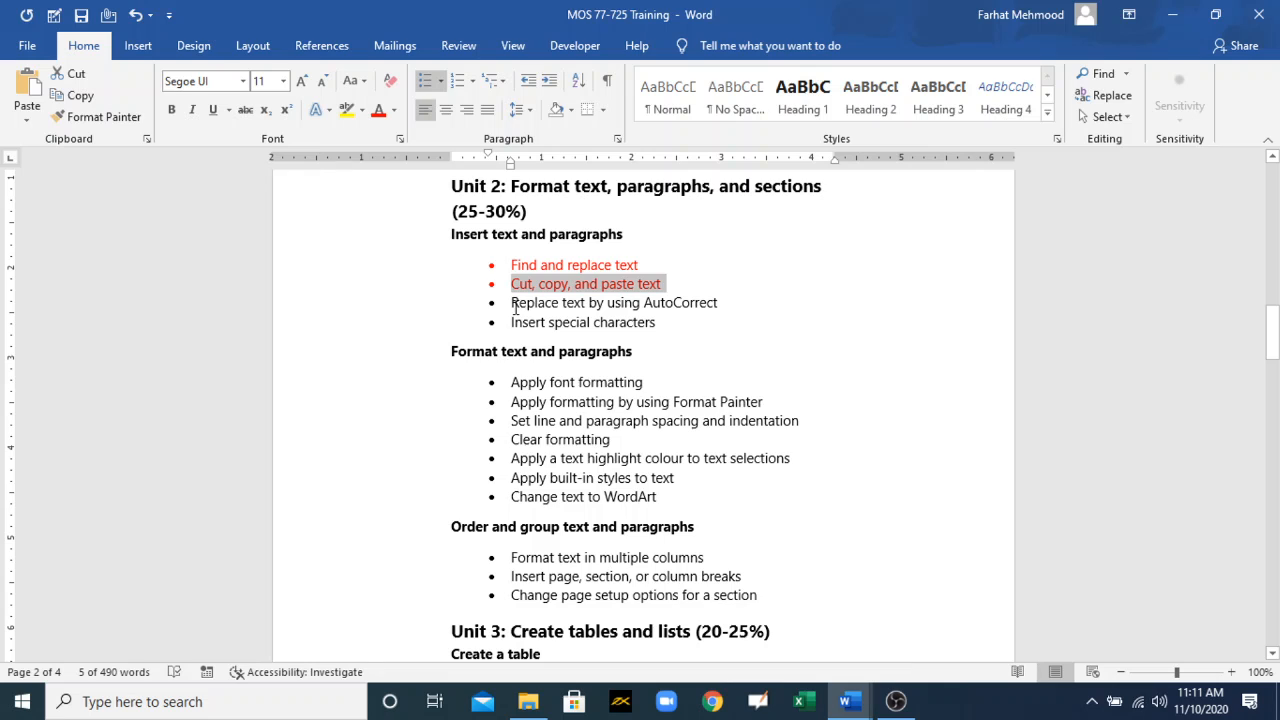
pyautogui.moveTo(512, 303); pyautogui.dragTo(718, 306)
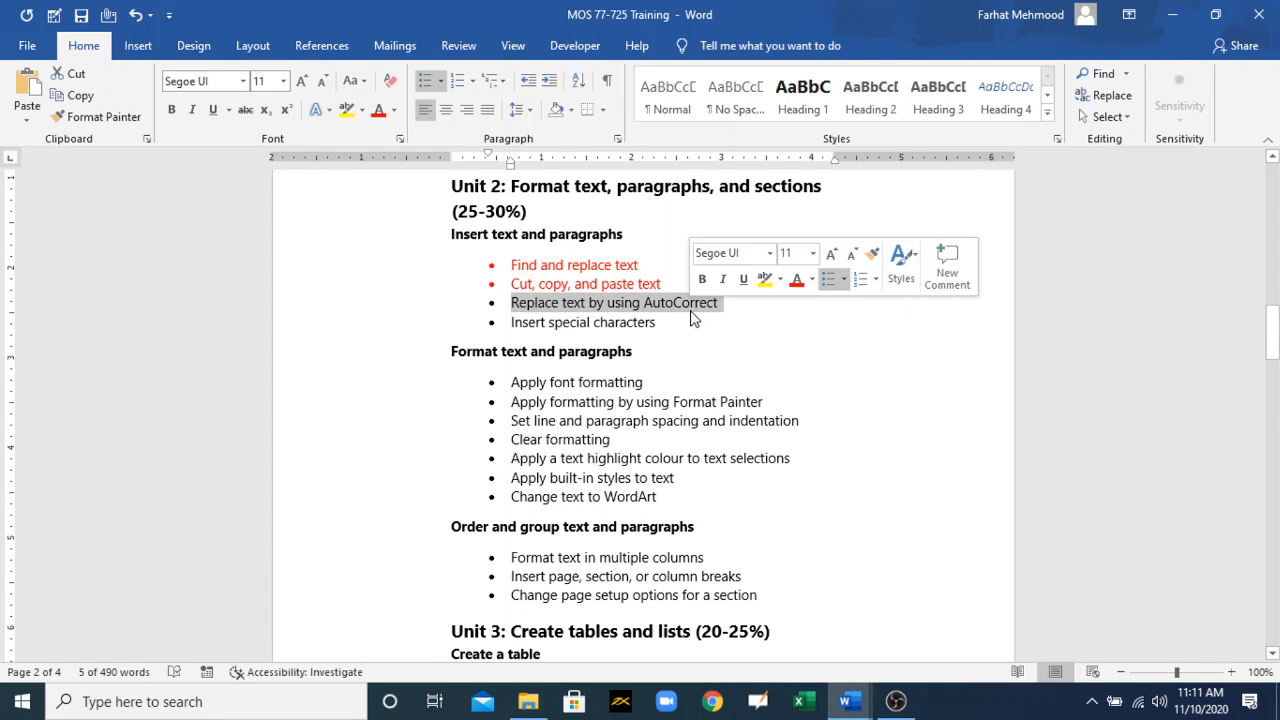
pyautogui.click(378, 110)
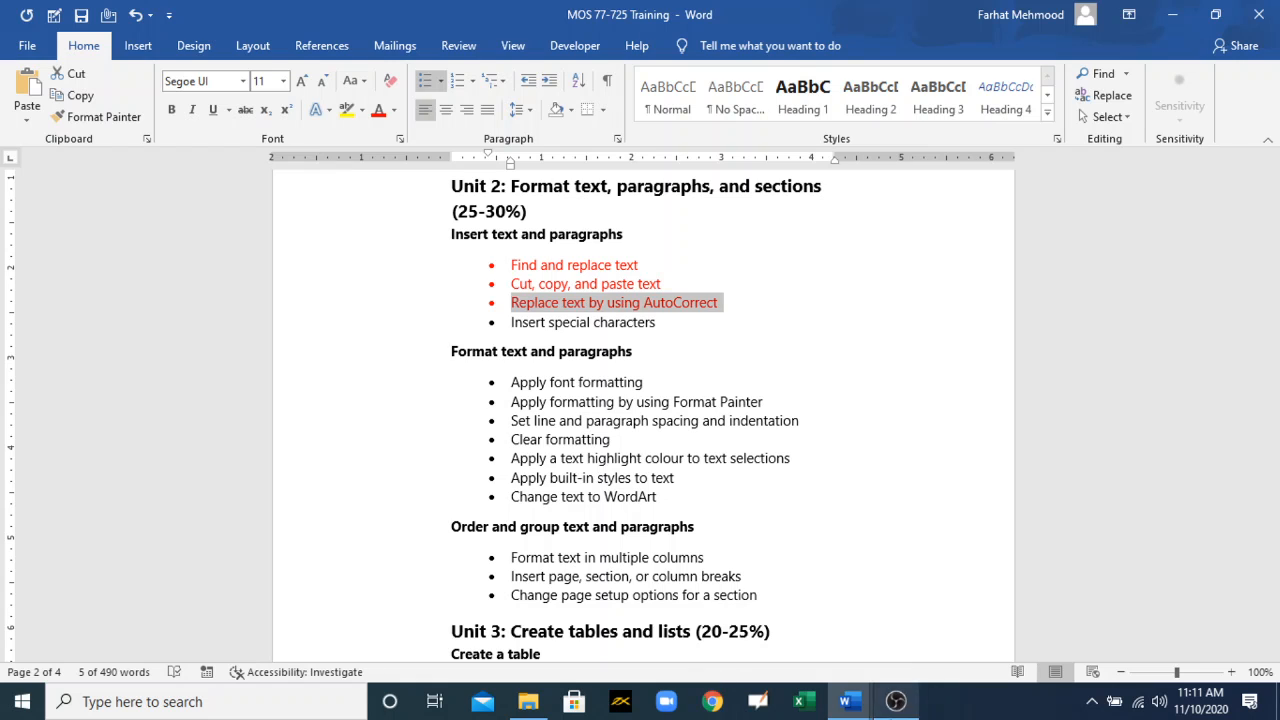
pyautogui.click(848, 701)
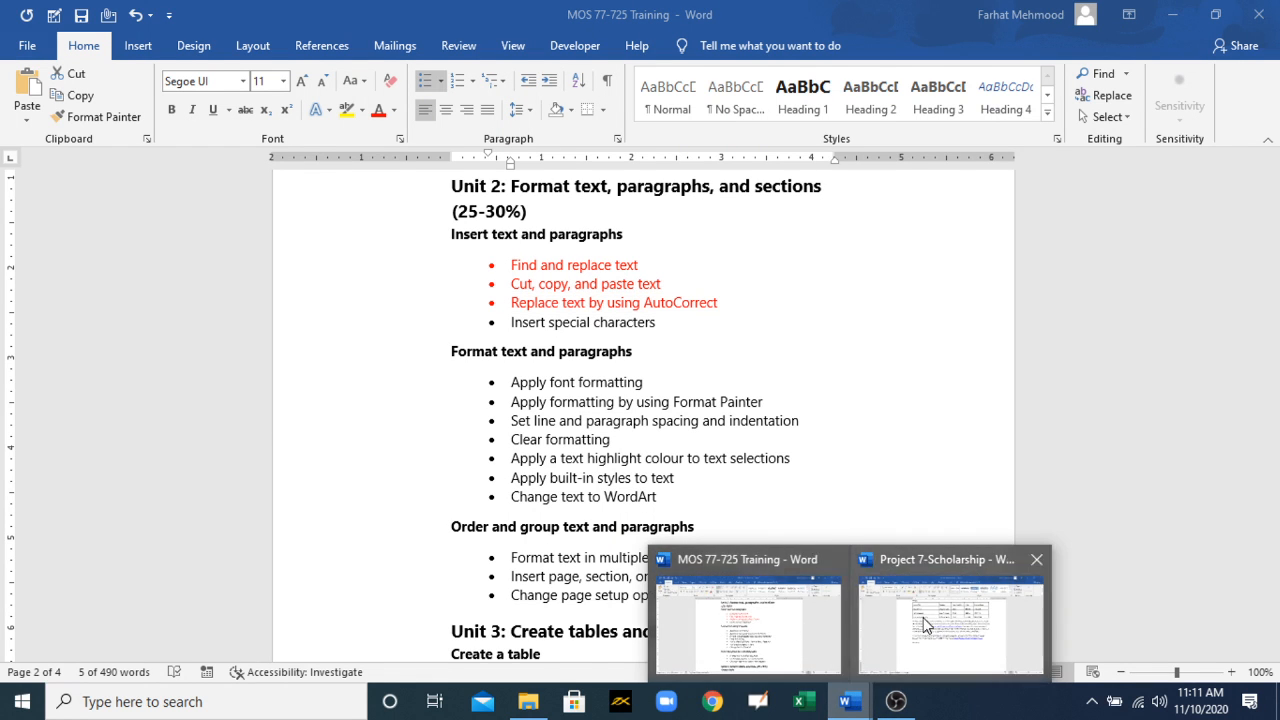
pyautogui.click(924, 625)
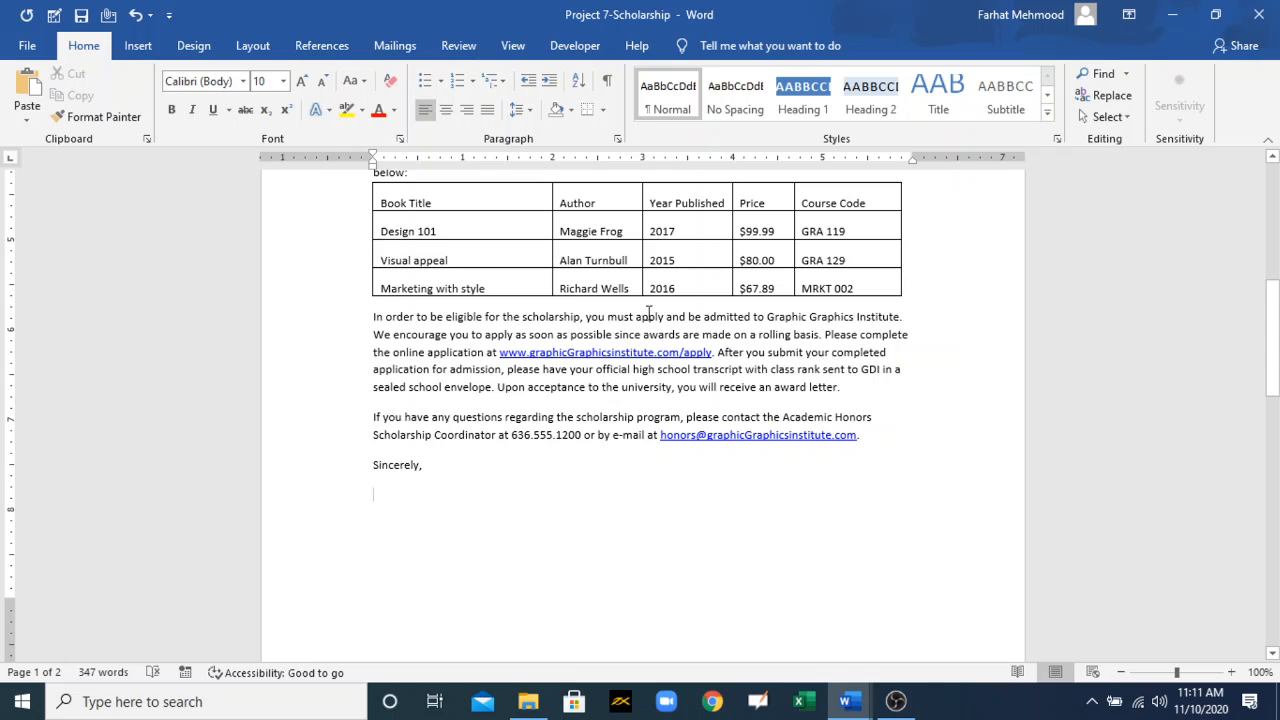
# Step: Deliberately misspell "scholarship" as "scholarshipu" and "possible" as "possiblel" in the paragraph below the table
pyautogui.click(581, 317)
pyautogui.write(',')
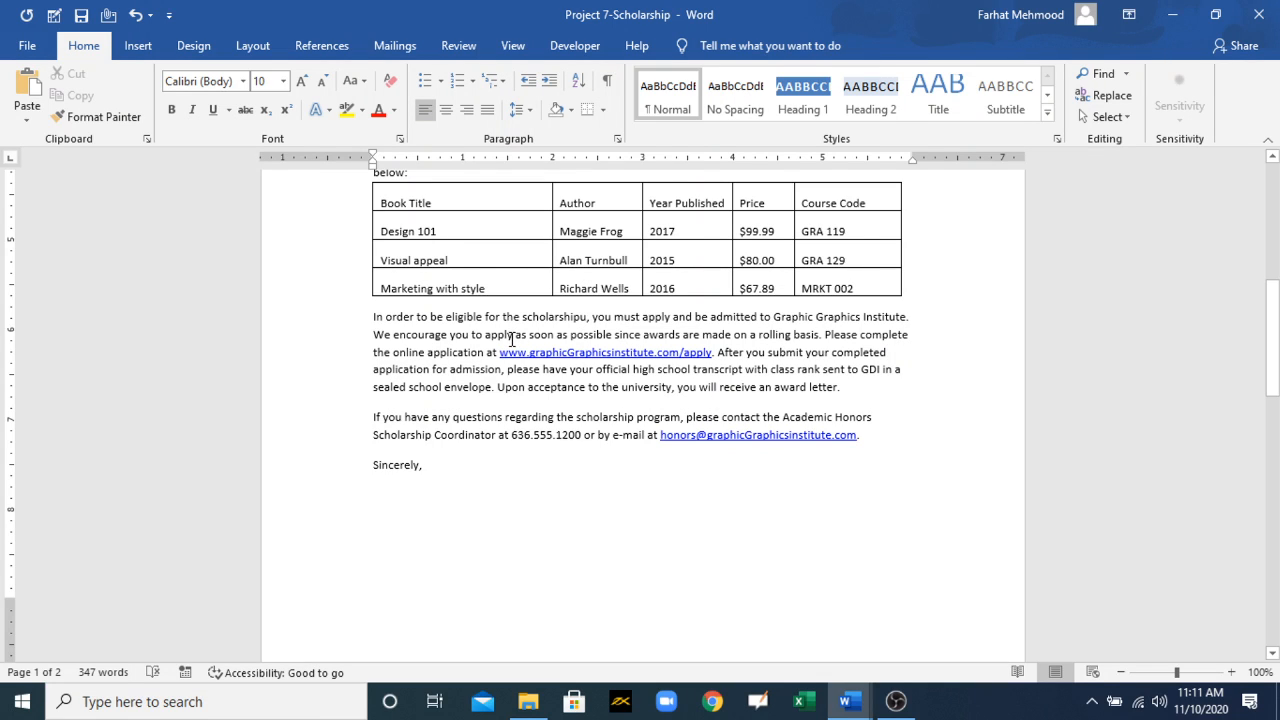
pyautogui.click(511, 339)
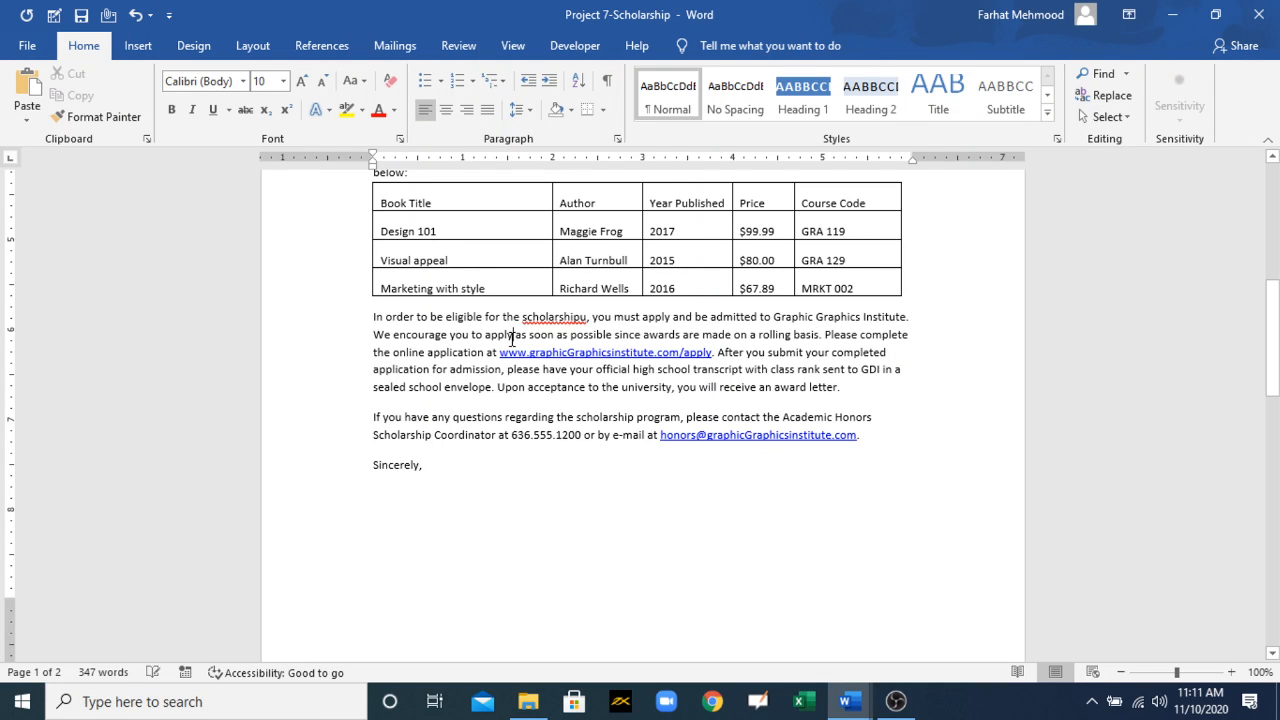
pyautogui.click(613, 340)
pyautogui.write(',')
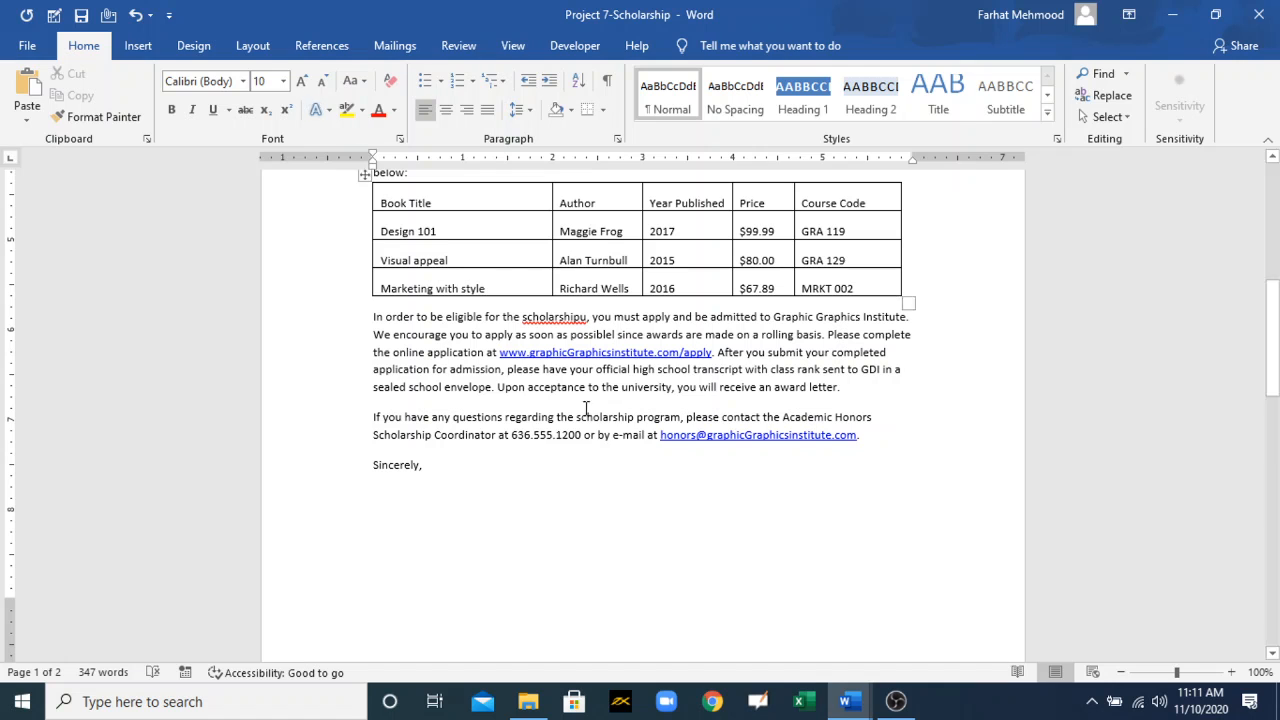
# Step: Correct "scholarshipu" to "scholarship" and "possiblel" to "possible" using the suggested spellings
pyautogui.moveTo(588, 318); pyautogui.dragTo(522, 318)
pyautogui.moveTo(1178, 672); pyautogui.dragTo(1184, 672)
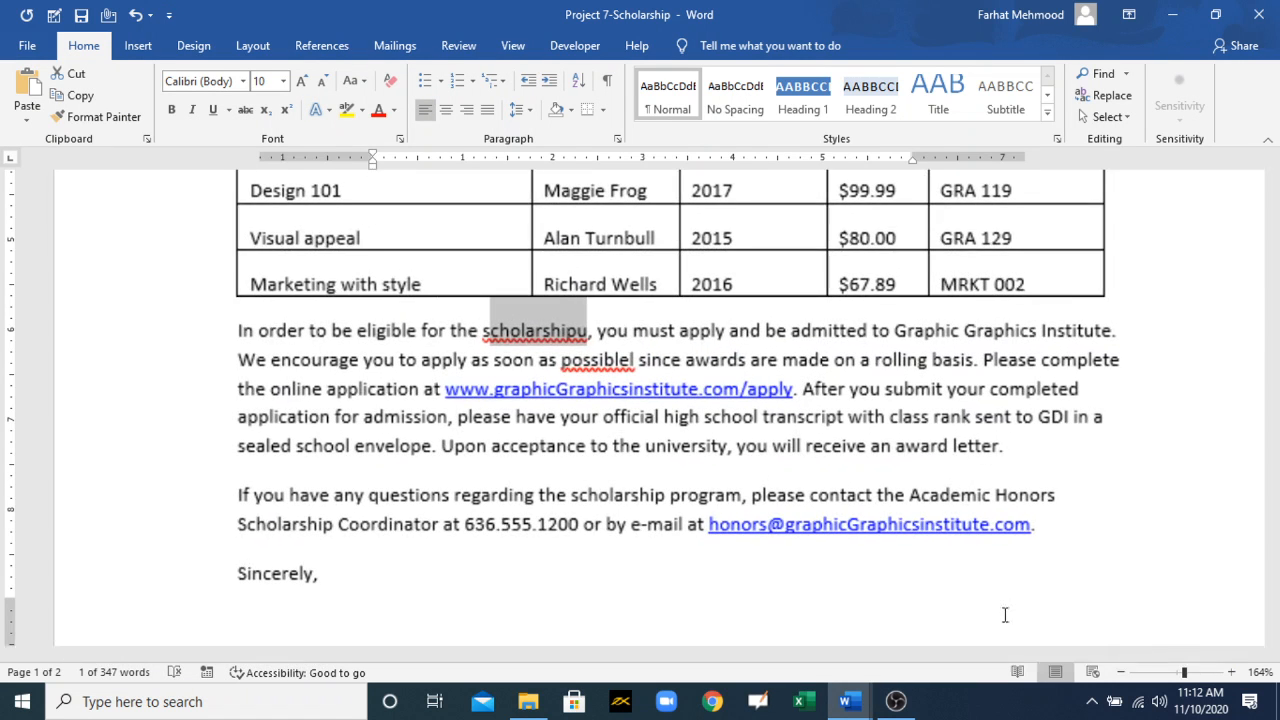
pyautogui.click(508, 332)
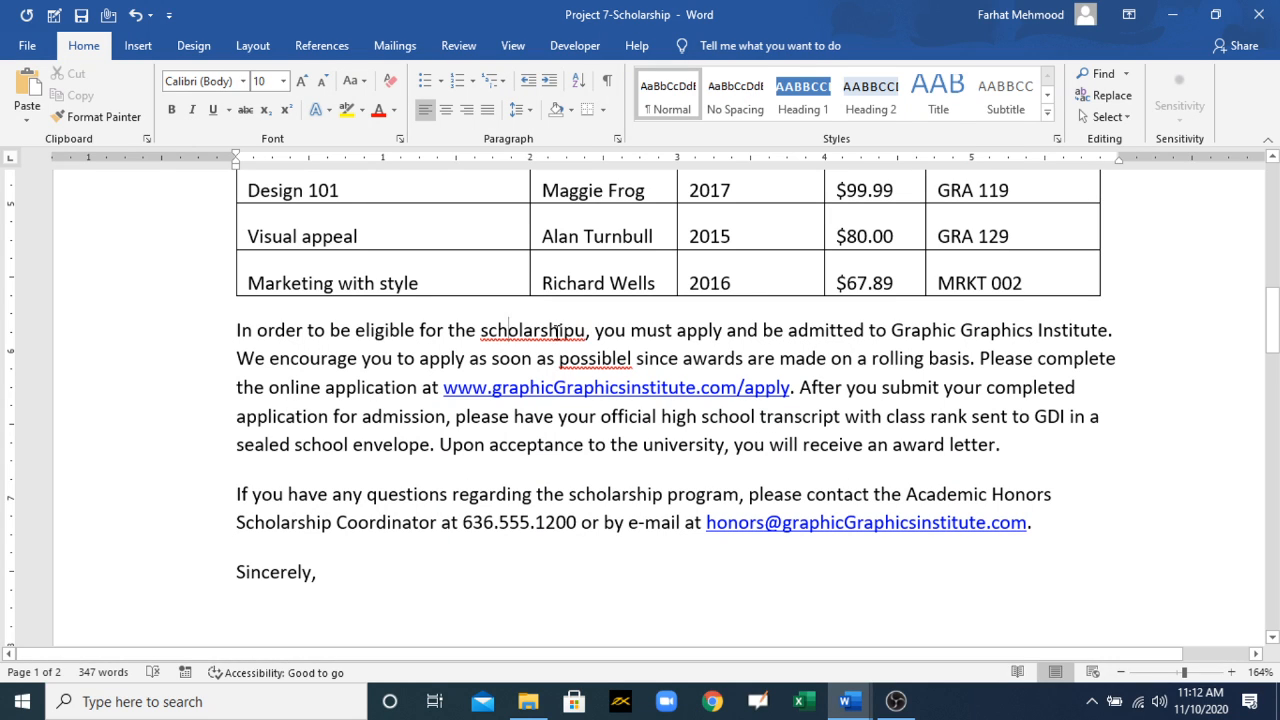
pyautogui.rightClick(549, 329)
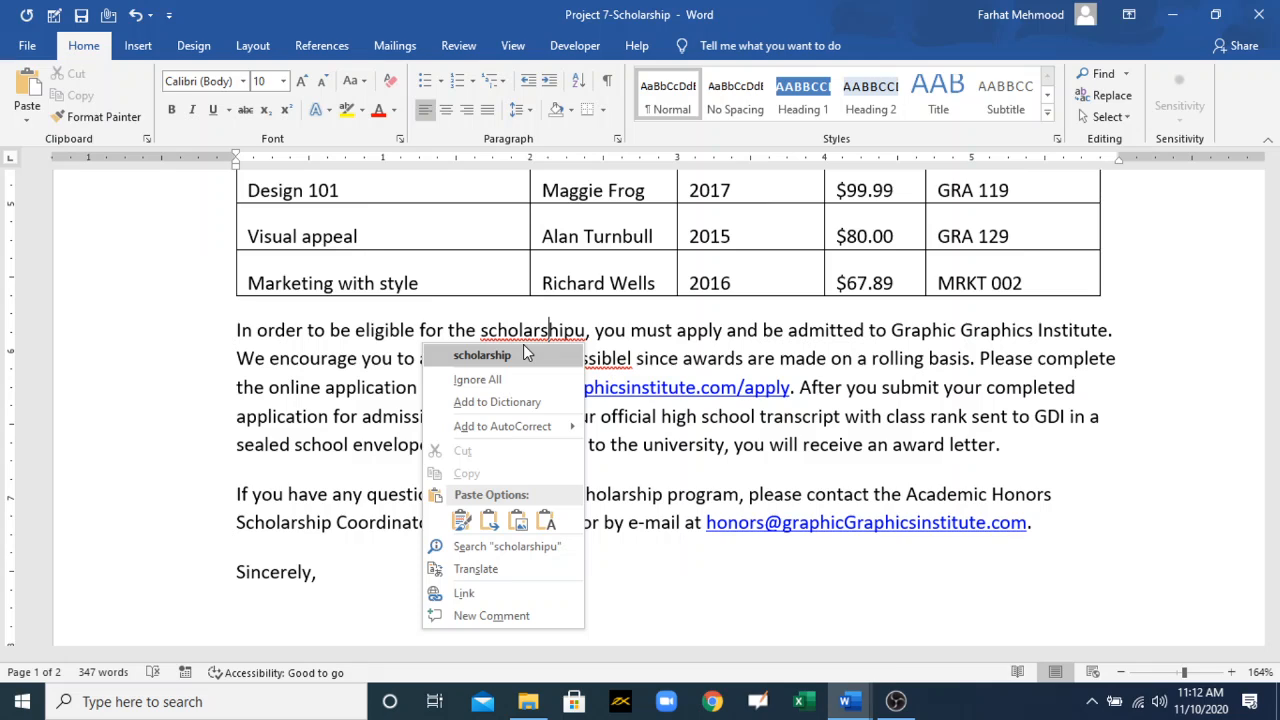
pyautogui.click(524, 347)
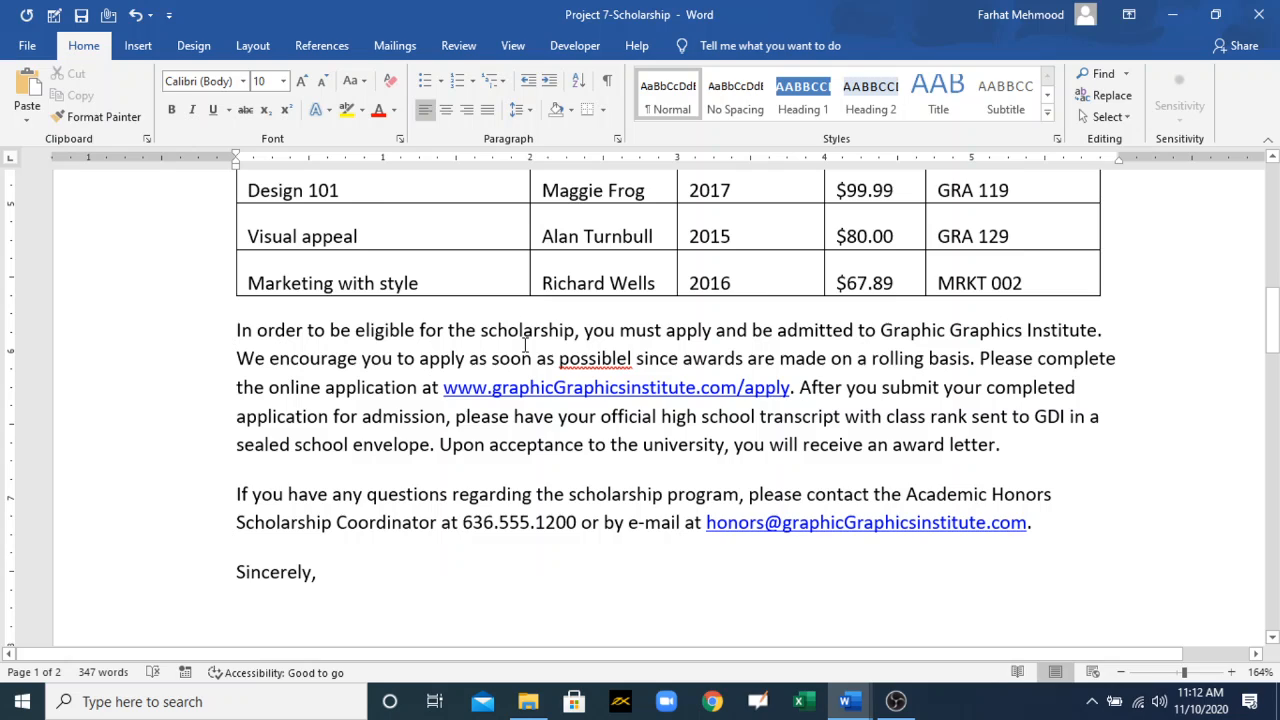
pyautogui.rightClick(597, 358)
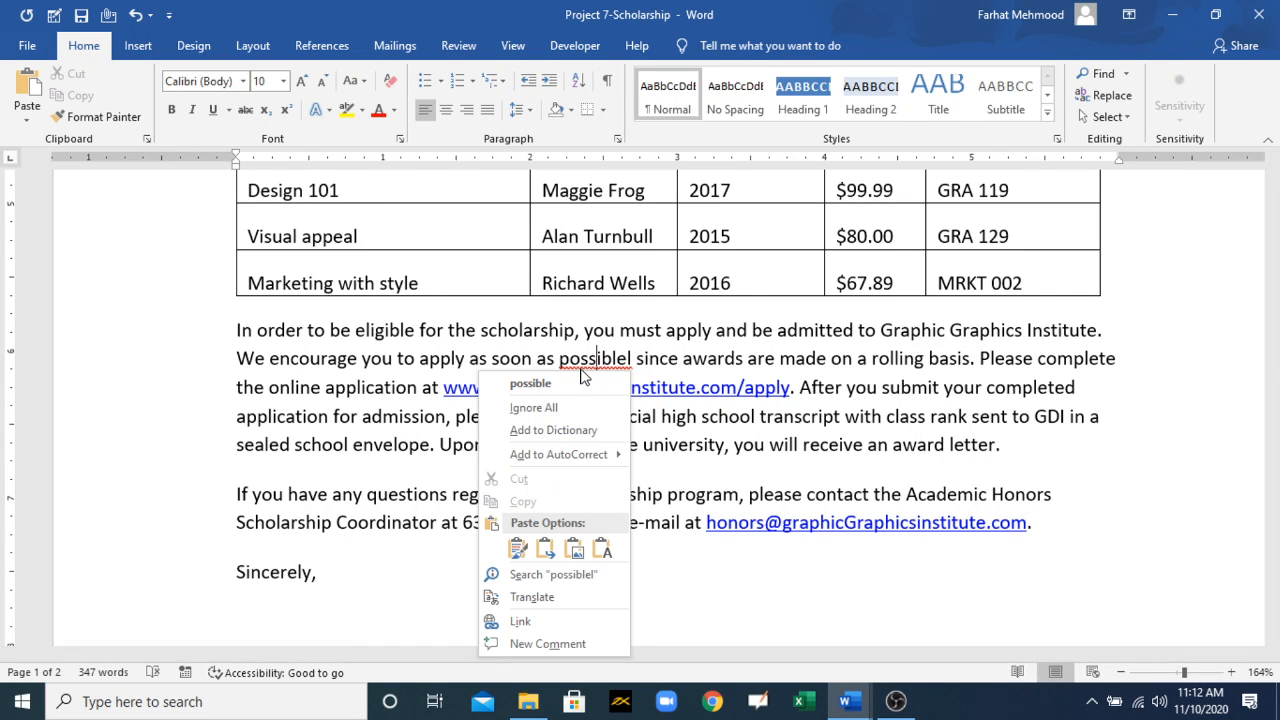
pyautogui.click(575, 384)
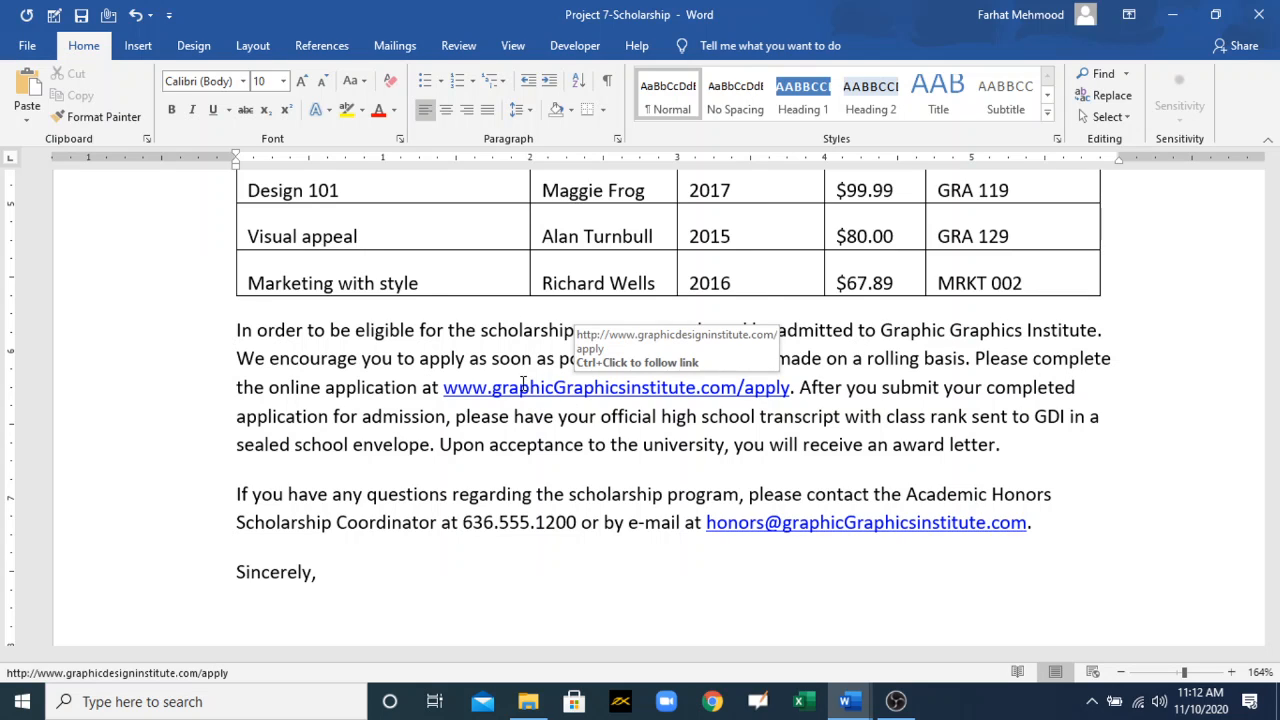
# Step: Misspell "acceptance" as "acceptancel", look for a spelling suggestion, and restore the original word and spacing
pyautogui.click(584, 447)
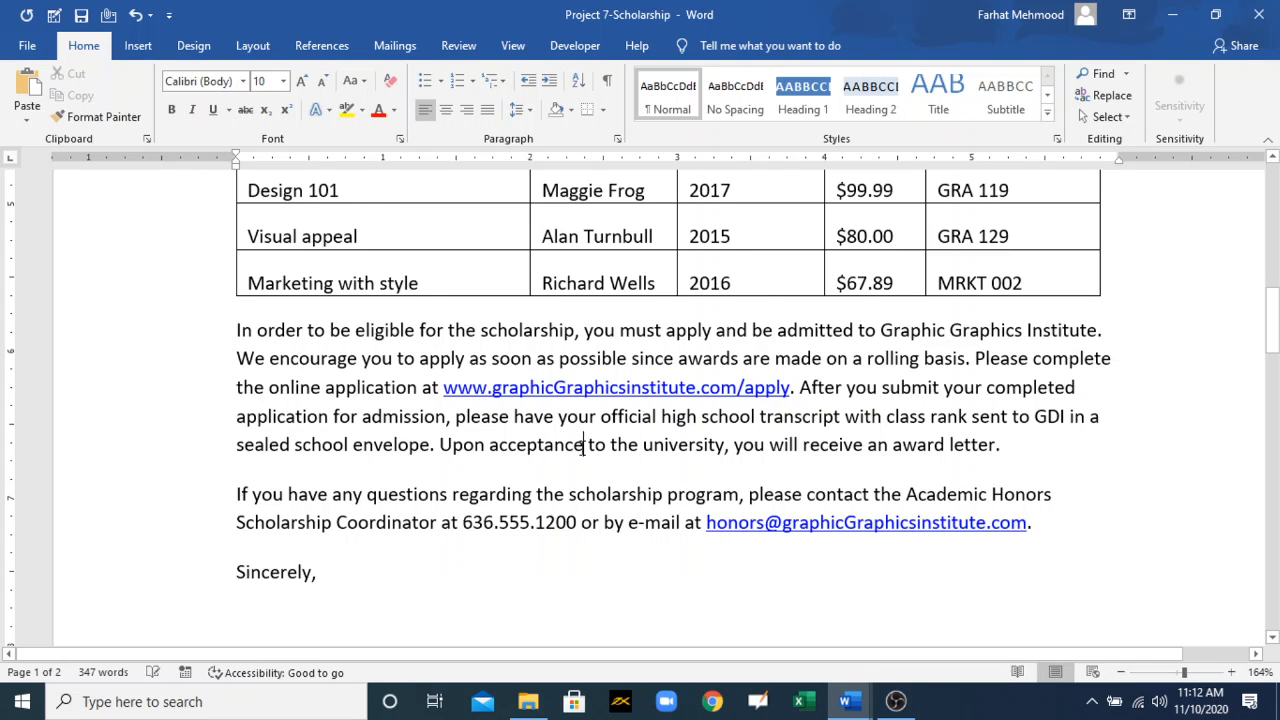
pyautogui.write('l')
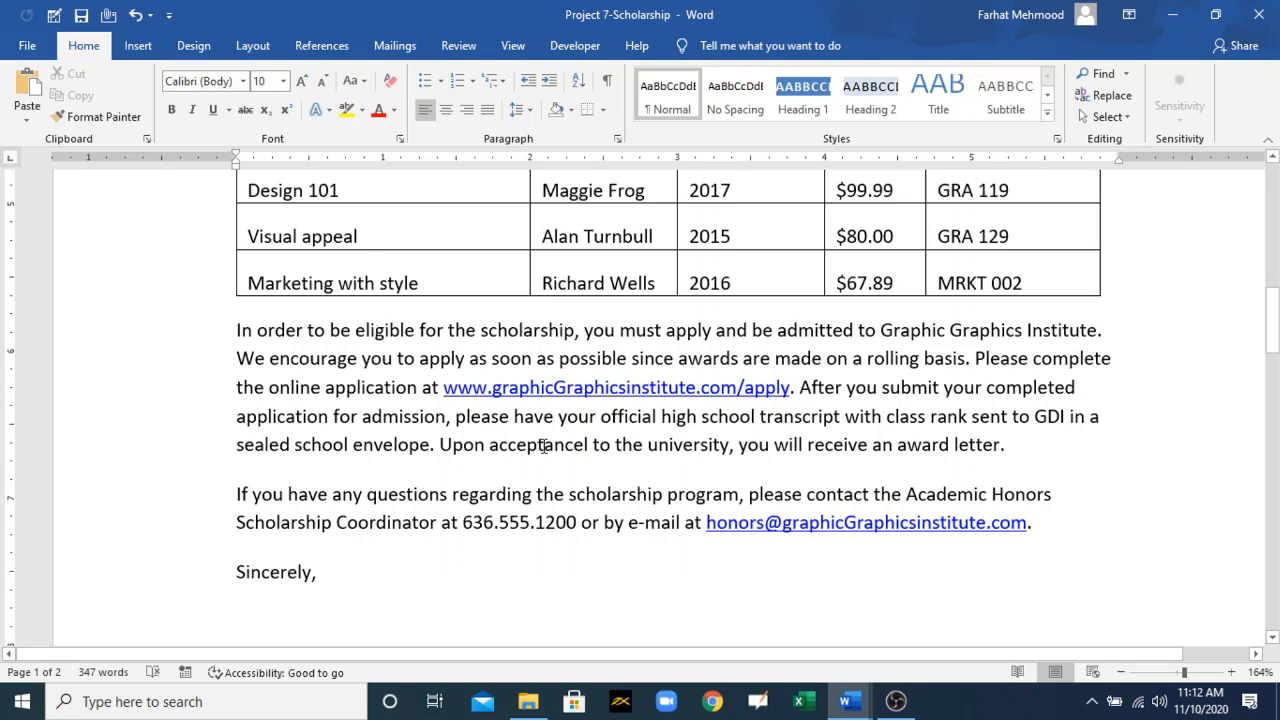
pyautogui.rightClick(543, 446)
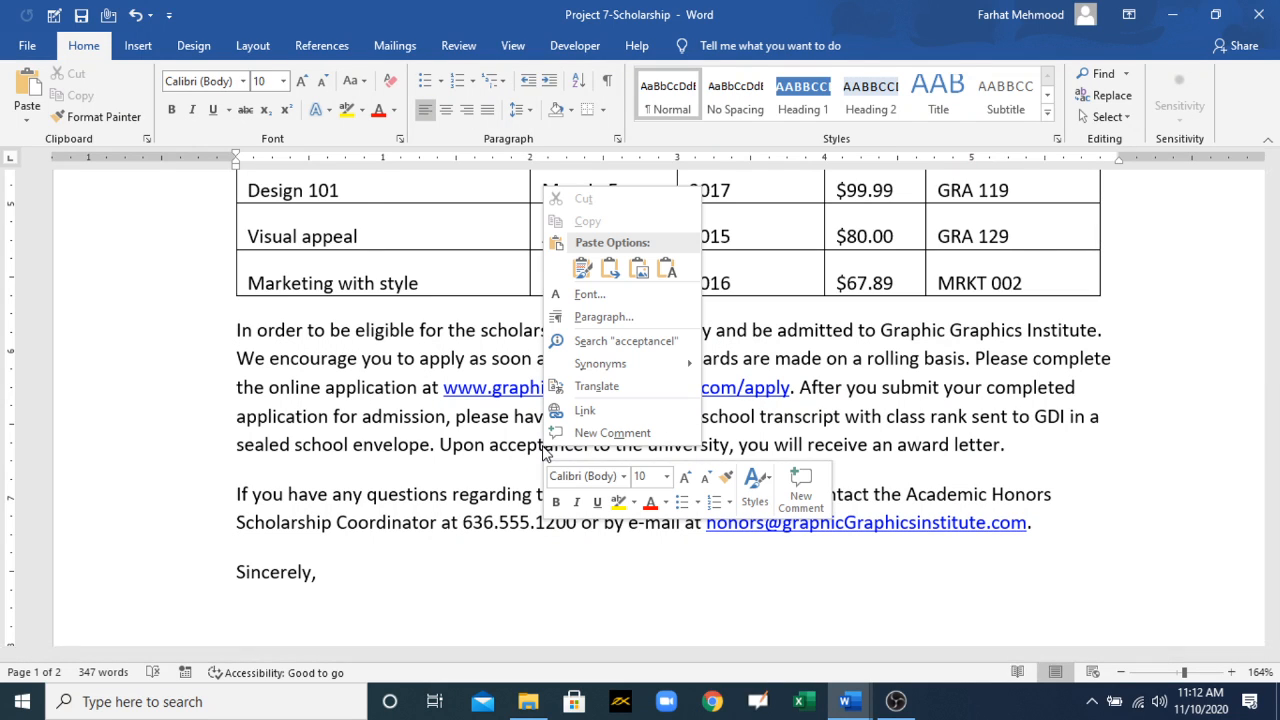
pyautogui.click(527, 449)
pyautogui.rightClick(527, 449)
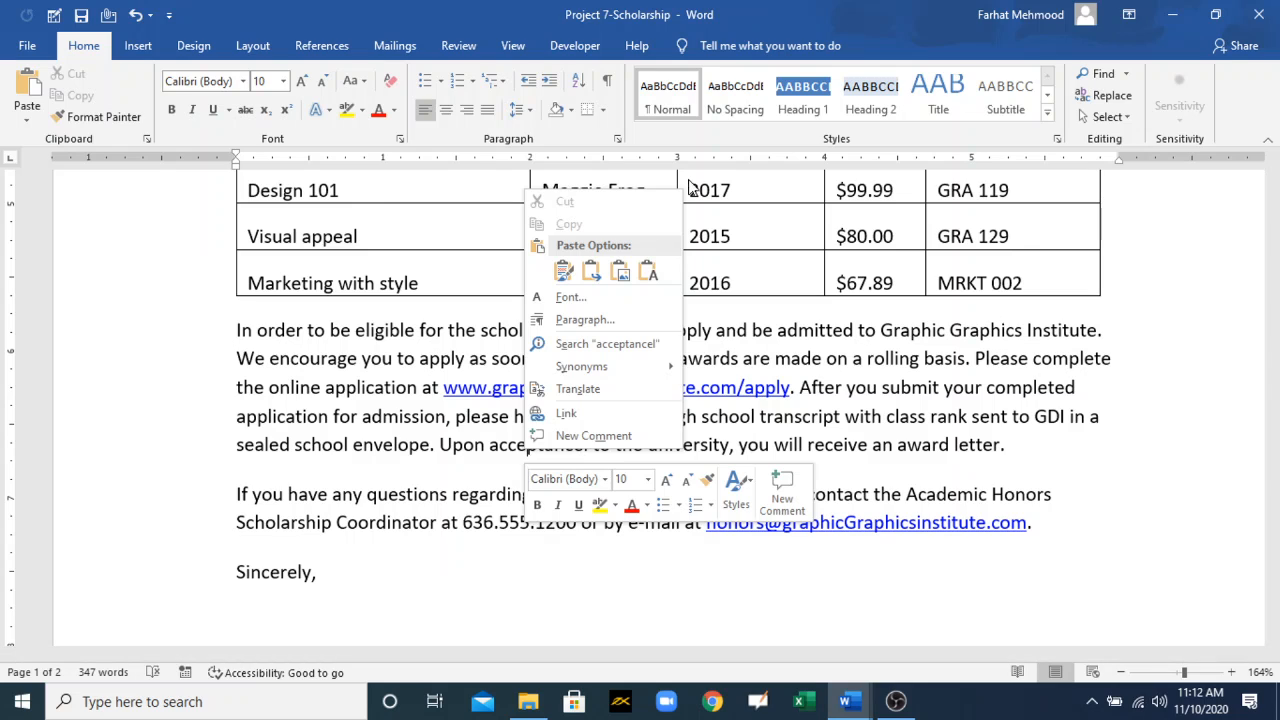
pyautogui.click(507, 448)
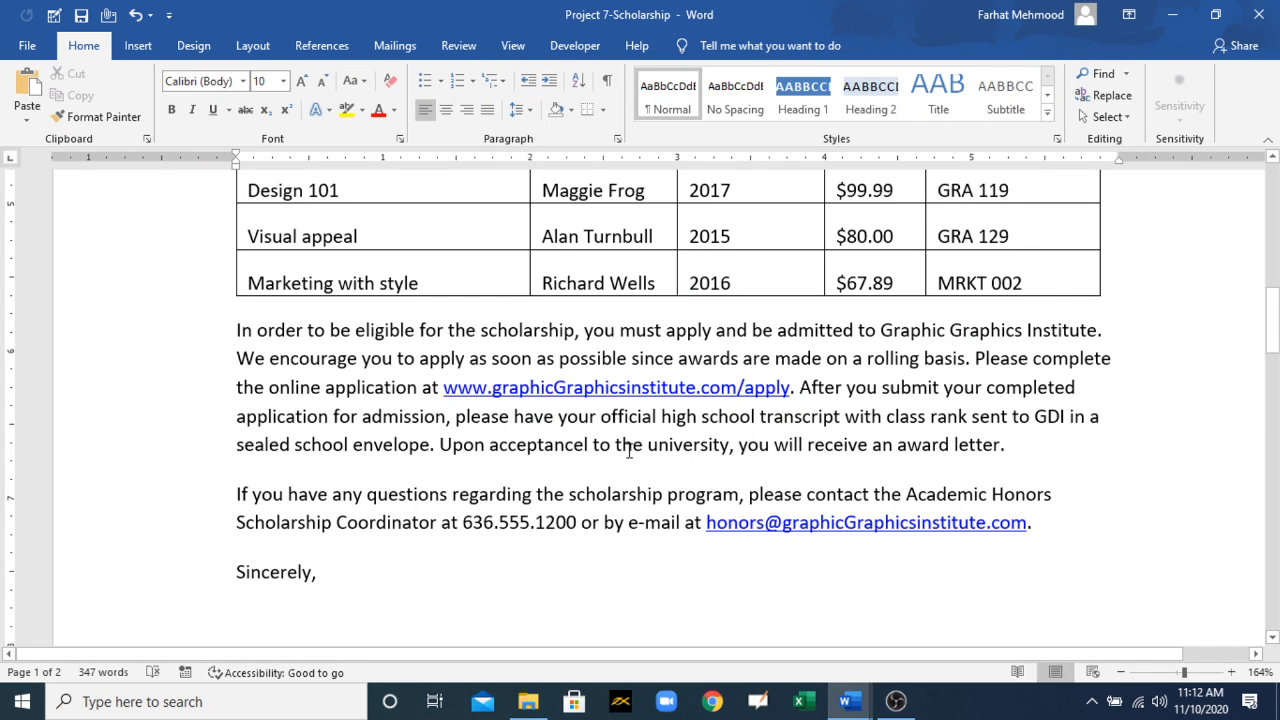
pyautogui.click(594, 446)
pyautogui.press('BackSpace')
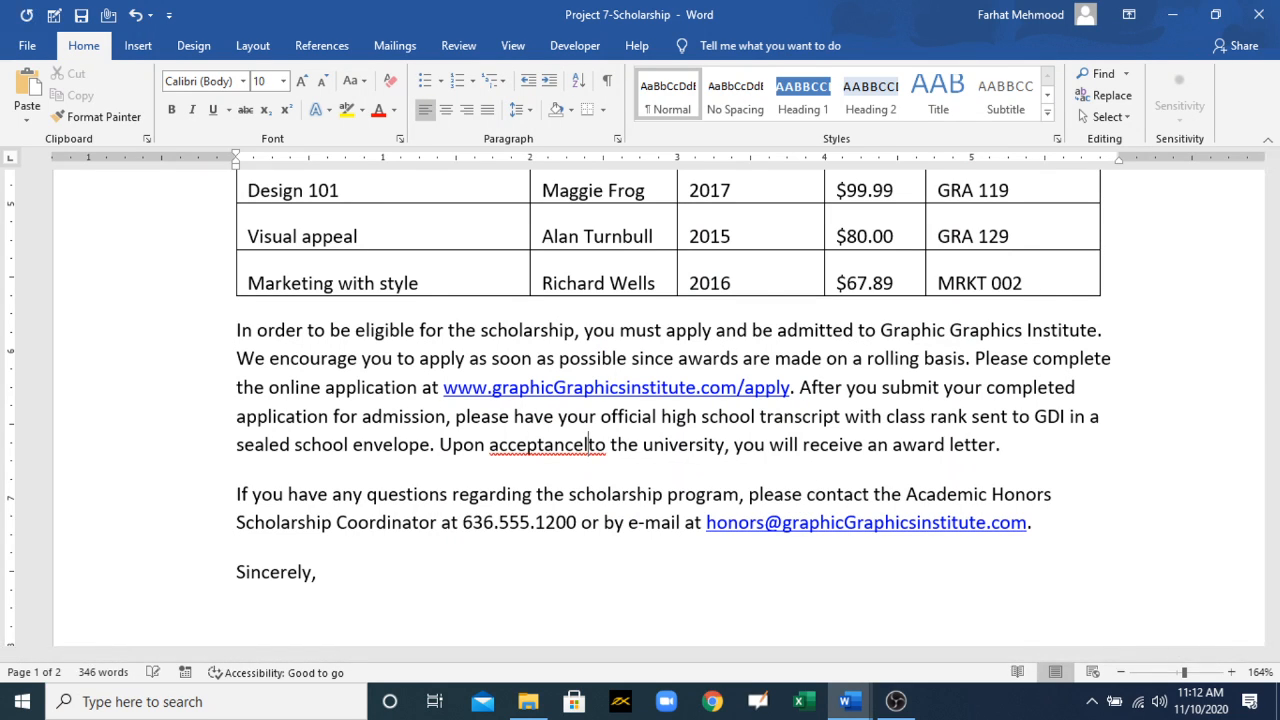
pyautogui.press('BackSpace')
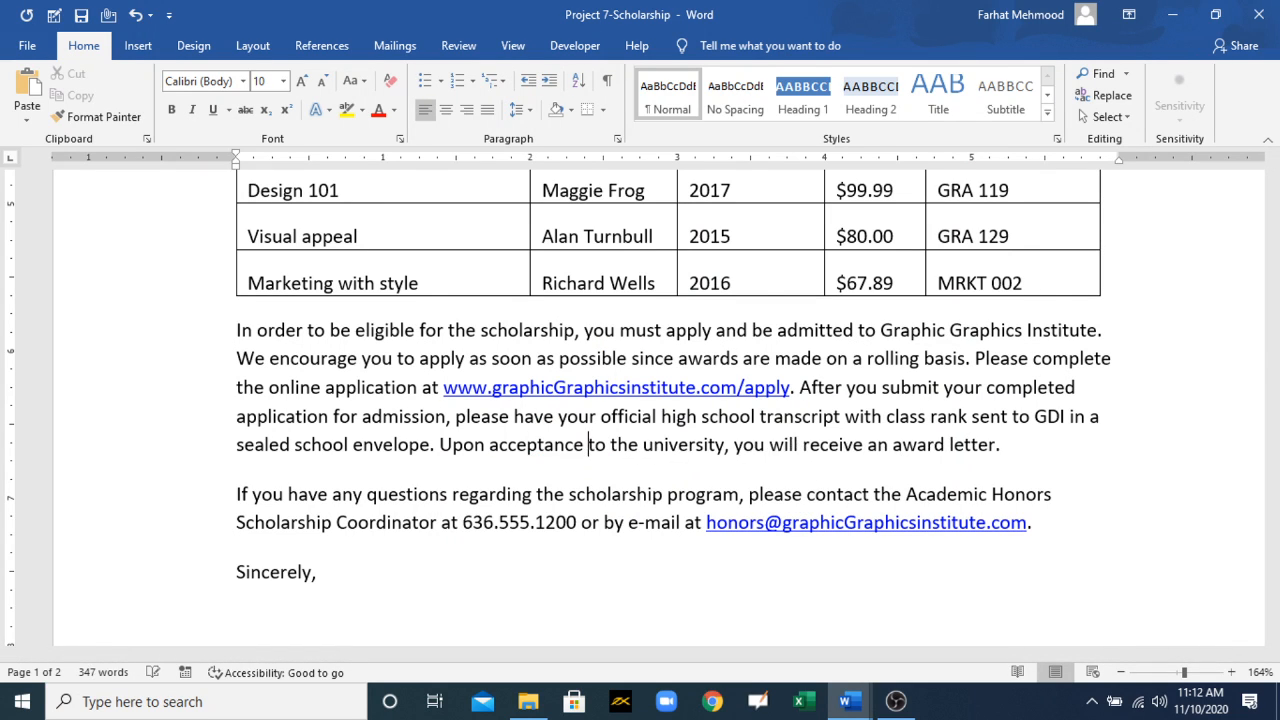
# Step: Misspell "scholarship" as "scholarshipu" in the first sentence below the table and correct it with the suggested spelling "scholarship"
pyautogui.click(576, 334)
pyautogui.write('u')
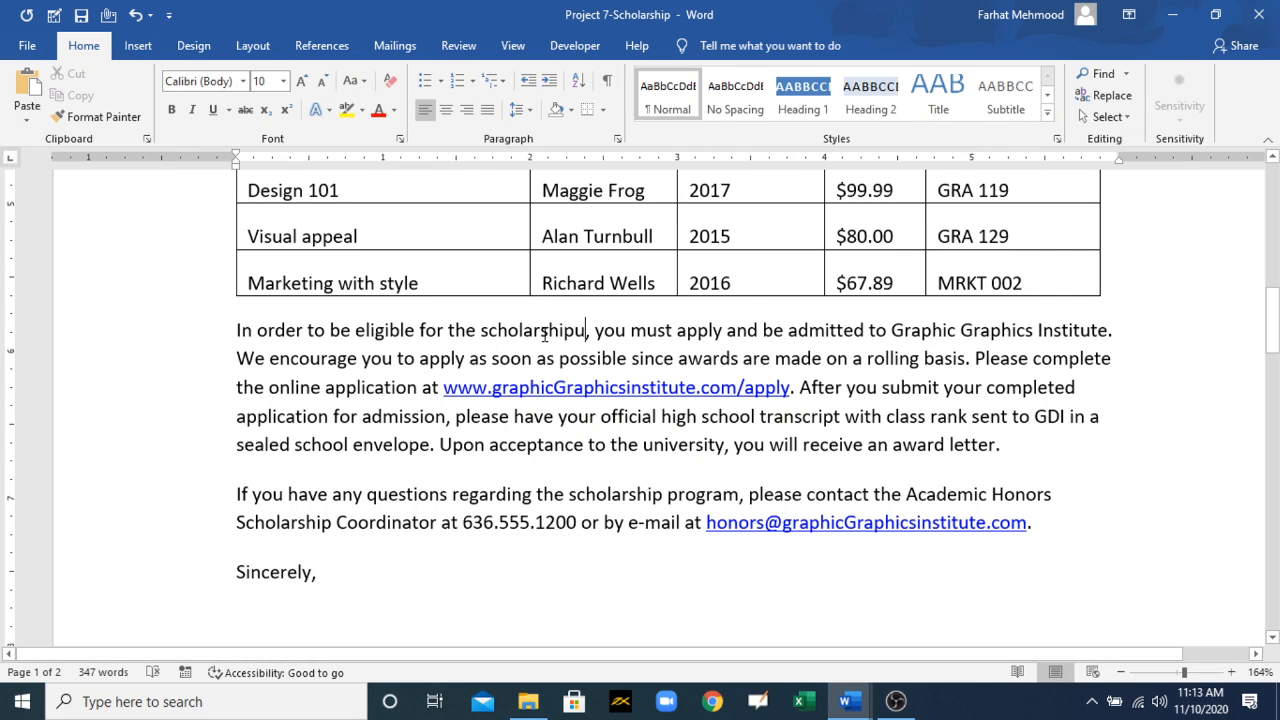
pyautogui.rightClick(542, 333)
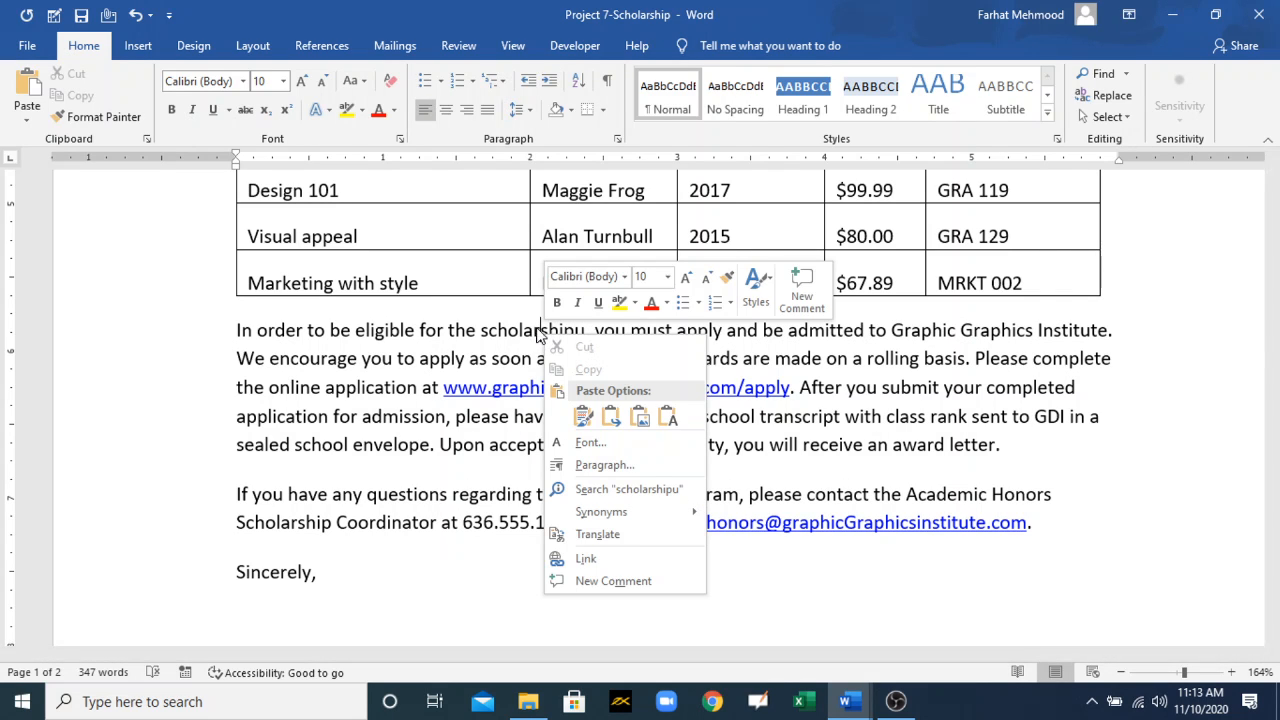
pyautogui.press('Escape')
pyautogui.rightClick(529, 326)
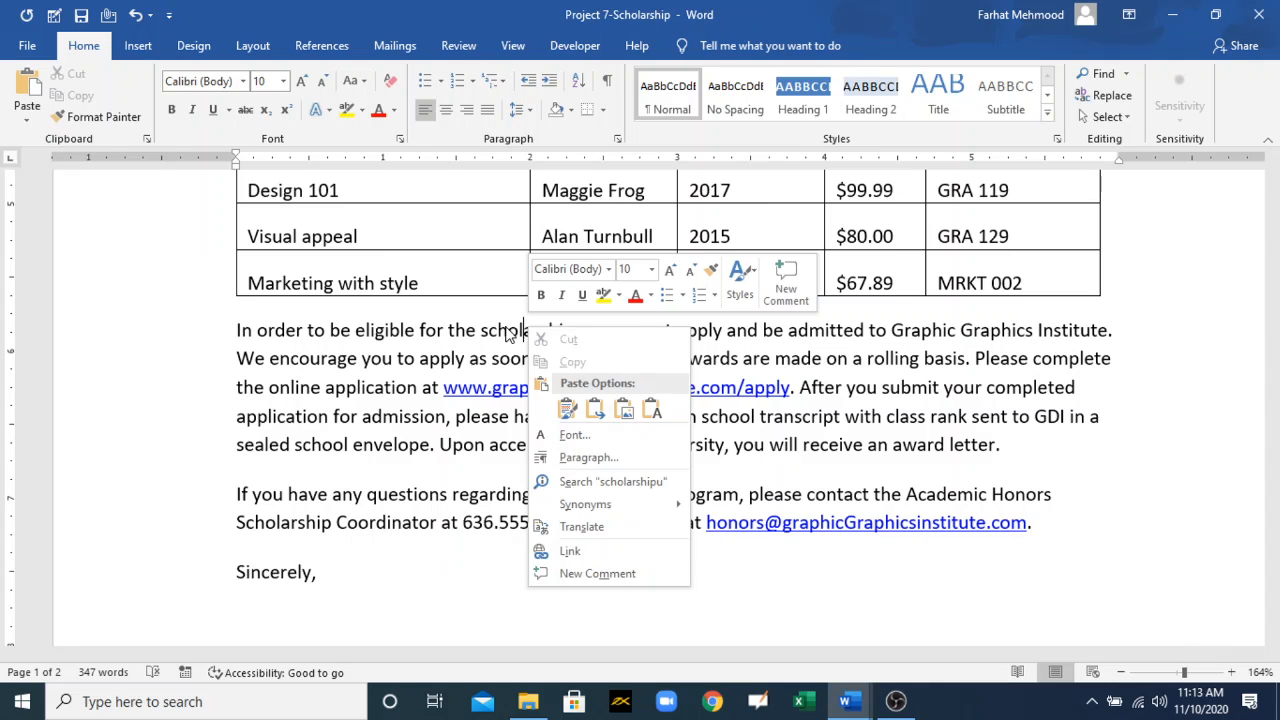
pyautogui.press('Escape')
pyautogui.moveTo(482, 330); pyautogui.dragTo(588, 333)
pyautogui.rightClick(587, 333)
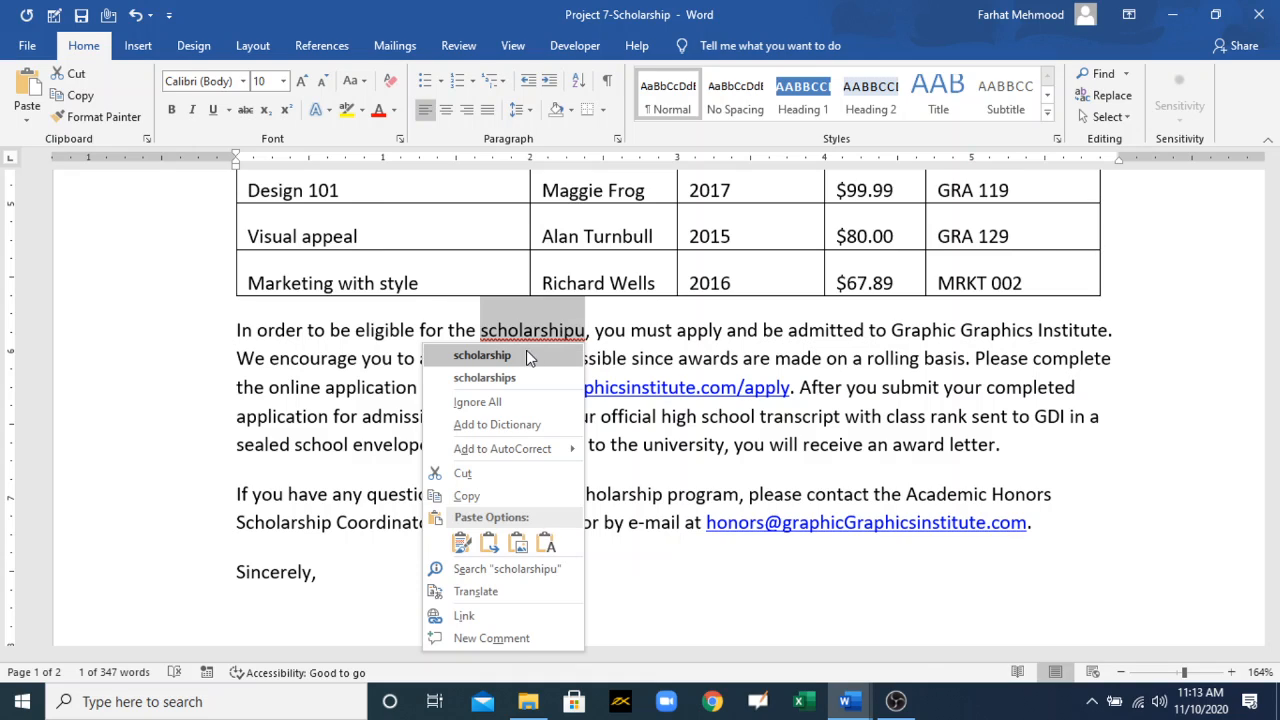
pyautogui.click(517, 355)
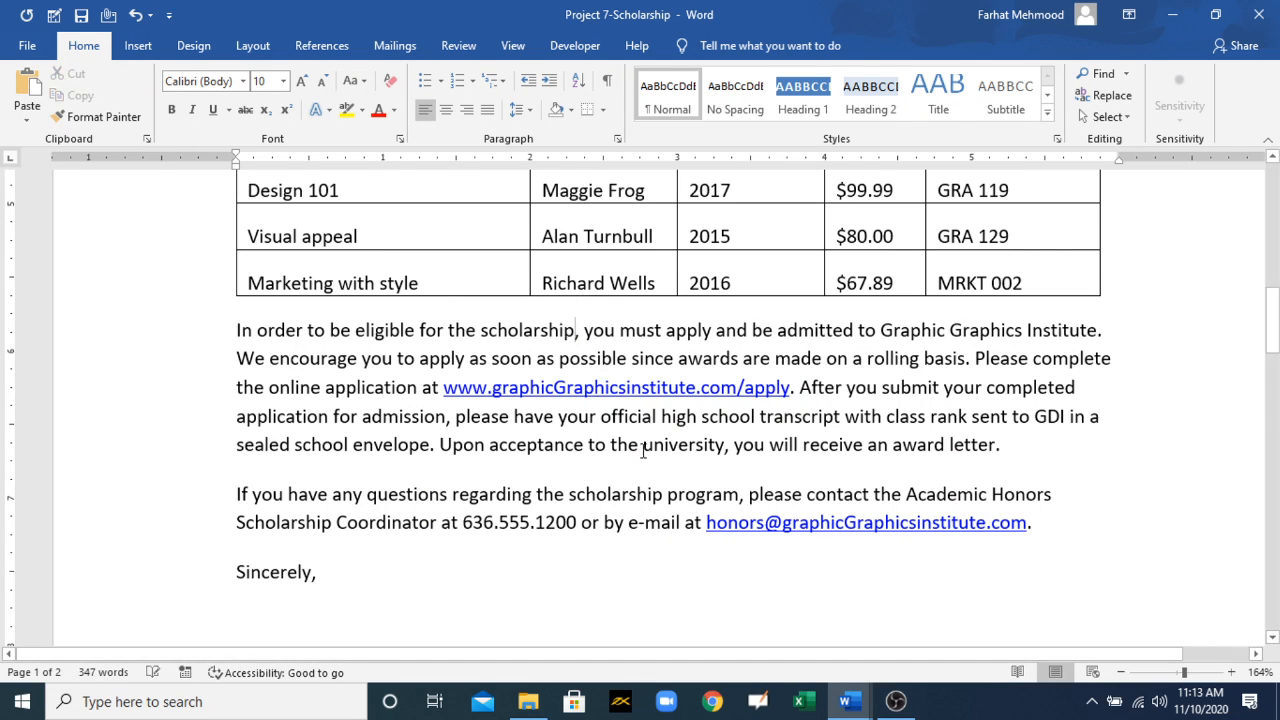
# Step: Misspell "acceptance" as "acceptancel" in the paragraph below the table, apply the suggested spelling "acceptance", and undo that correction
pyautogui.click(583, 448)
pyautogui.write('l')
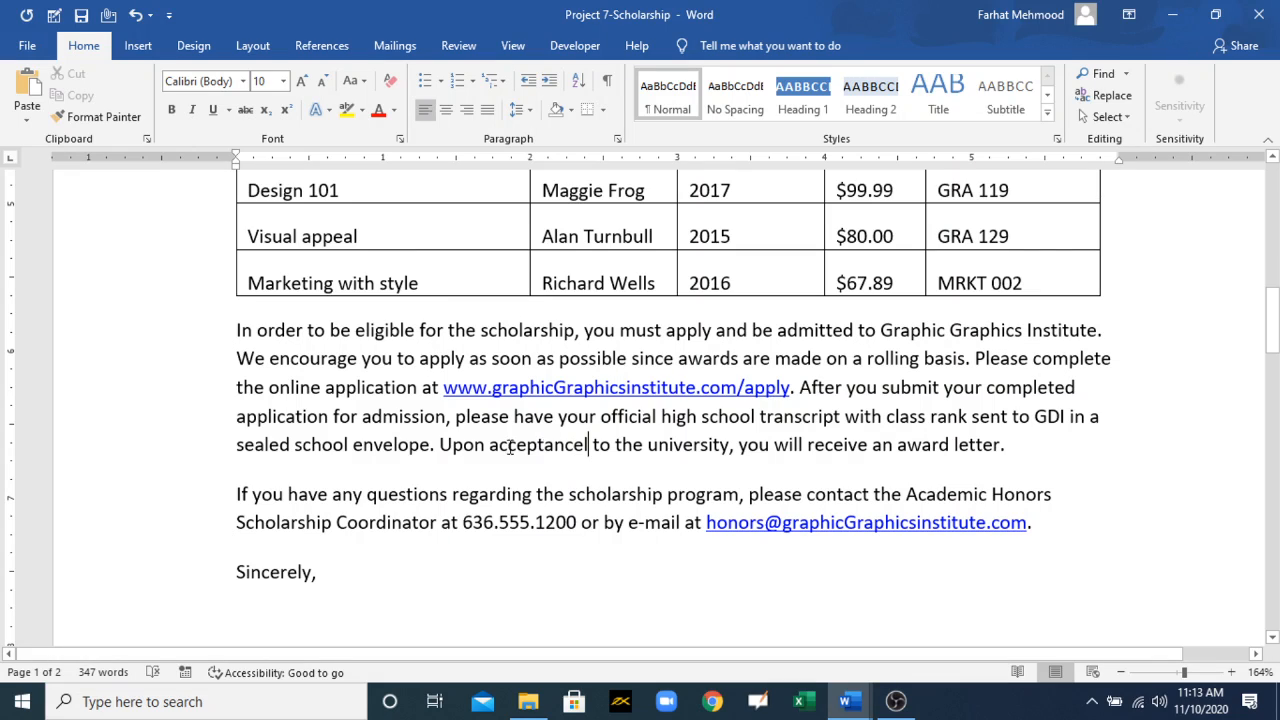
pyautogui.moveTo(500, 447); pyautogui.dragTo(566, 452)
pyautogui.click(529, 447)
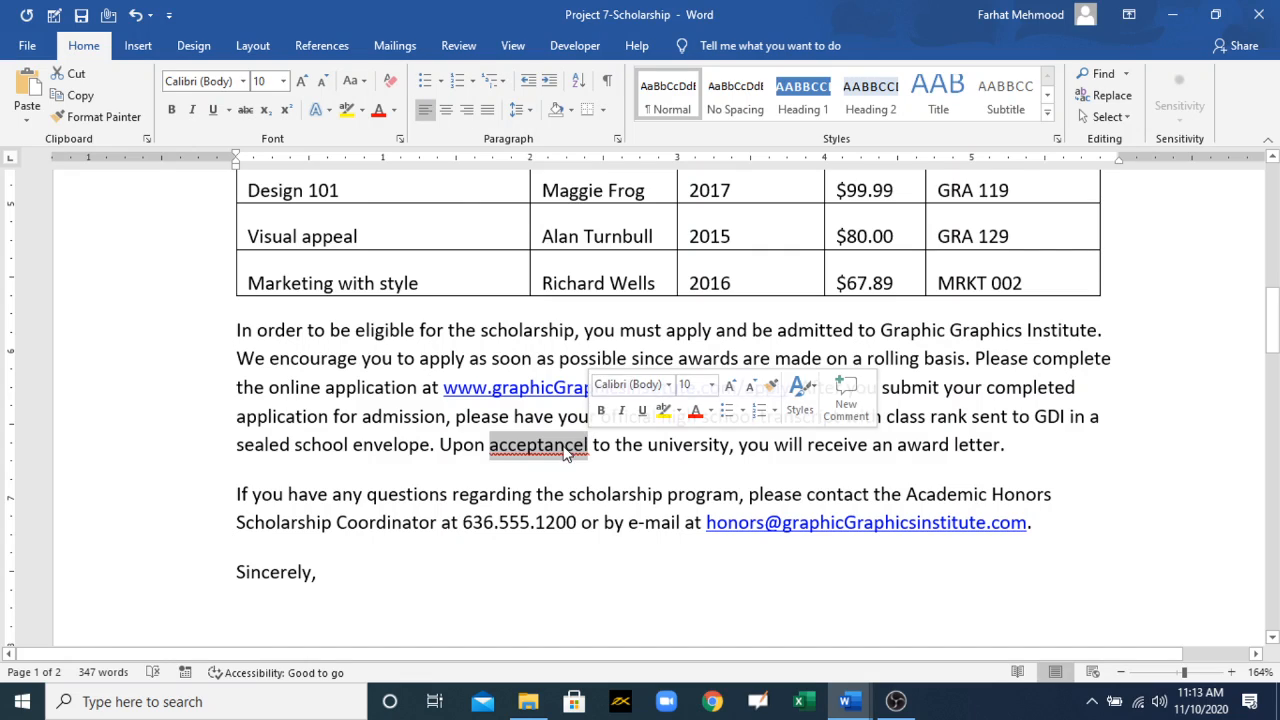
pyautogui.rightClick(566, 452)
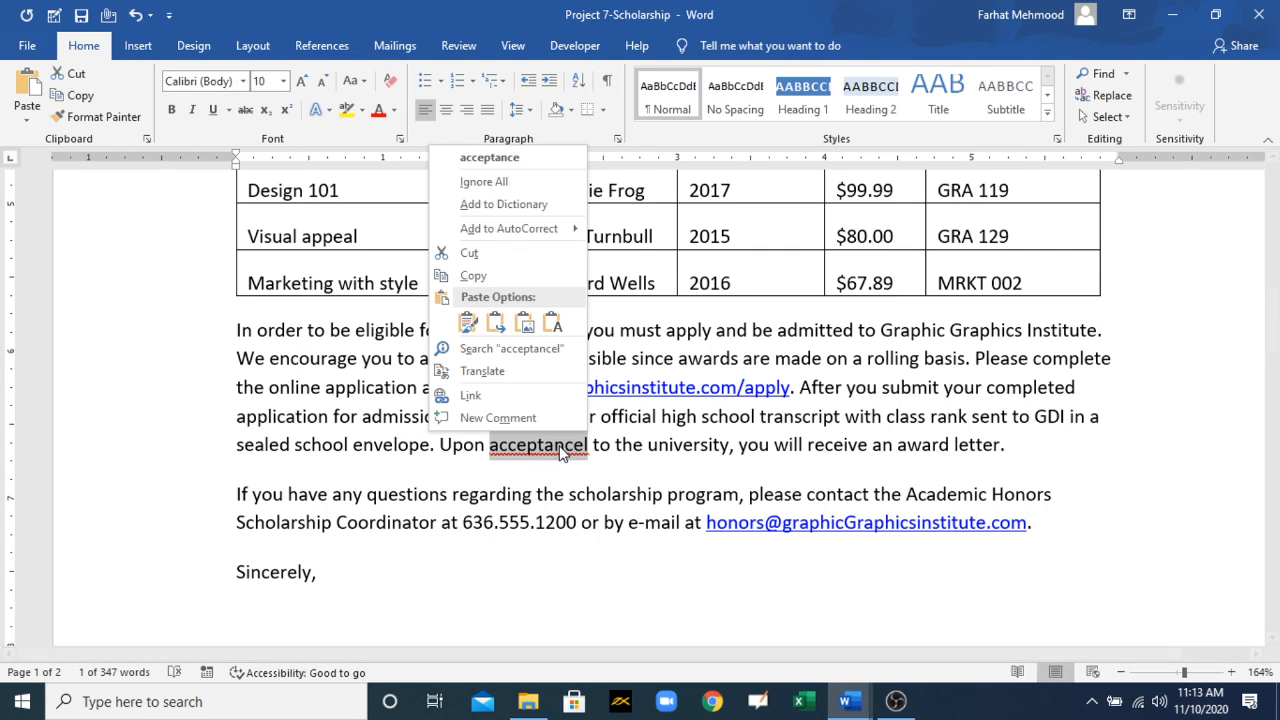
pyautogui.click(513, 162)
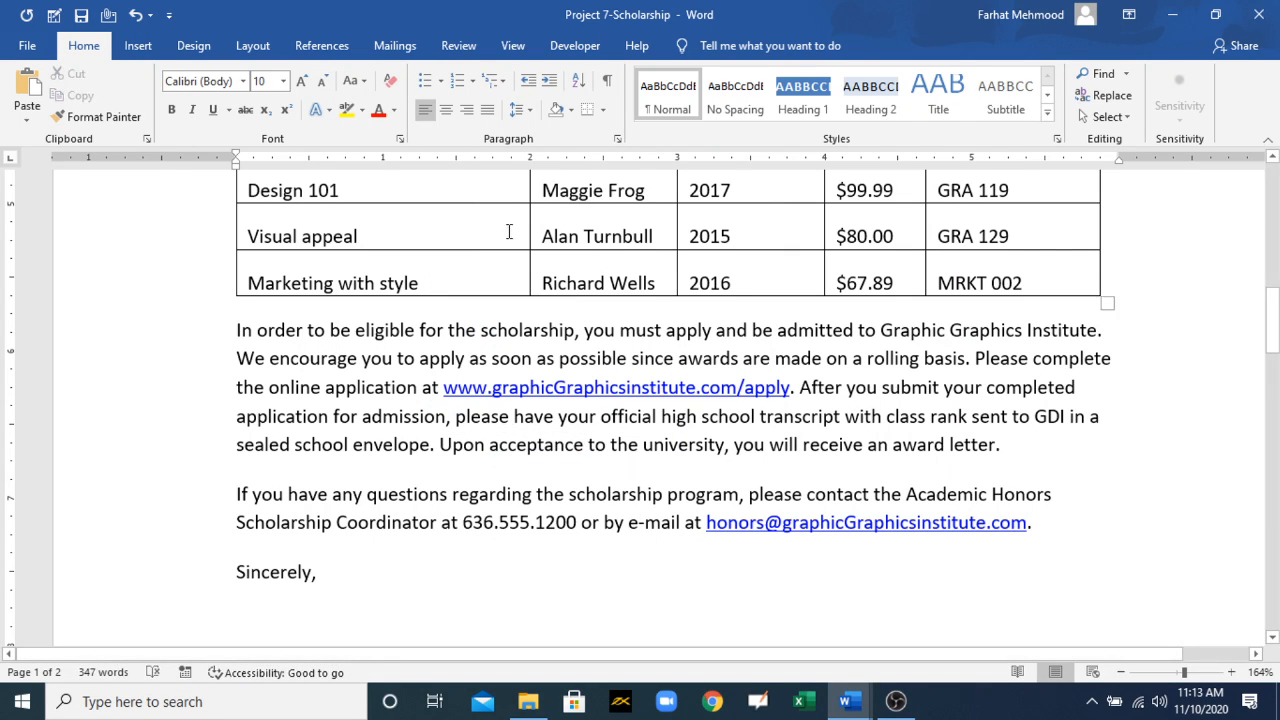
pyautogui.hotkey('ctrl', 'z')
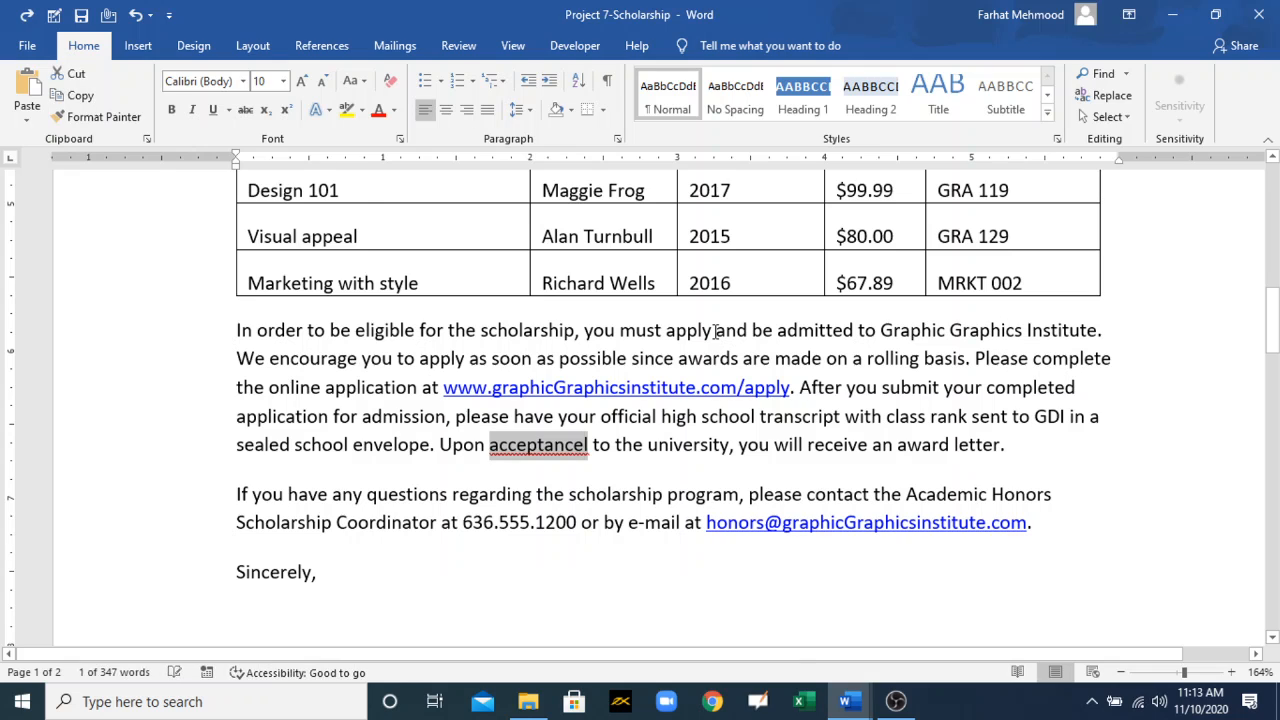
# Step: Review the "Insert special characters" bullet in the MOS 77-725 Training document and return to Project 7-Scholarship
pyautogui.click(866, 706)
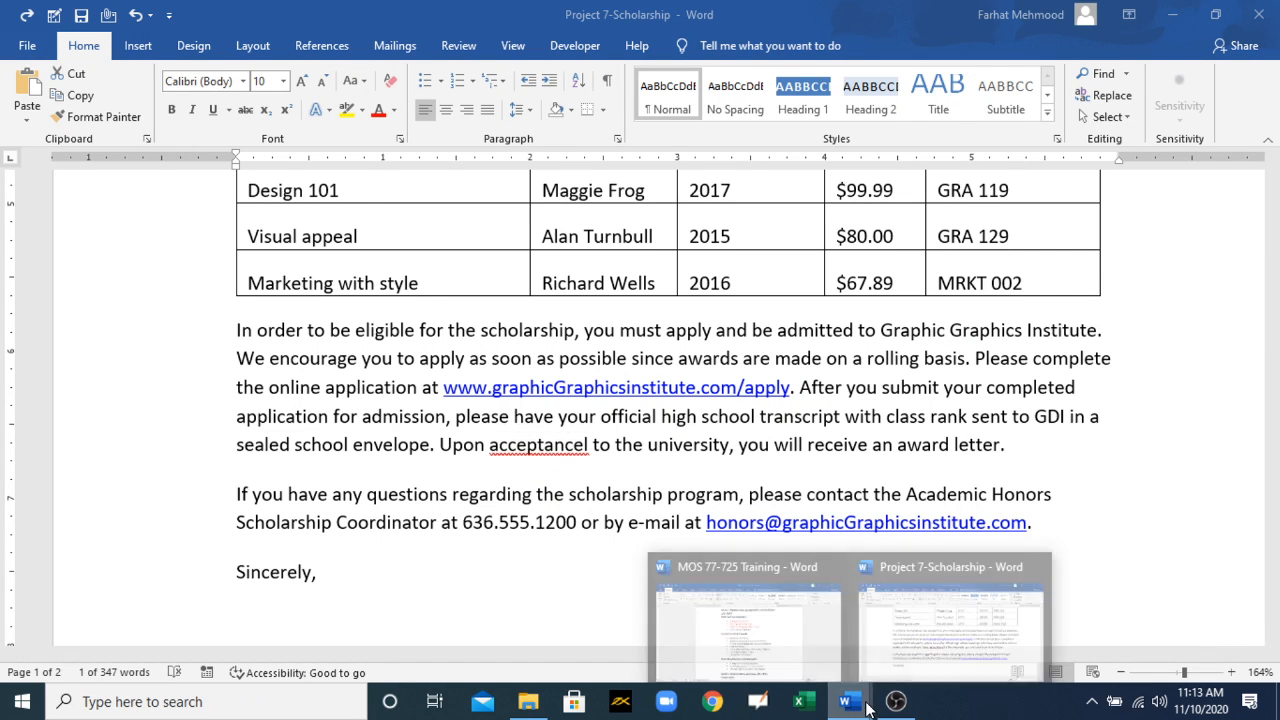
pyautogui.click(745, 620)
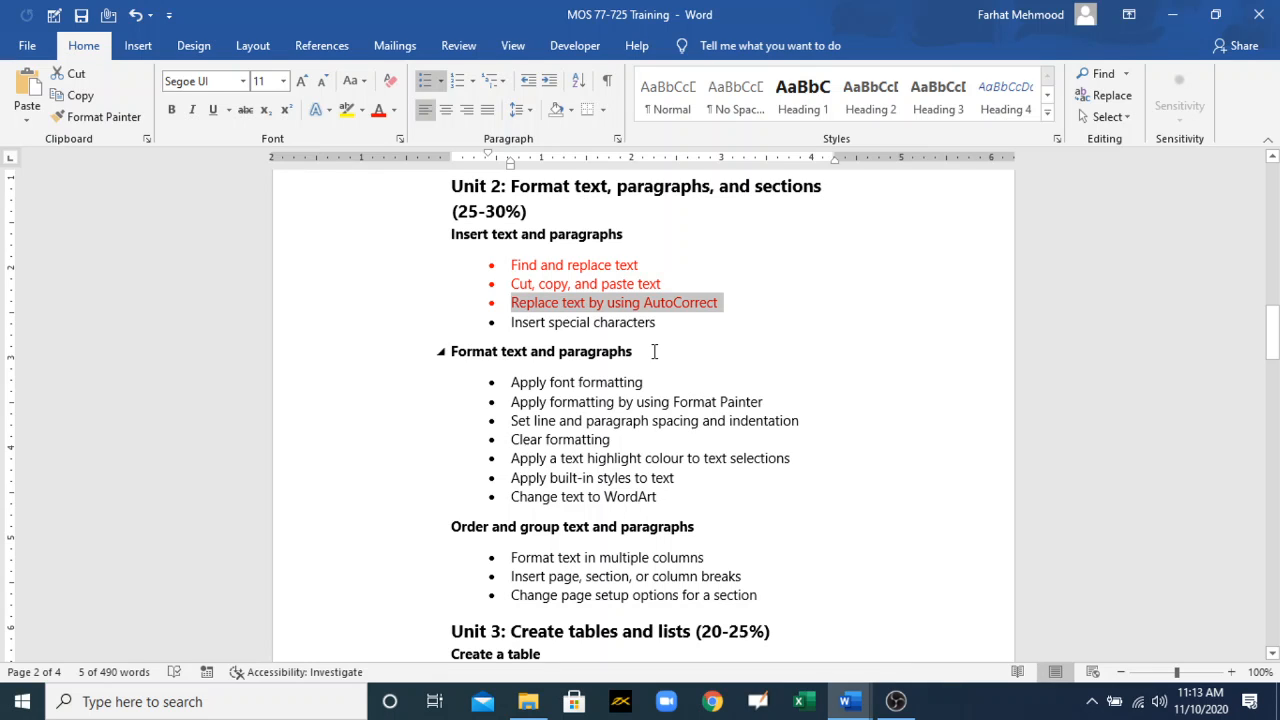
pyautogui.moveTo(656, 323); pyautogui.dragTo(535, 330)
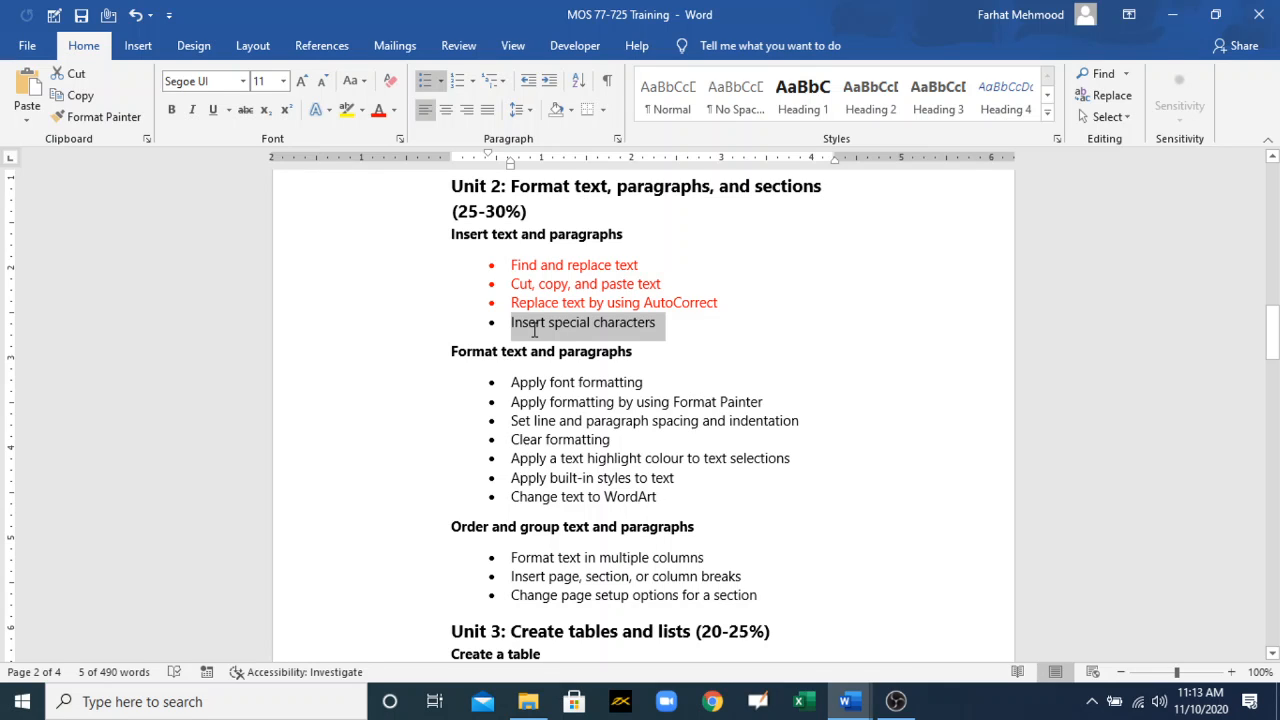
pyautogui.moveTo(535, 330); pyautogui.dragTo(535, 335)
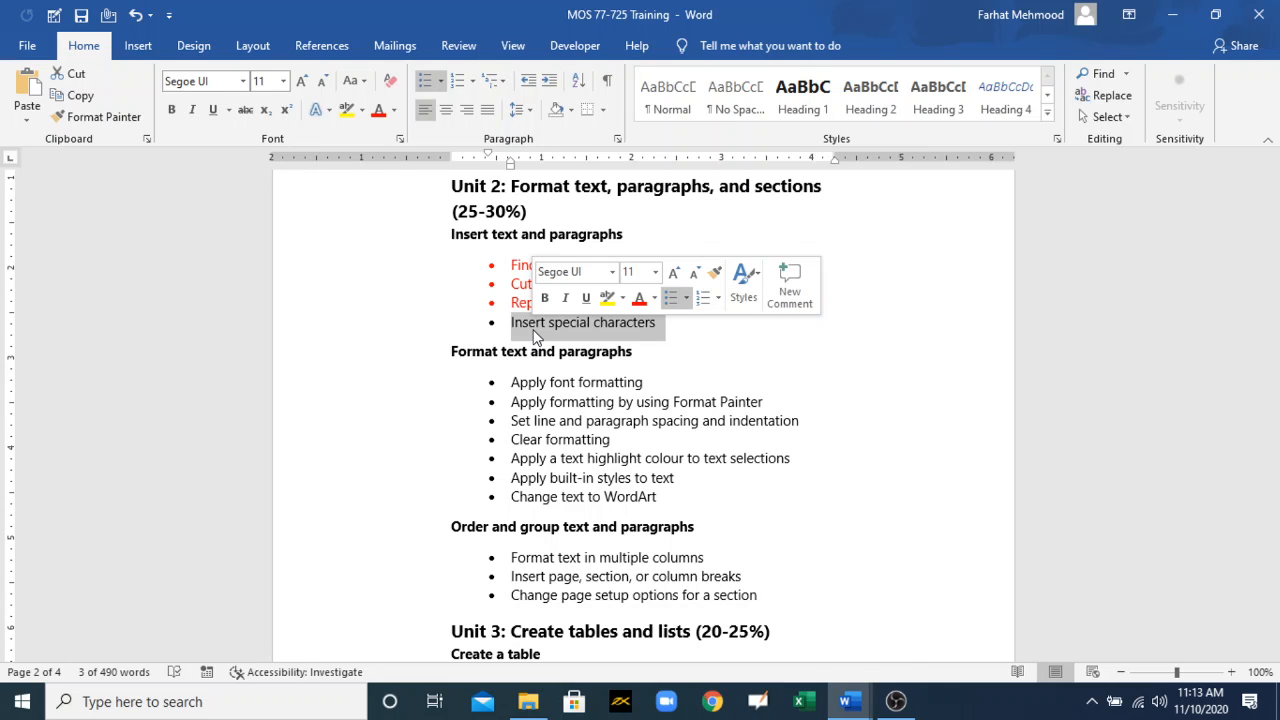
pyautogui.click(755, 570)
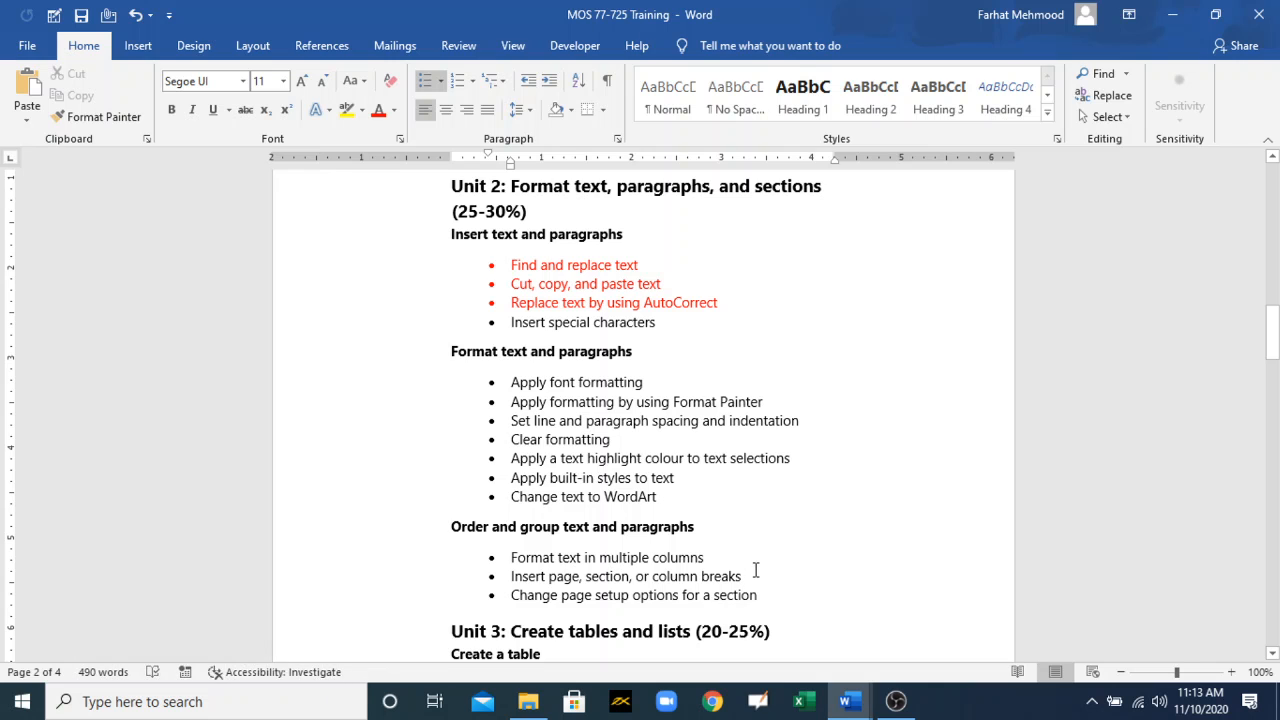
pyautogui.moveTo(848, 700)
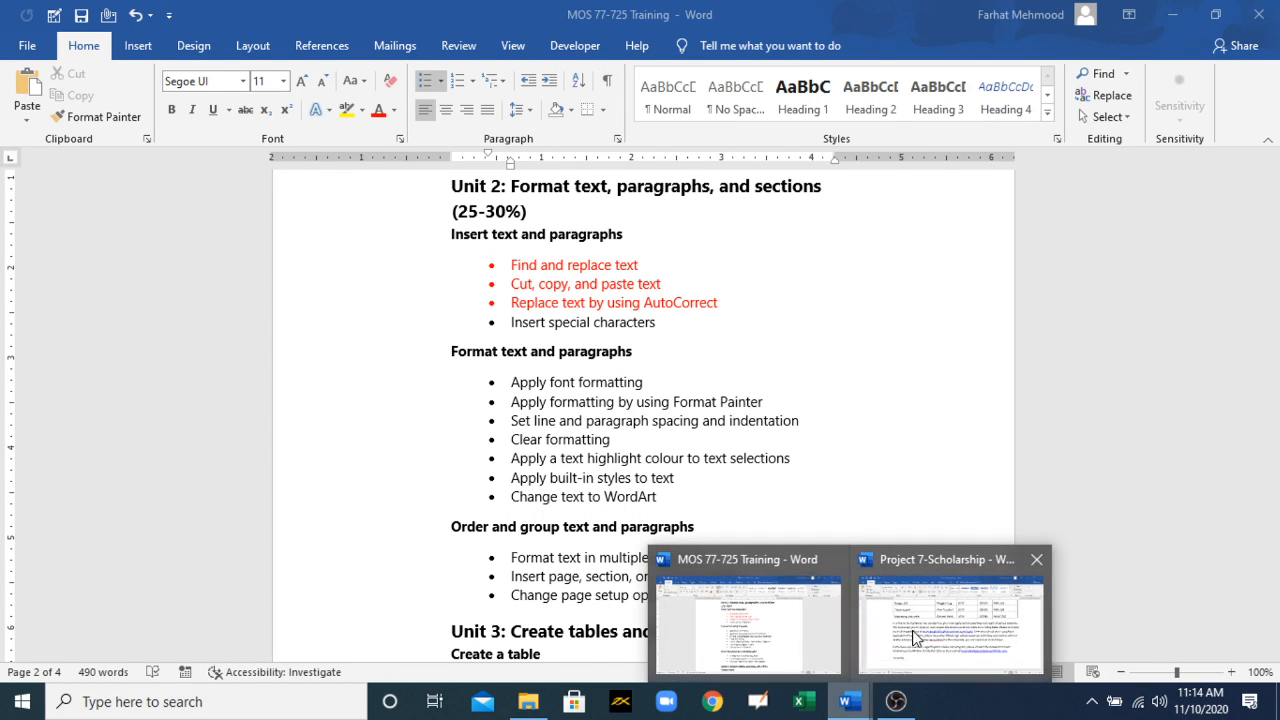
pyautogui.click(938, 650)
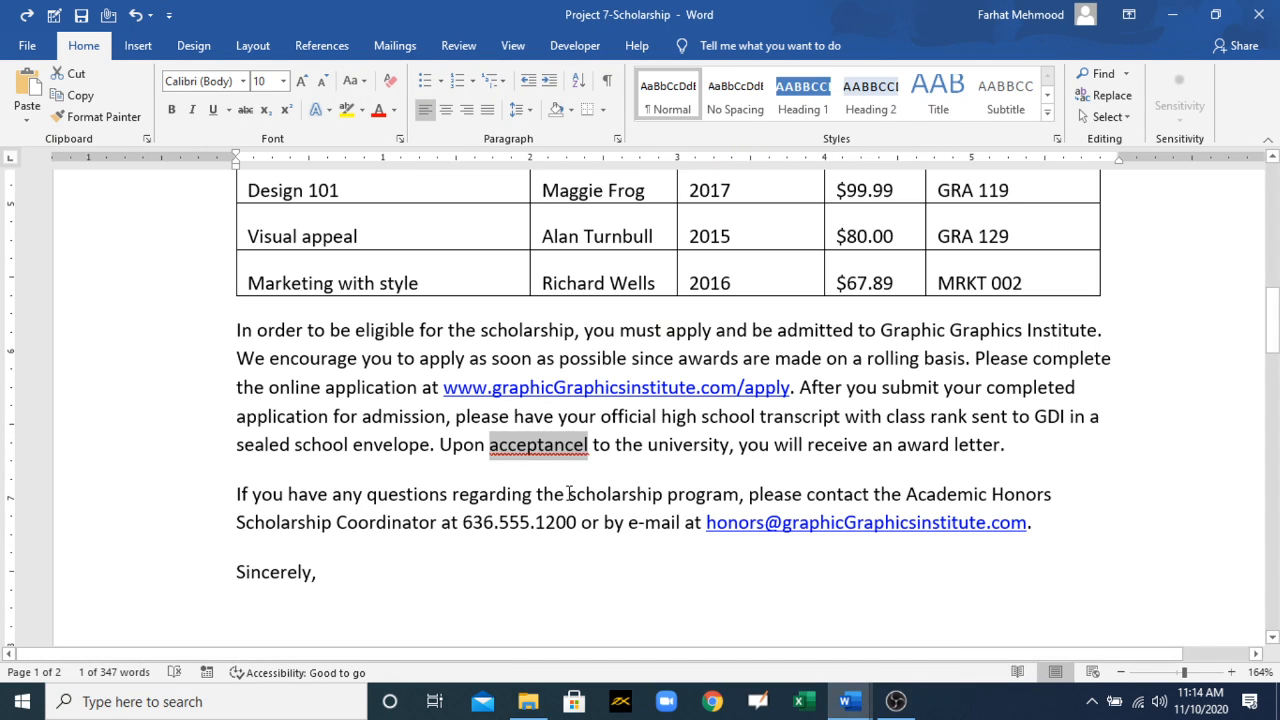
# Step: Highlight the letter's opening text from "Congratulations" through "starting fall 20XX" in yellow
pyautogui.moveTo(1272, 320); pyautogui.dragTo(1250, 200)
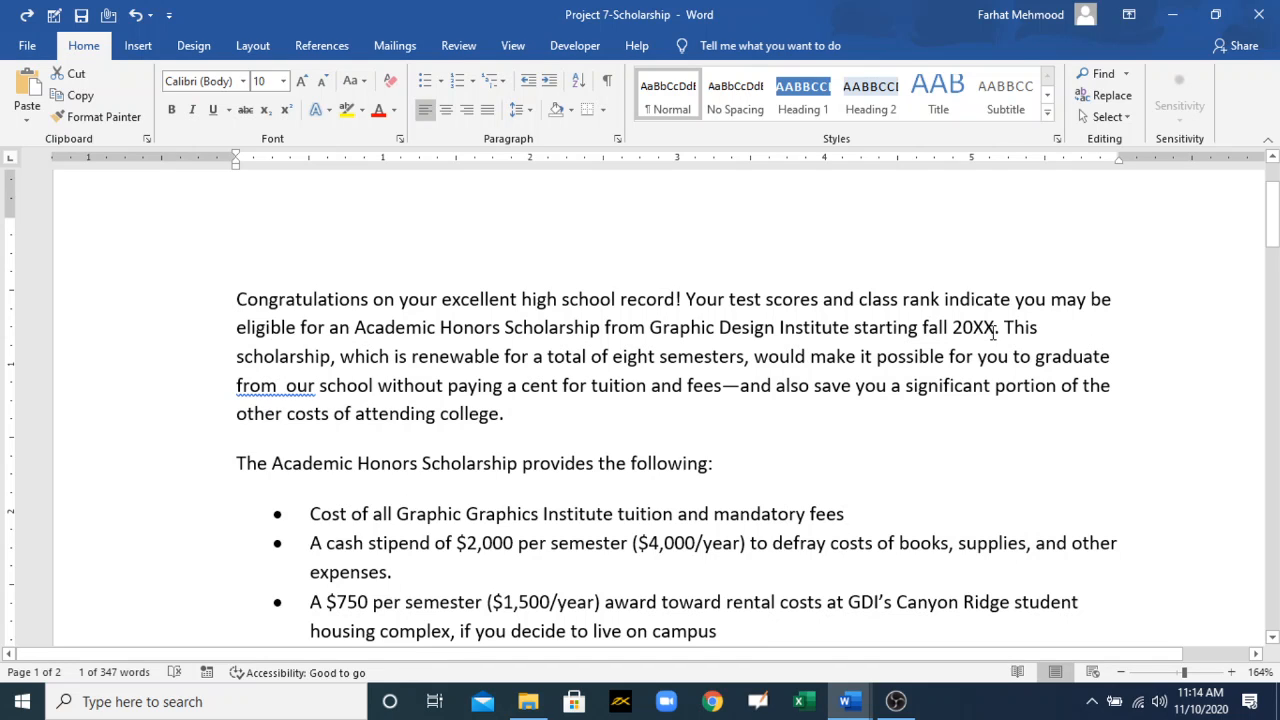
pyautogui.moveTo(994, 330); pyautogui.dragTo(286, 297)
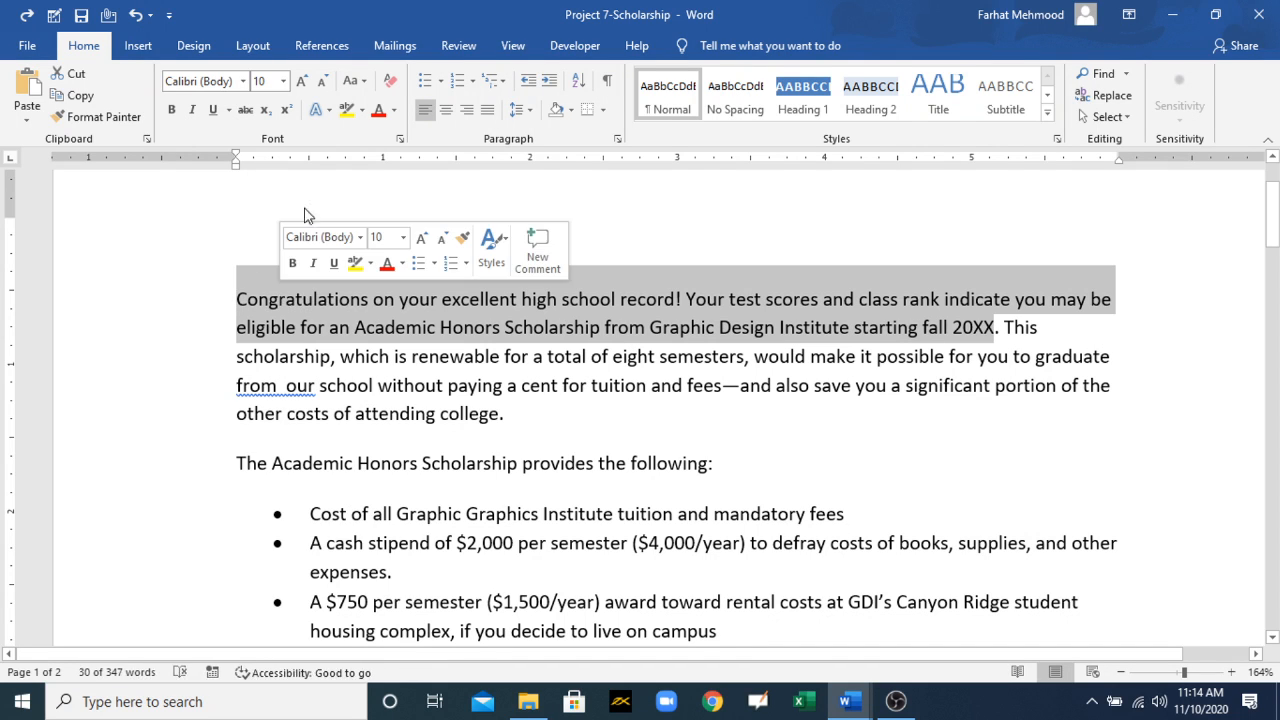
pyautogui.click(345, 115)
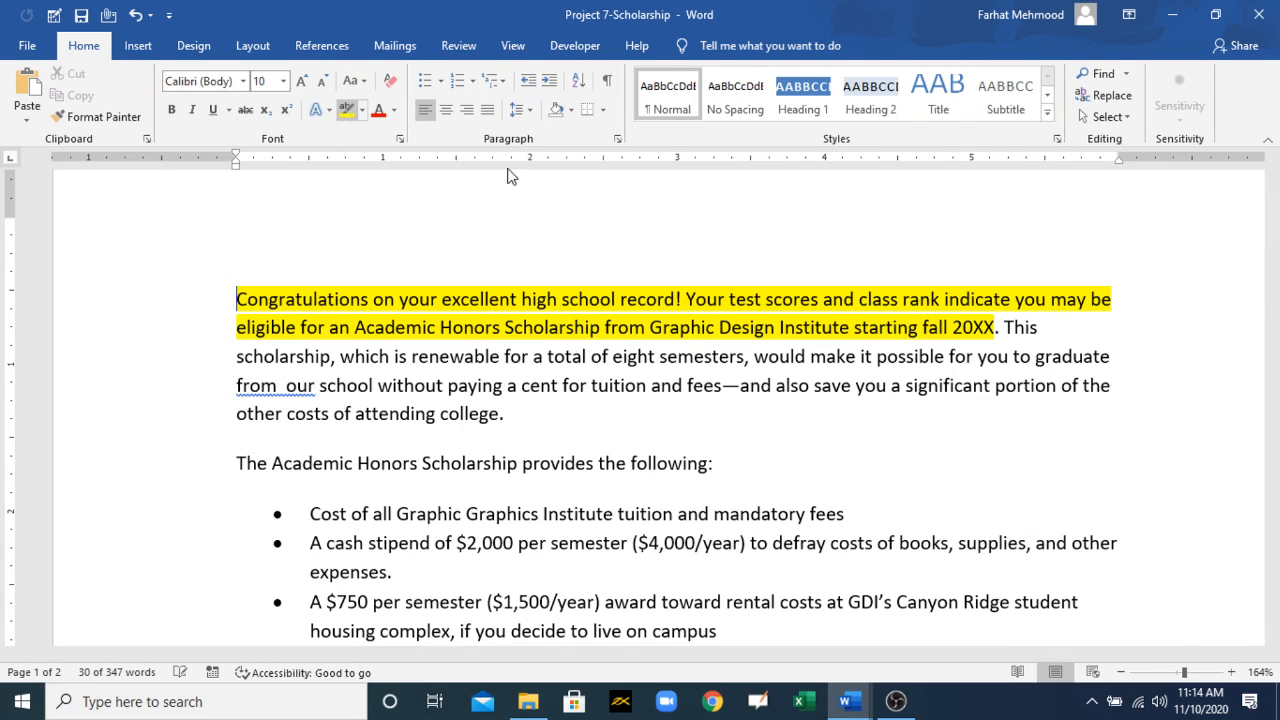
# Step: Insert a copyright symbol (©) directly after "20XX" in the opening paragraph
pyautogui.click(997, 328)
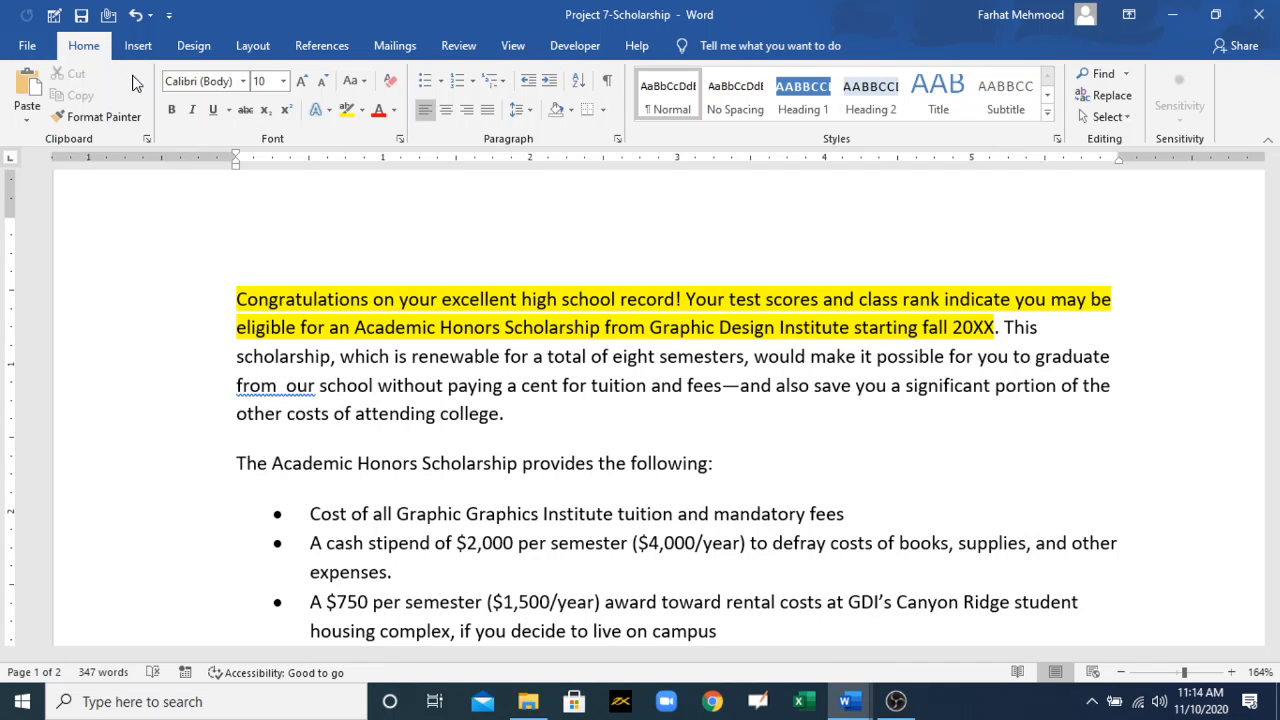
pyautogui.click(137, 47)
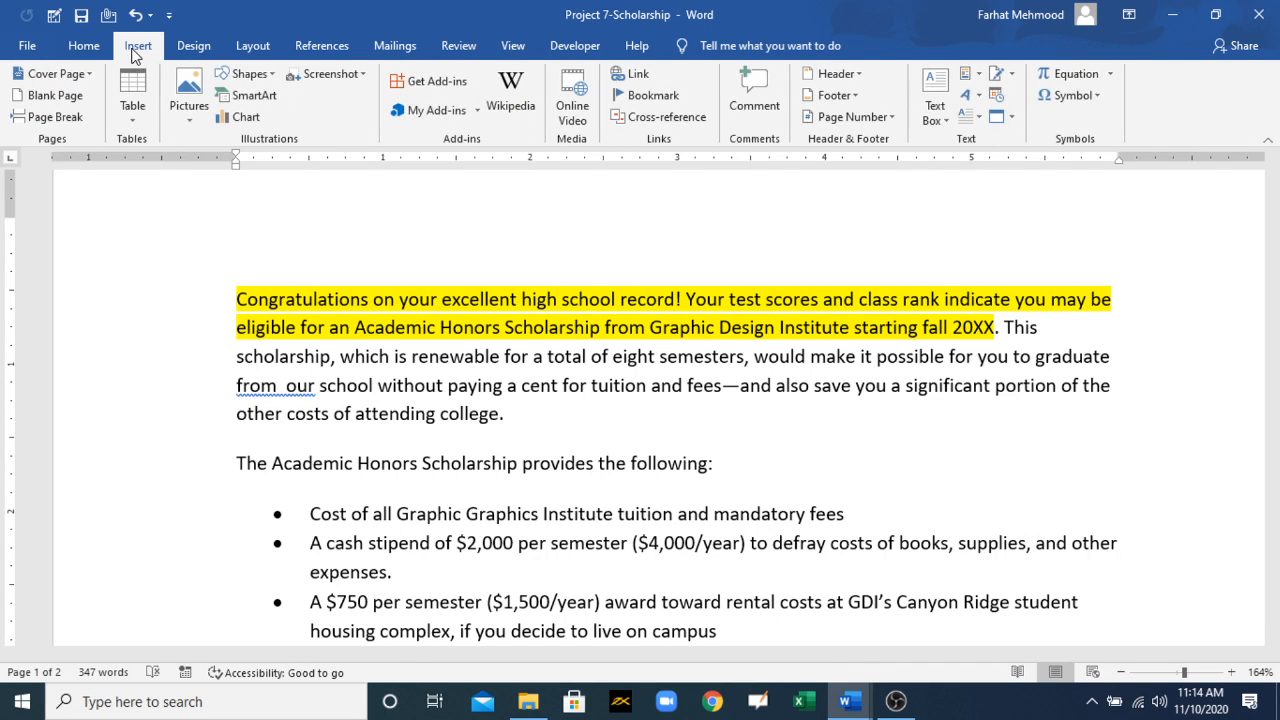
pyautogui.click(1088, 97)
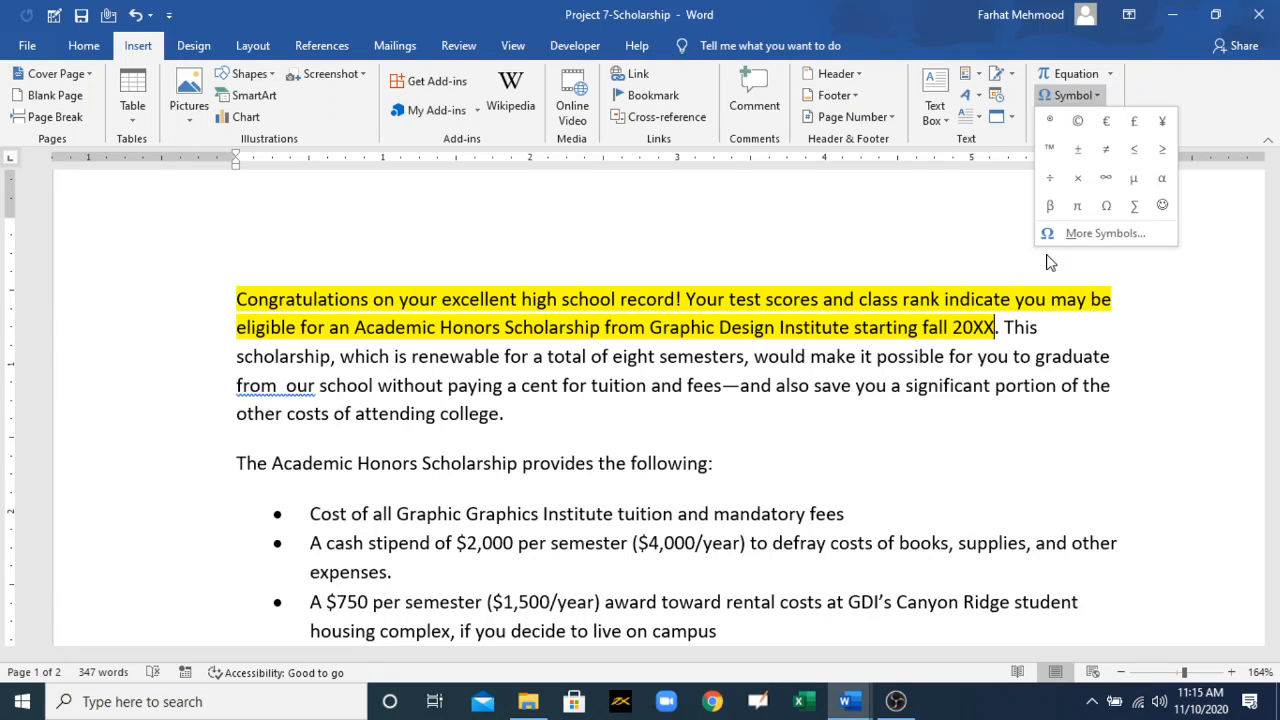
pyautogui.click(1075, 123)
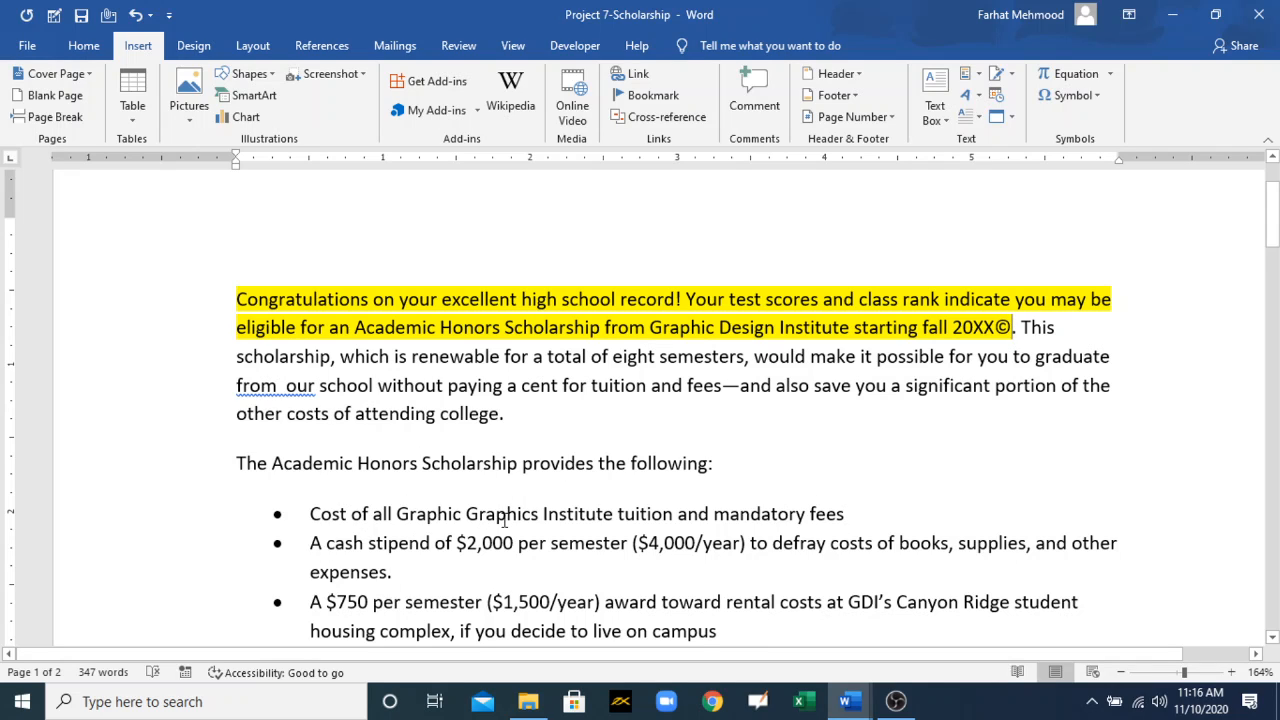
# Step: Insert a registered sign (®) after "mandatory fees" at the end of the first bullet and save the document
pyautogui.moveTo(330, 512); pyautogui.dragTo(822, 511)
pyautogui.click(850, 520)
pyautogui.click(1066, 93)
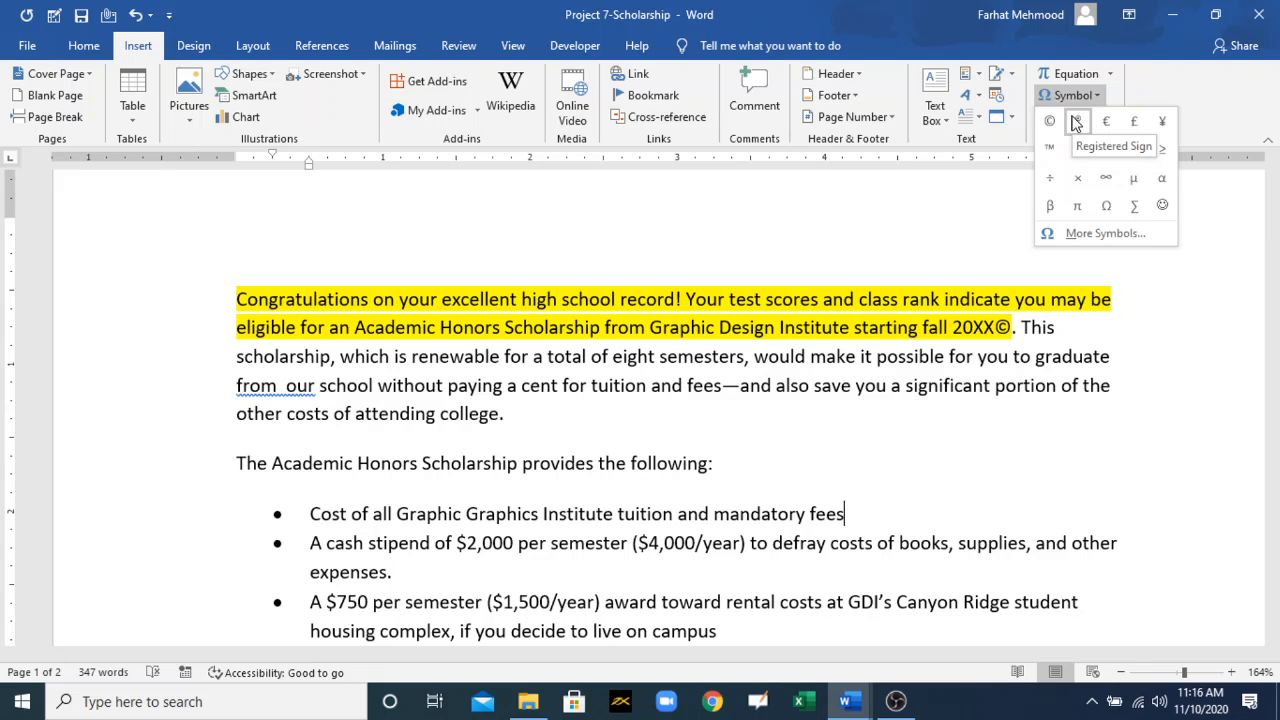
pyautogui.click(1075, 122)
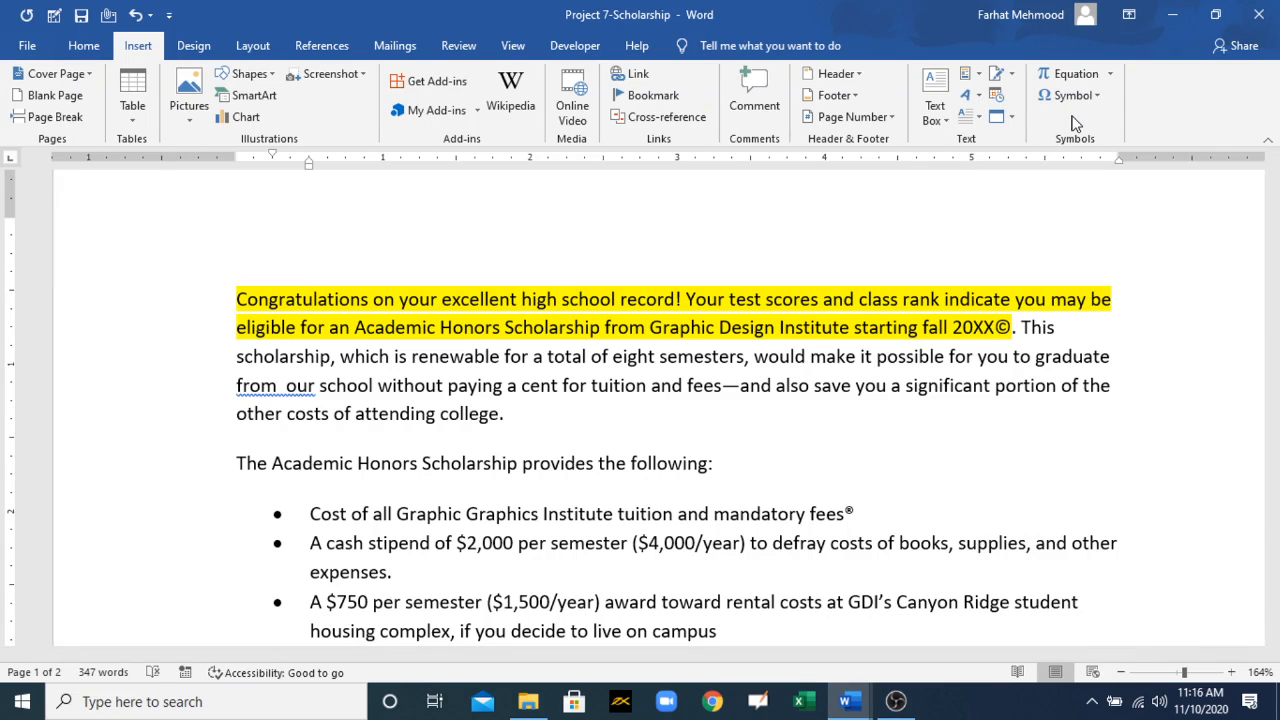
pyautogui.hotkey('ctrl', 's')
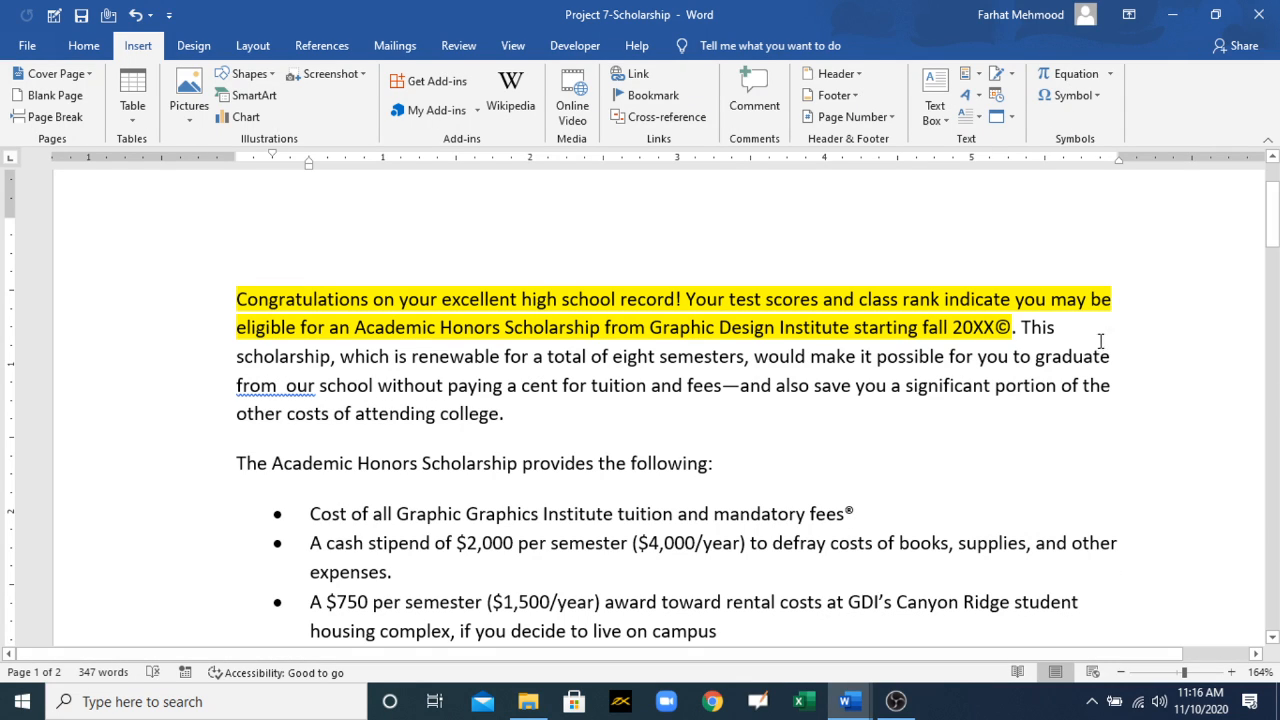
# Step: Switch to the MOS 77-725 Training document and colour its "Insert special characters" bullet red
pyautogui.moveTo(848, 701)
pyautogui.click(745, 612)
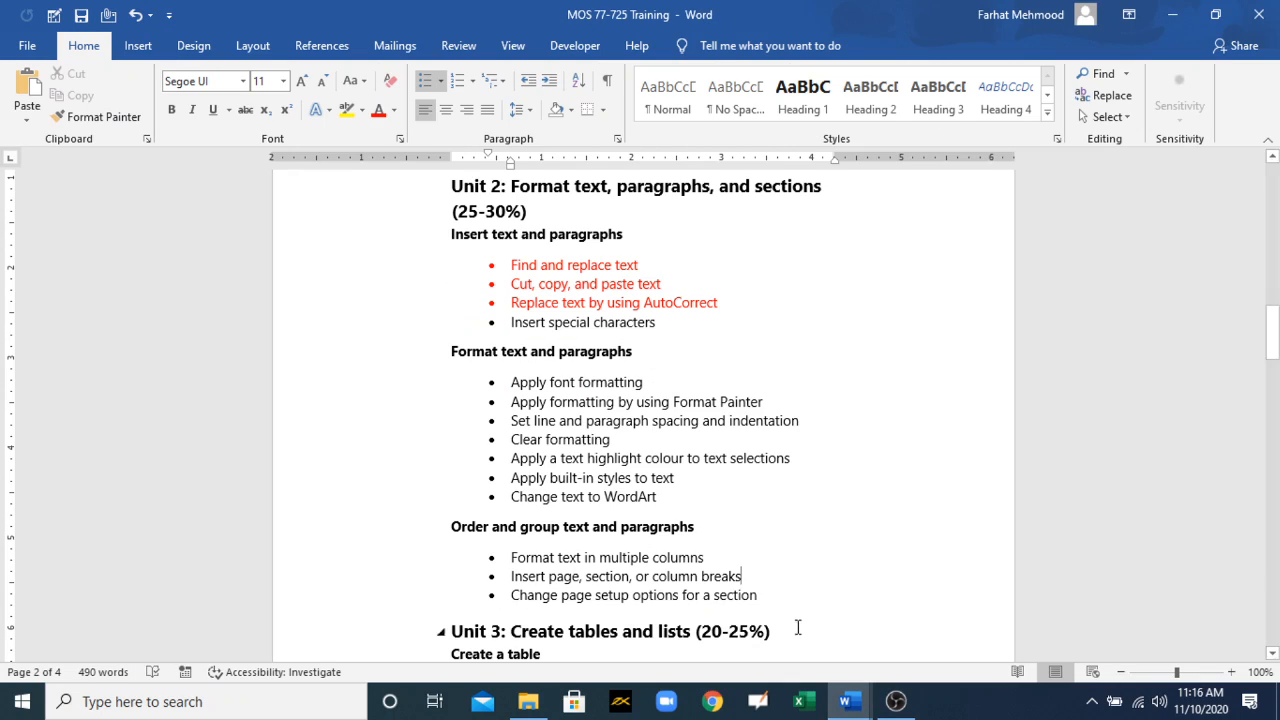
pyautogui.moveTo(655, 322); pyautogui.dragTo(508, 322)
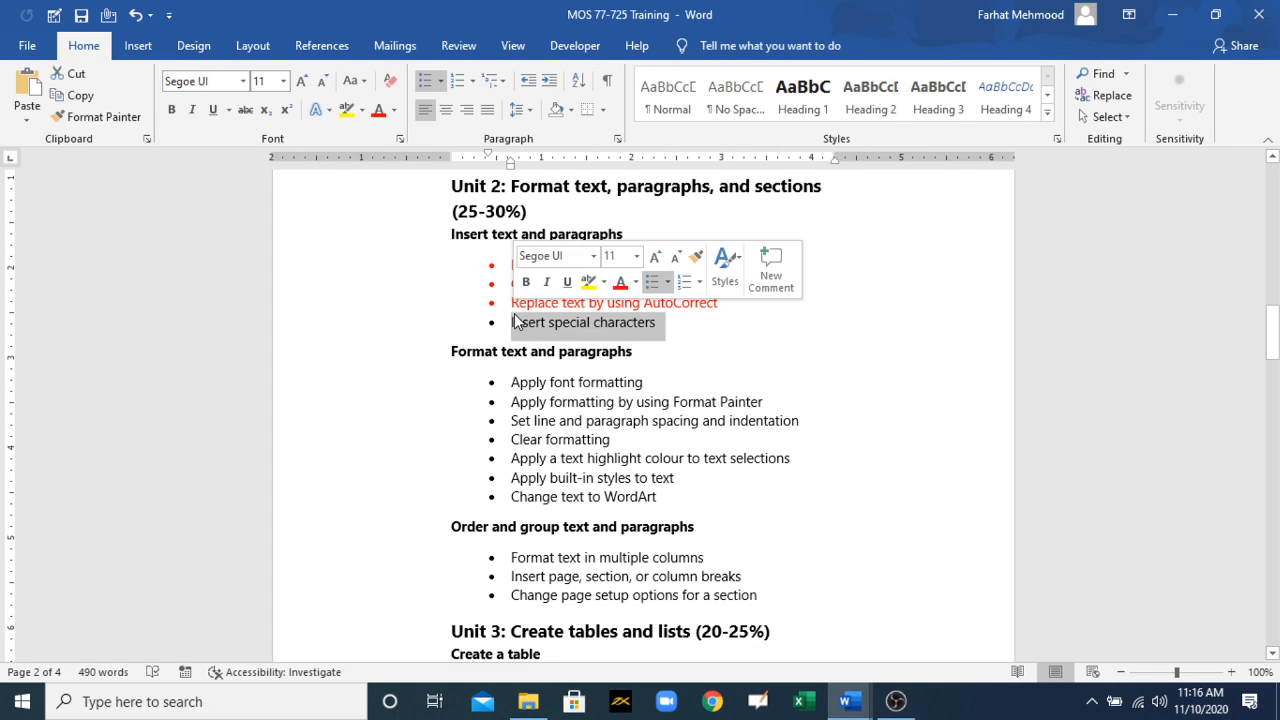
pyautogui.click(378, 110)
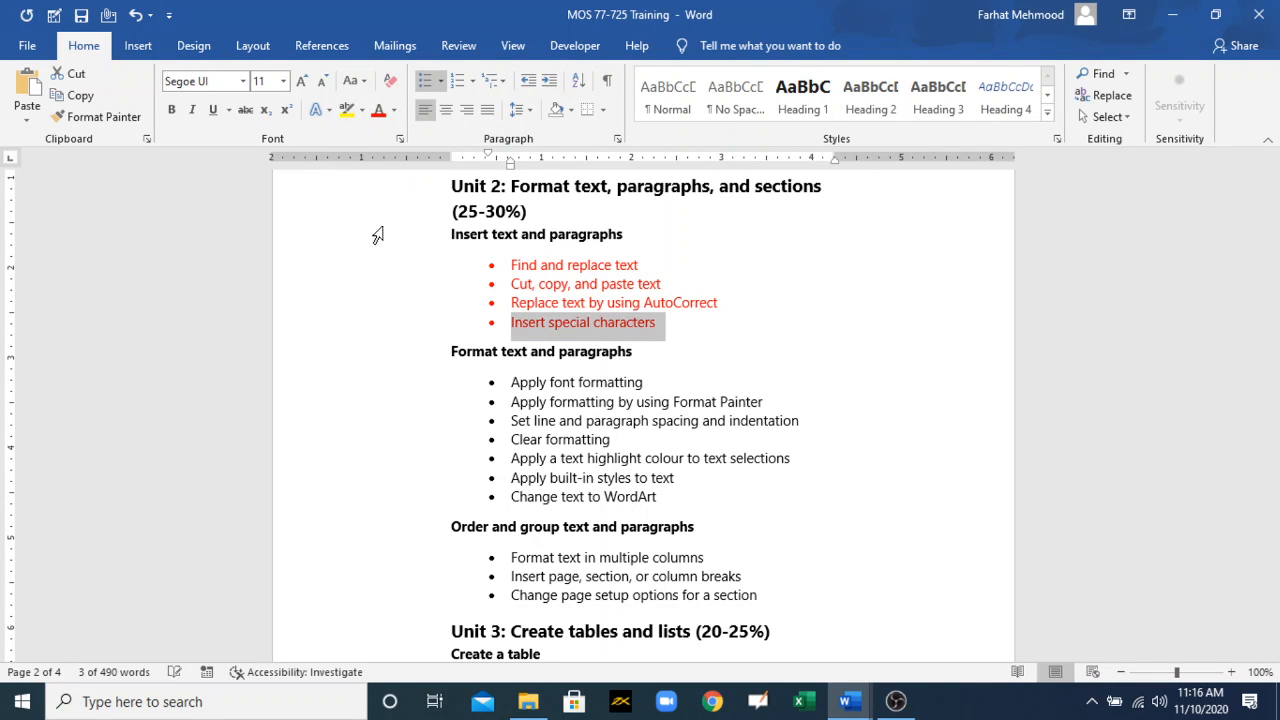
# Step: Colour the "Apply font formatting" text red in the training document and return to Project 7-Scholarship with the font formatting tools displayed
pyautogui.click(654, 385)
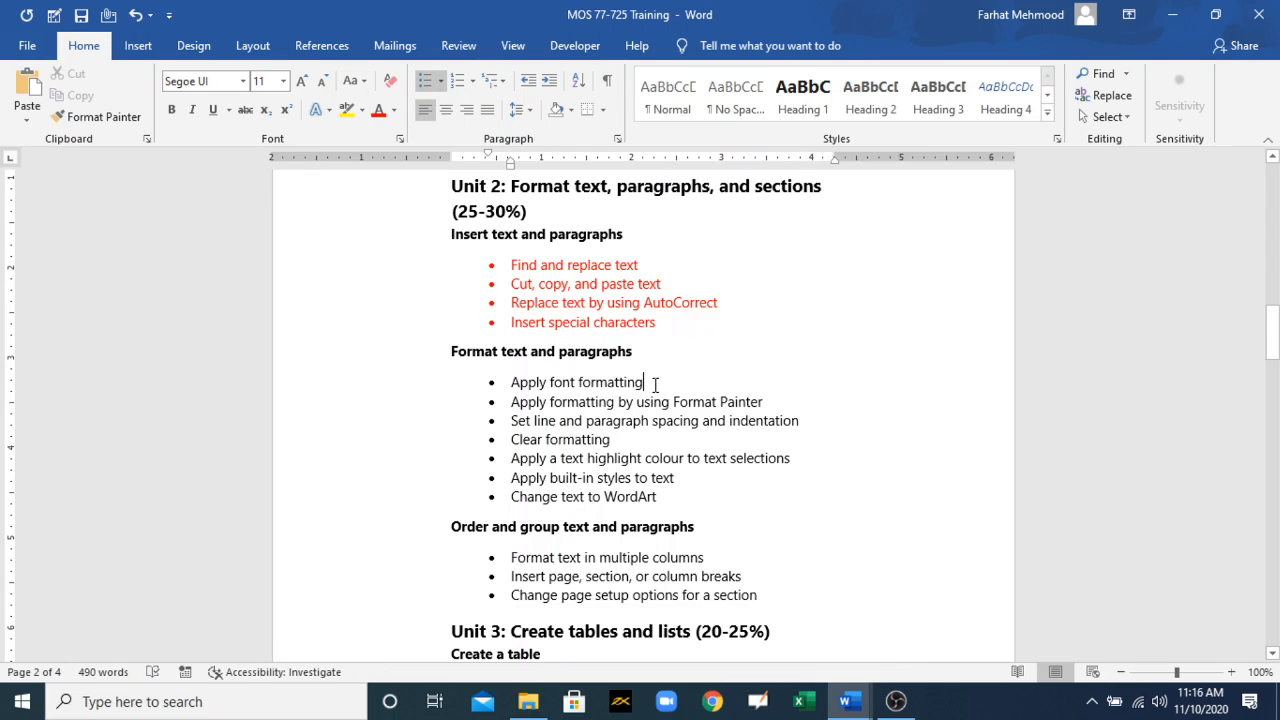
pyautogui.keyDown('shift'); pyautogui.click(511, 385); pyautogui.keyUp('shift')
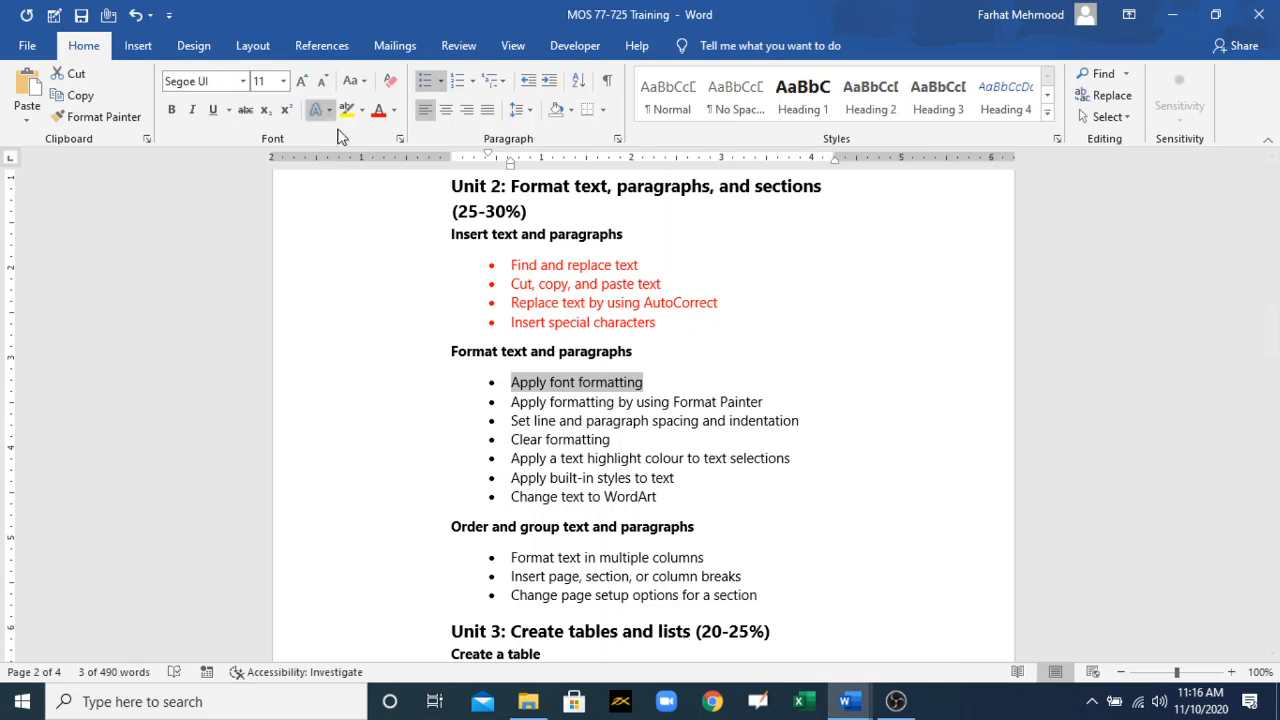
pyautogui.click(379, 114)
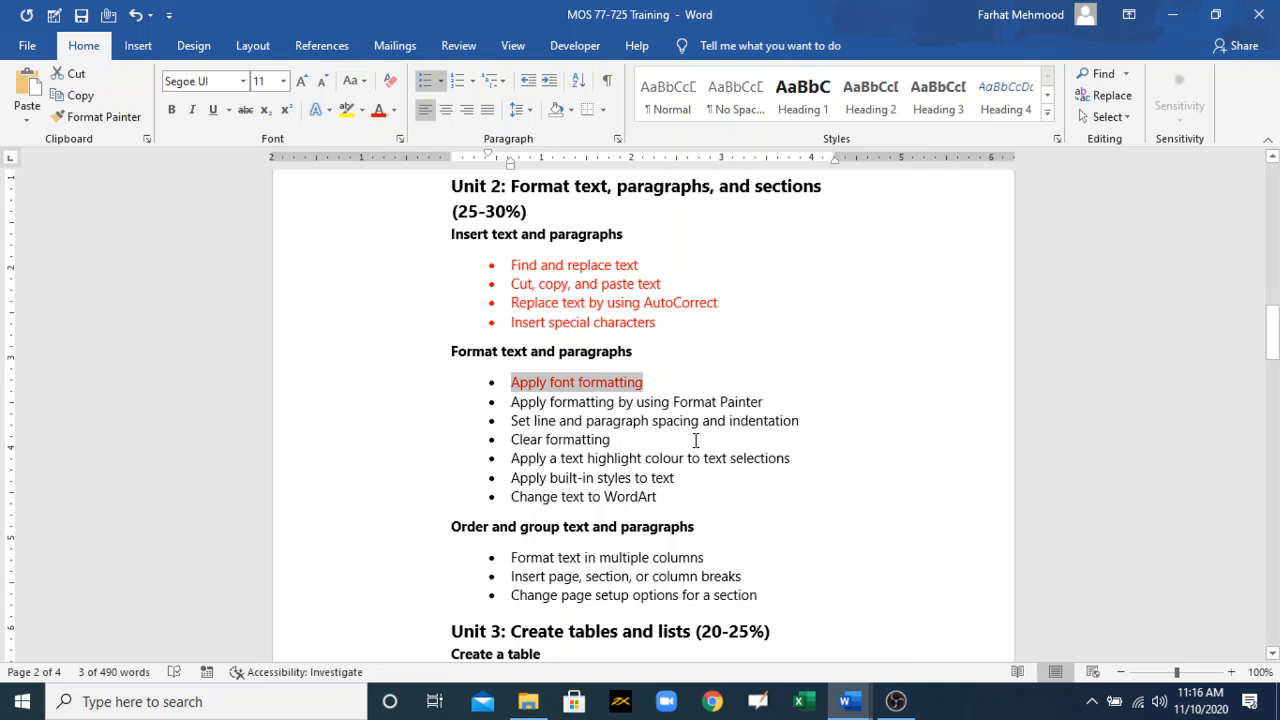
pyautogui.click(843, 707)
pyautogui.click(950, 615)
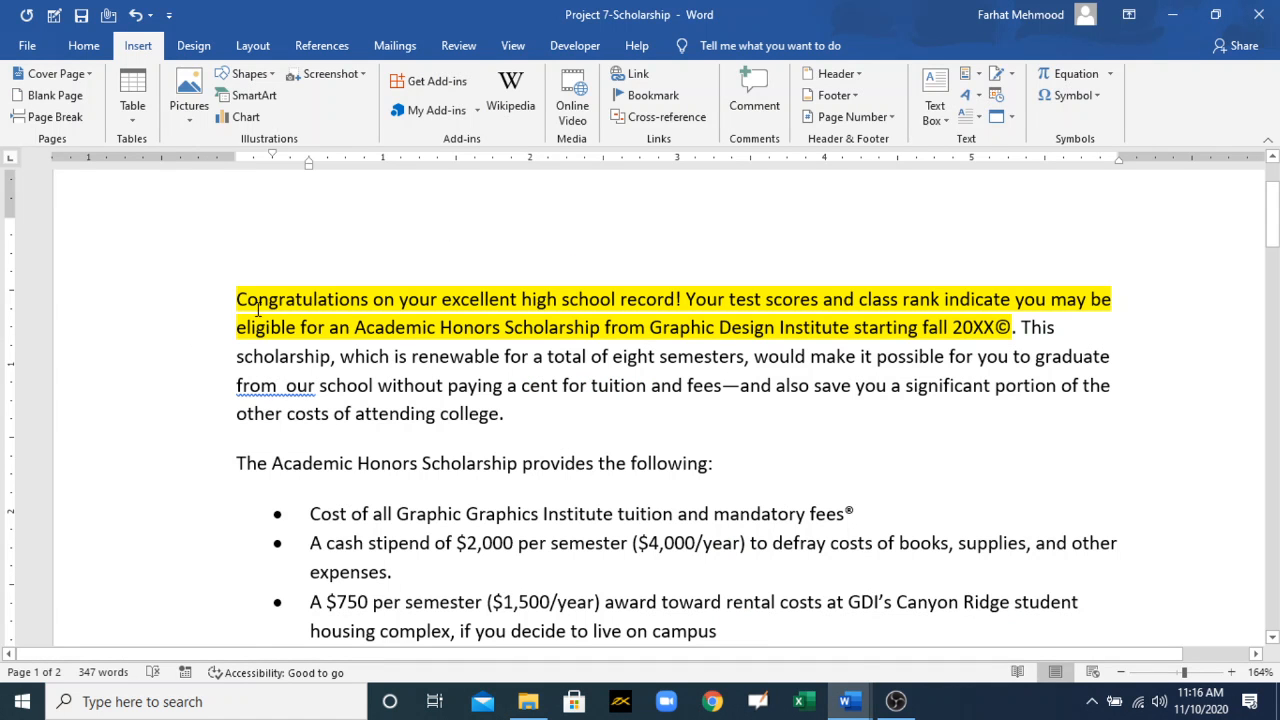
pyautogui.click(88, 46)
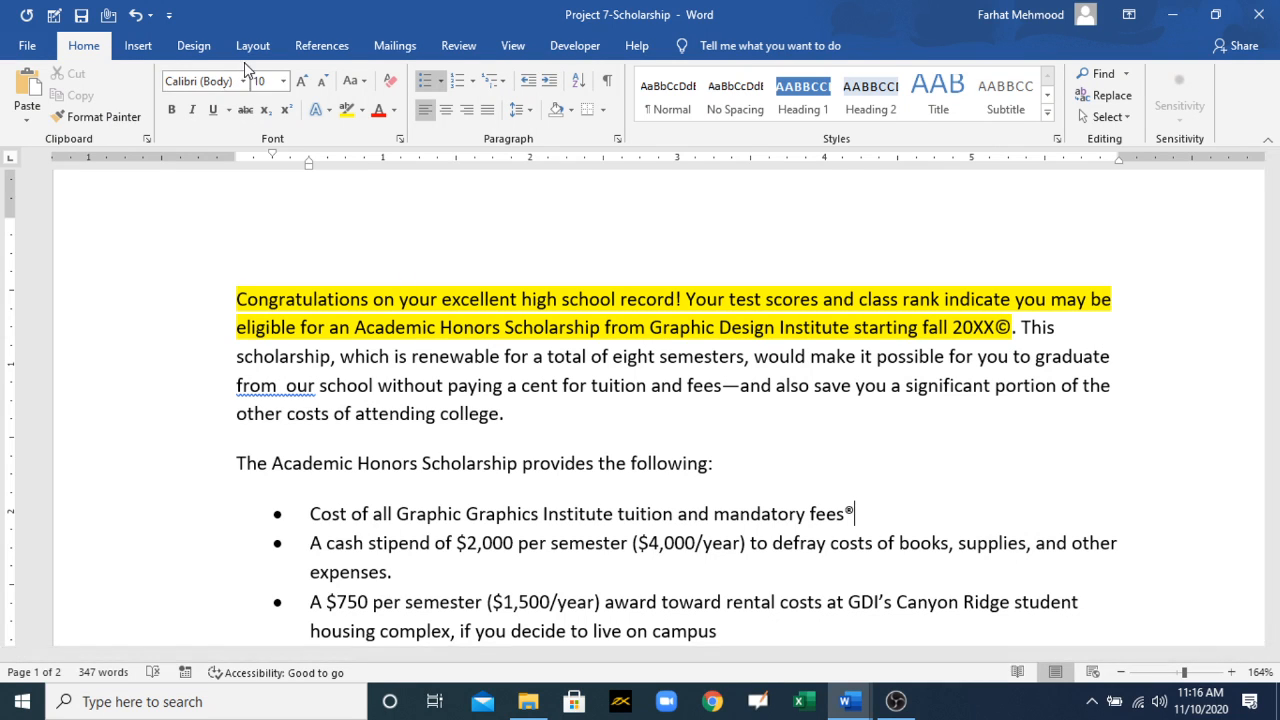
# Step: Select the opening paragraph and look through the fonts and font sizes available for it
pyautogui.moveTo(232, 304); pyautogui.dragTo(490, 416)
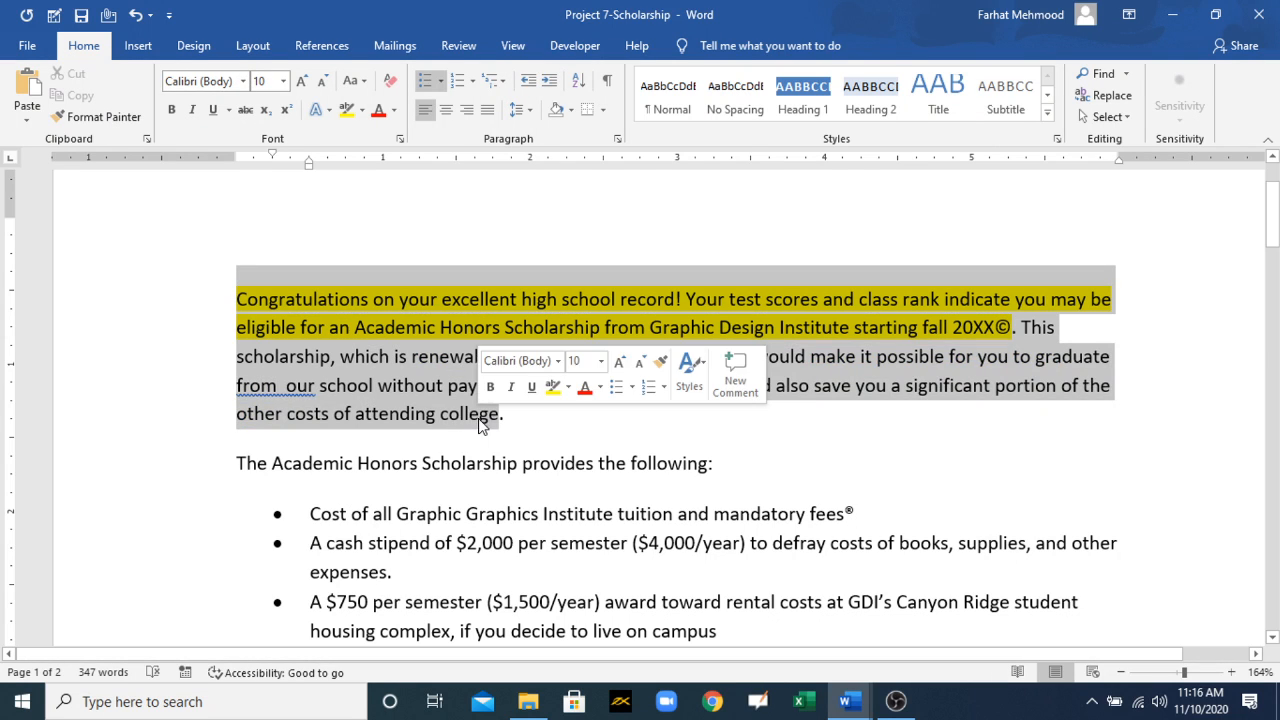
pyautogui.click(242, 81)
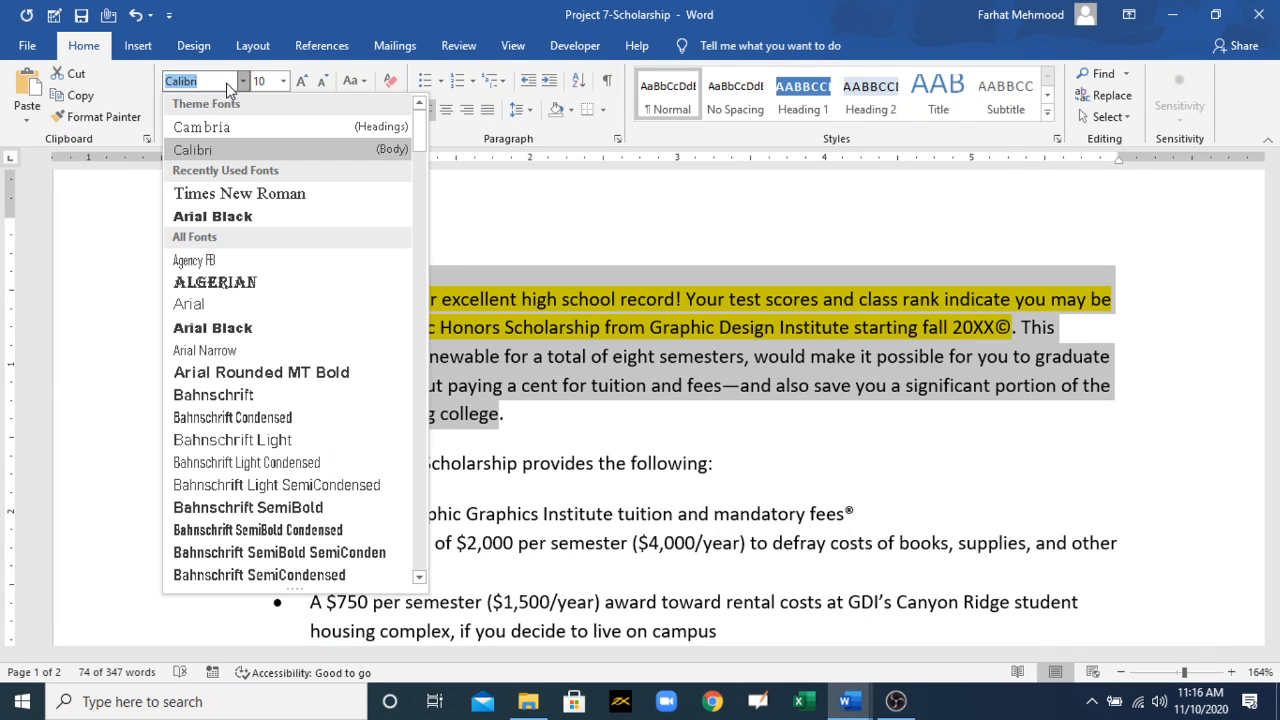
pyautogui.click(205, 86)
pyautogui.press('BackSpace')
pyautogui.press('BackSpace')
pyautogui.press('BackSpace')
pyautogui.press('BackSpace')
pyautogui.press('BackSpace')
pyautogui.press('BackSpace')
pyautogui.press('BackSpace')
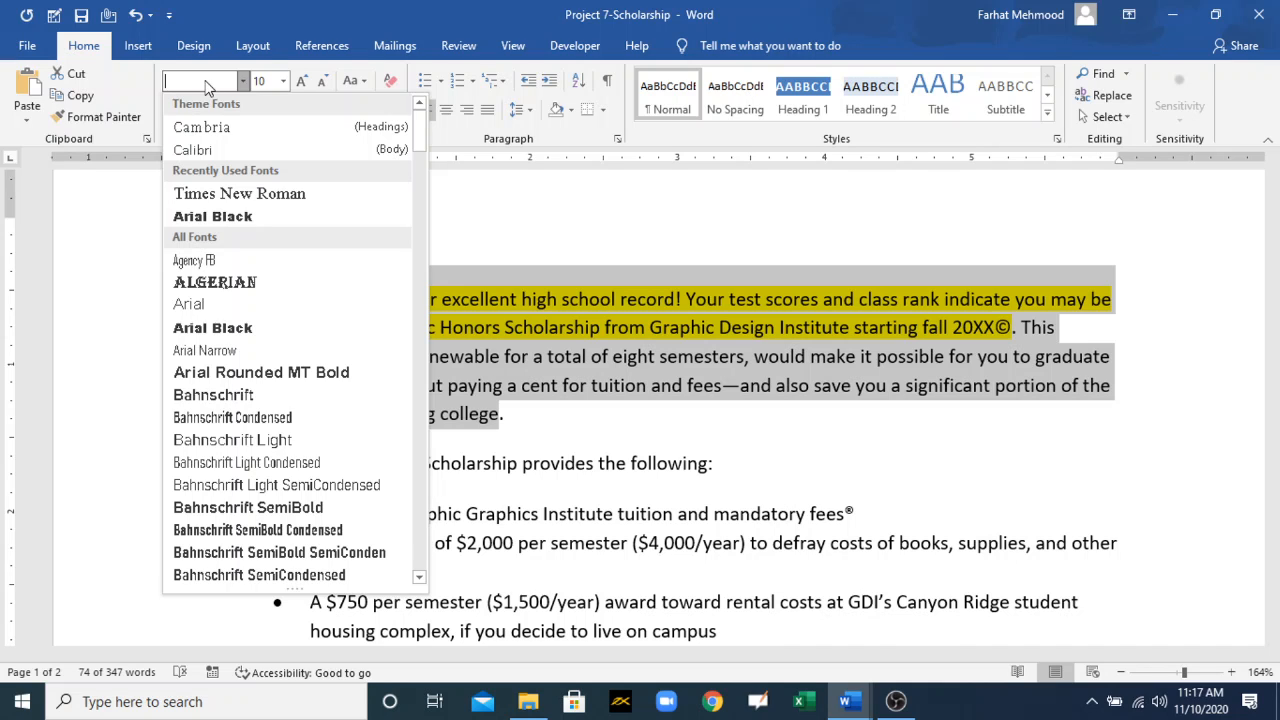
pyautogui.write('Times New Ro')
pyautogui.click(283, 81)
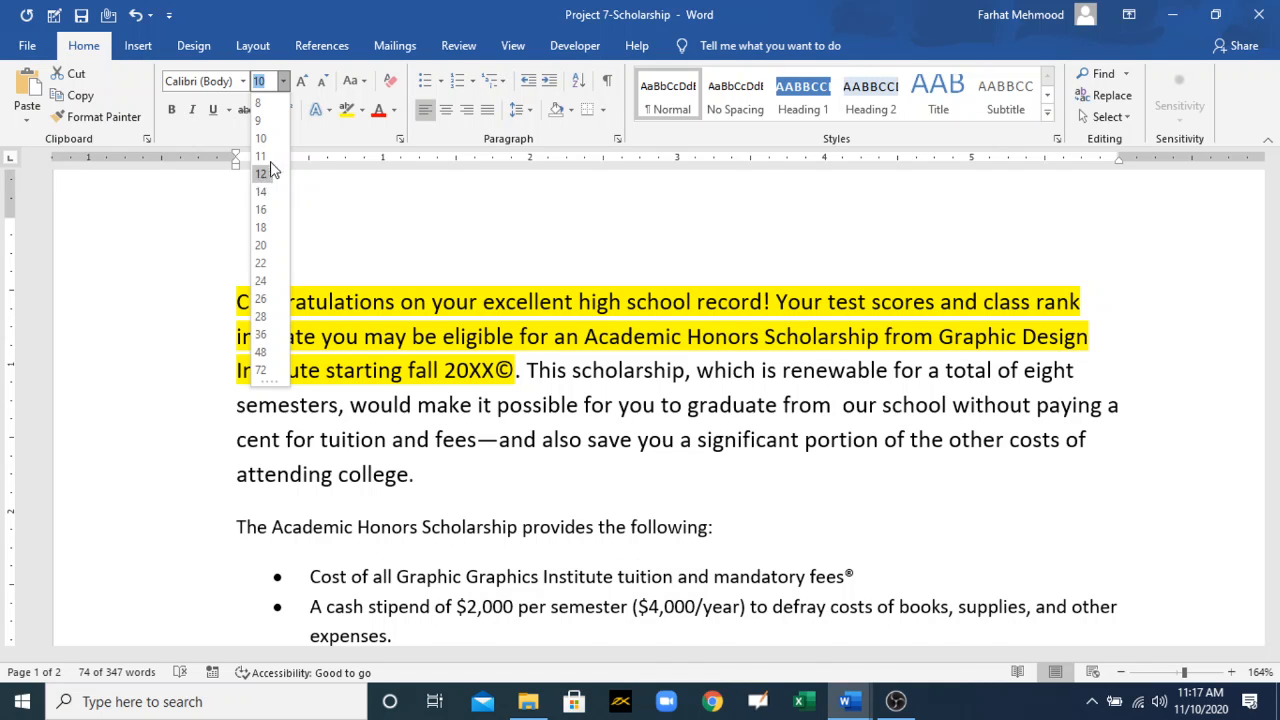
pyautogui.click(389, 213)
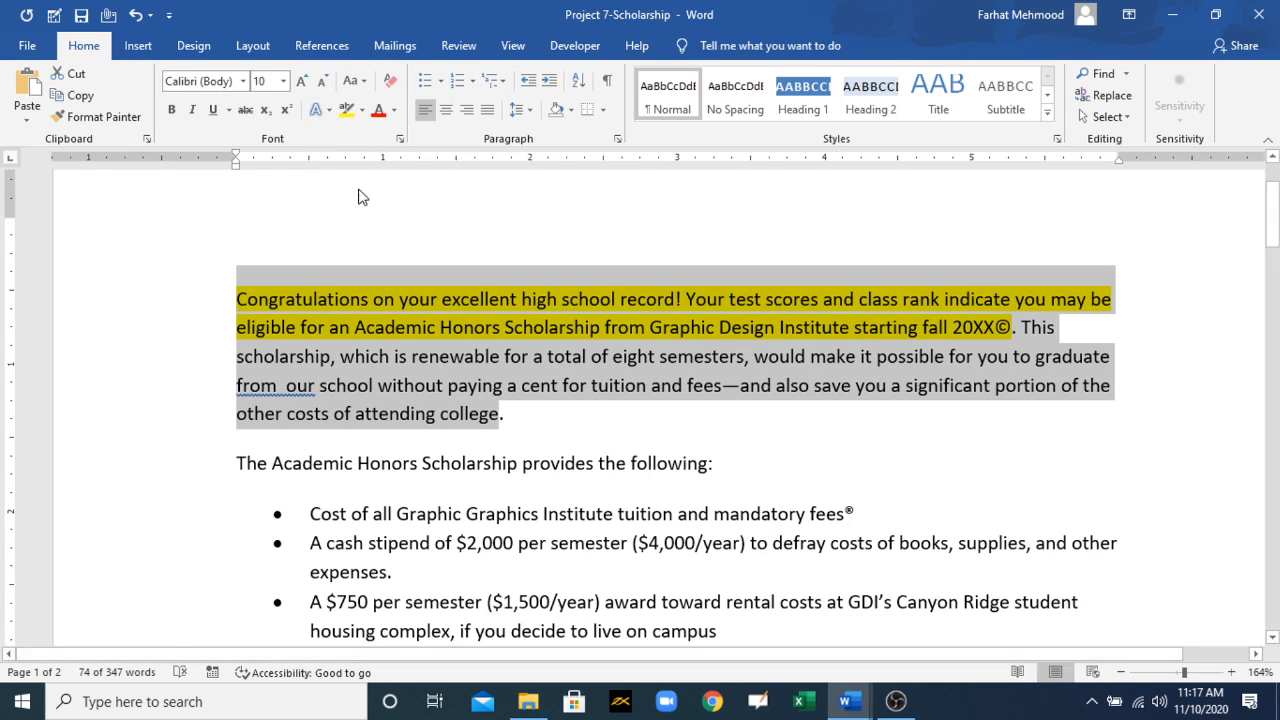
# Step: Shrink the opening paragraph's text to 7 pt and enlarge it back to 10 pt
pyautogui.click(318, 86)
pyautogui.click(318, 86)
pyautogui.click(318, 86)
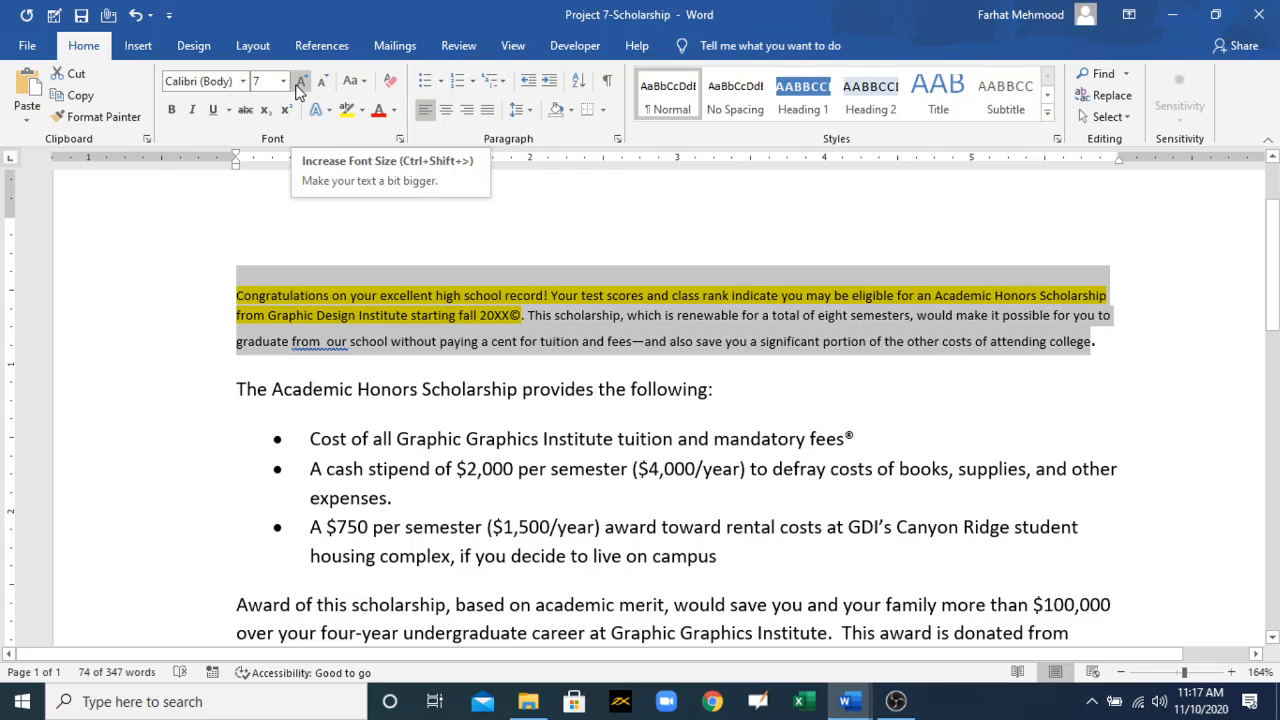
pyautogui.click(297, 88)
pyautogui.click(297, 88)
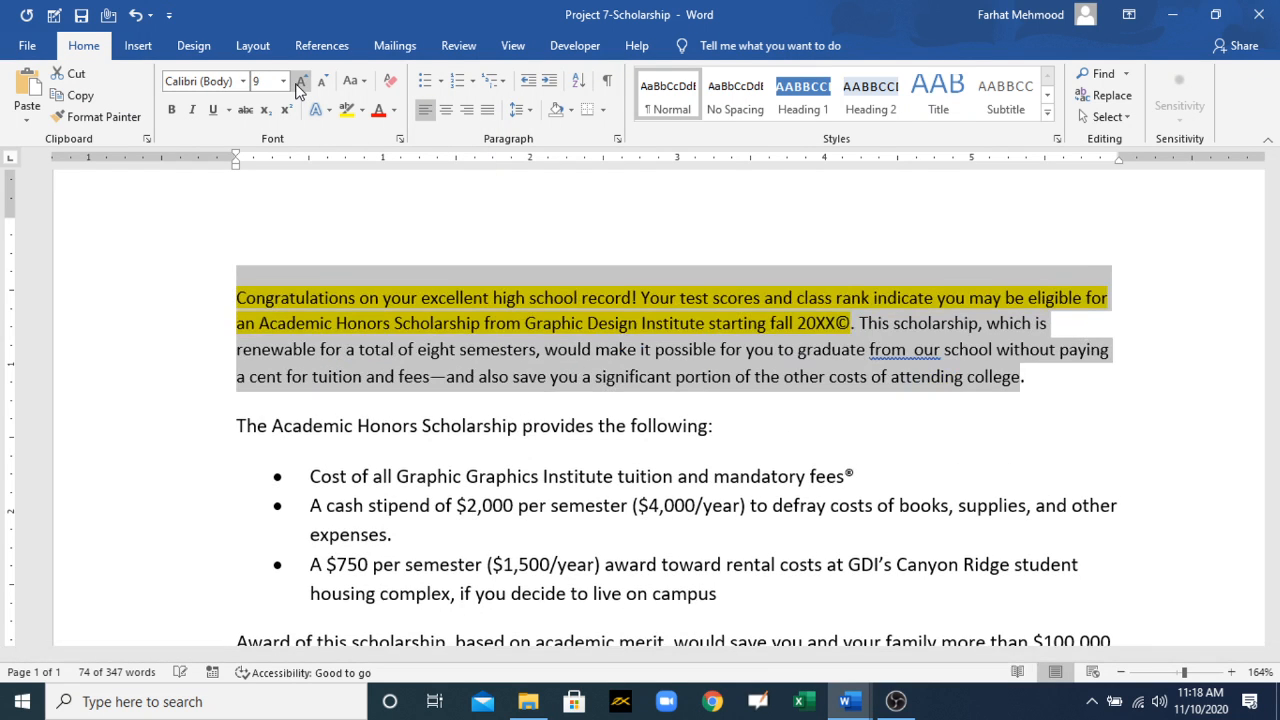
pyautogui.click(297, 88)
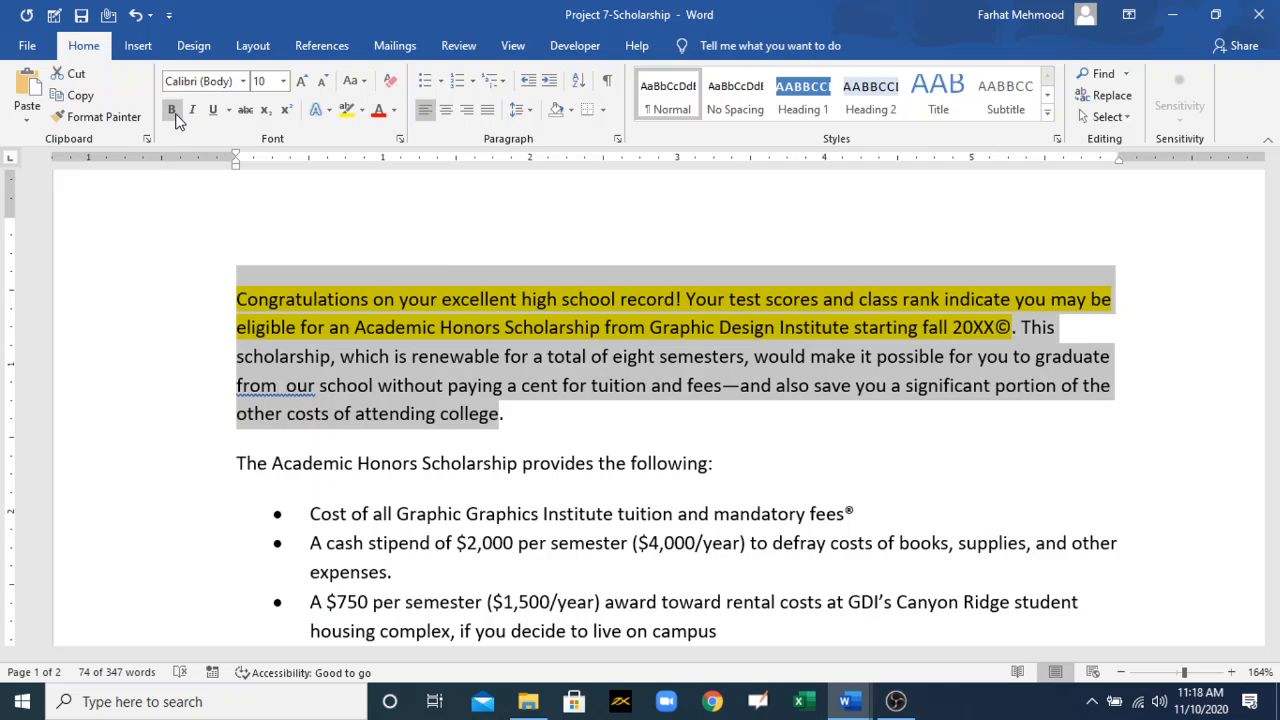
# Step: Look through the underline styles and underline colours available for the opening paragraph
pyautogui.click(229, 115)
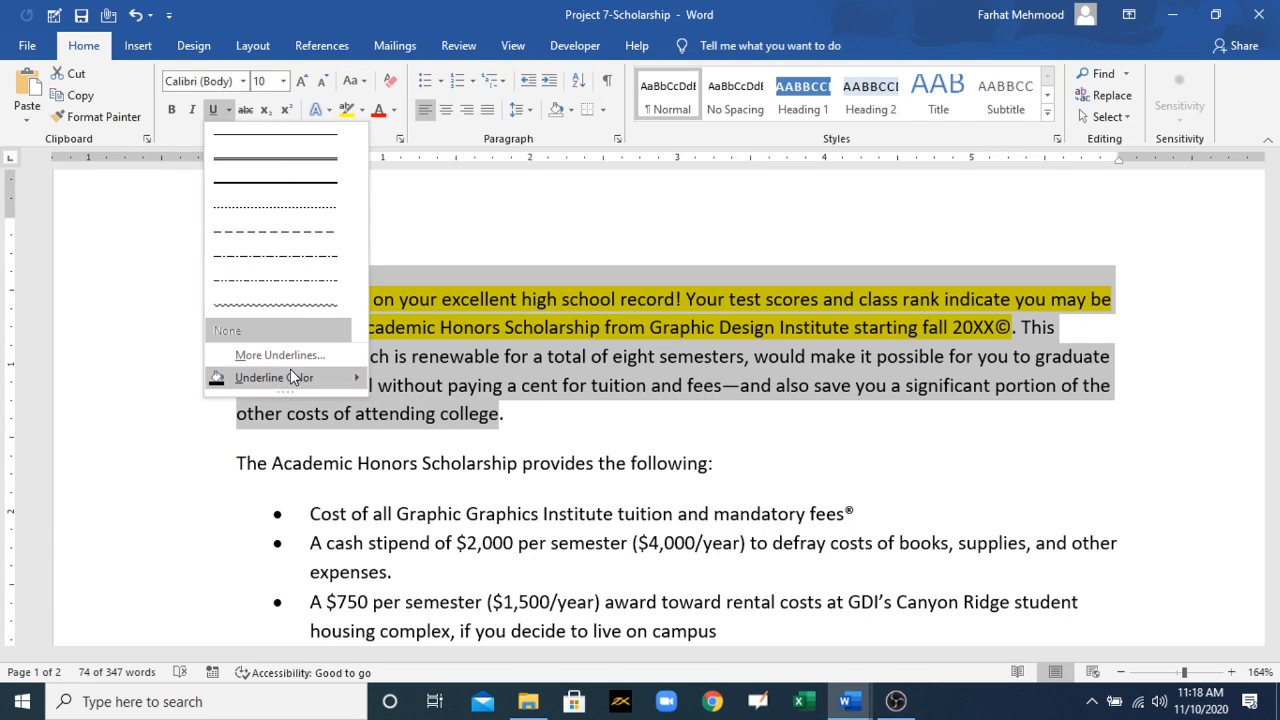
pyautogui.moveTo(270, 379)
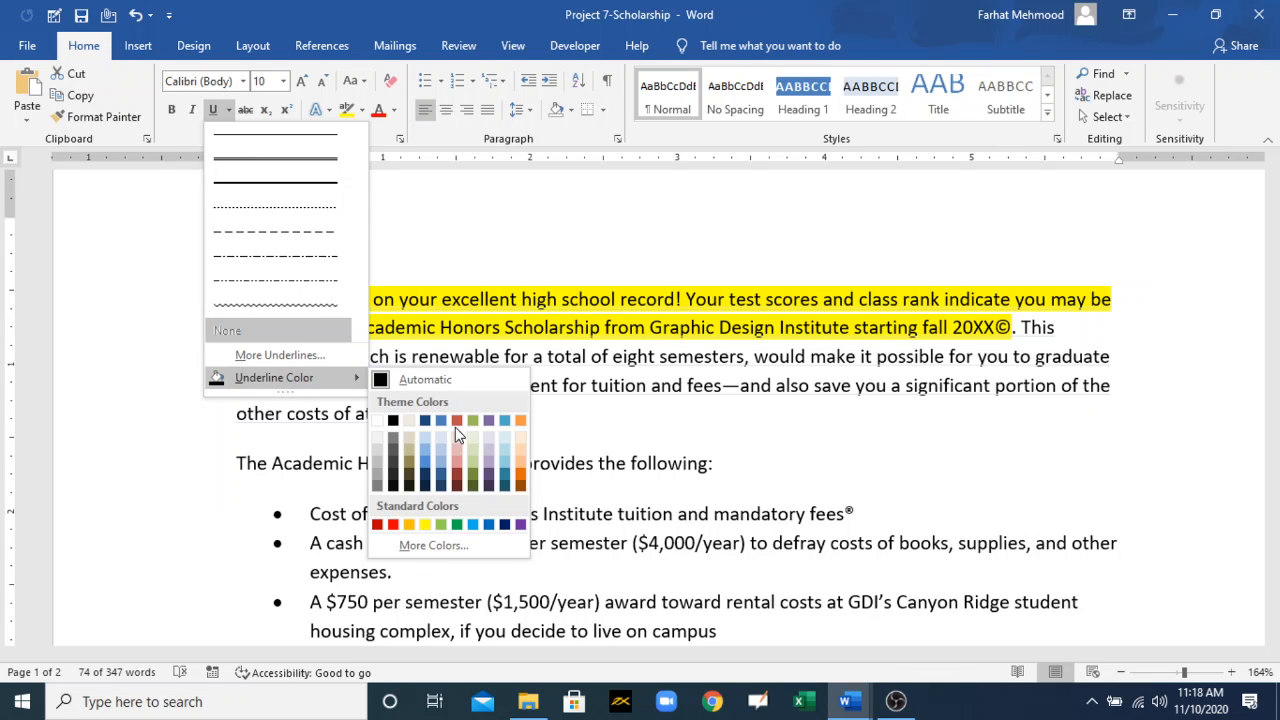
pyautogui.doubleClick(674, 460)
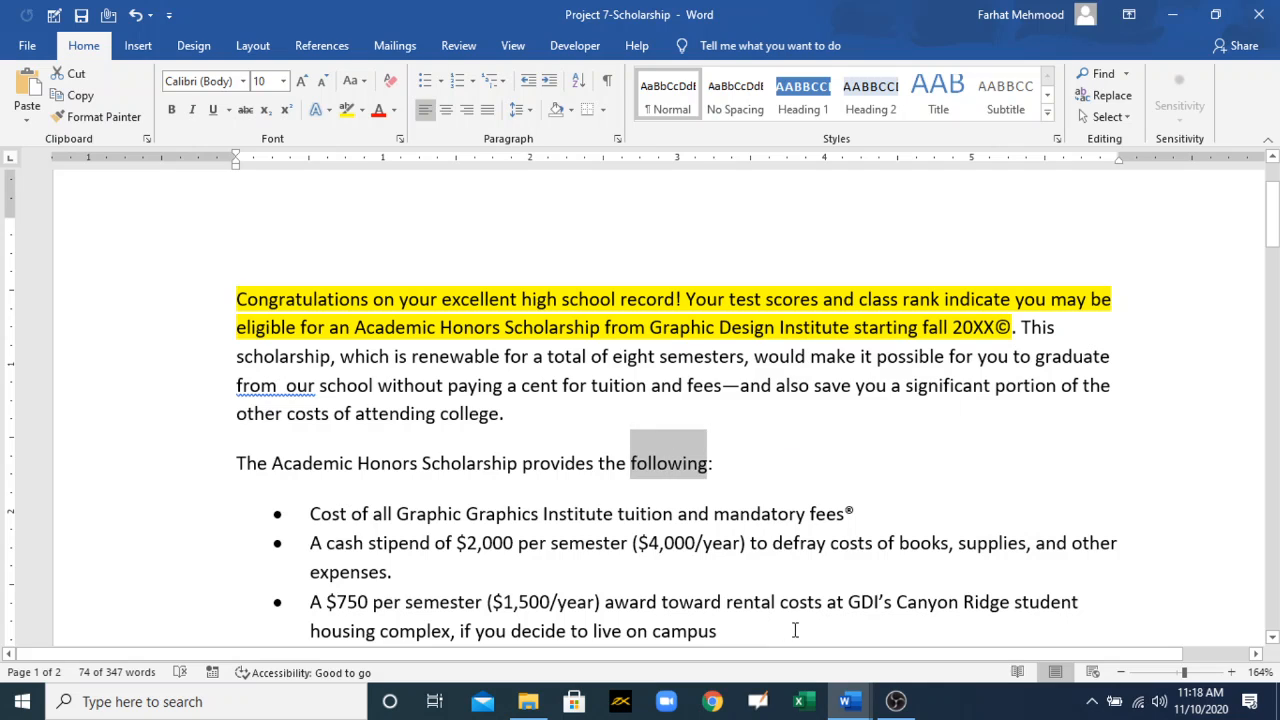
pyautogui.click(845, 701)
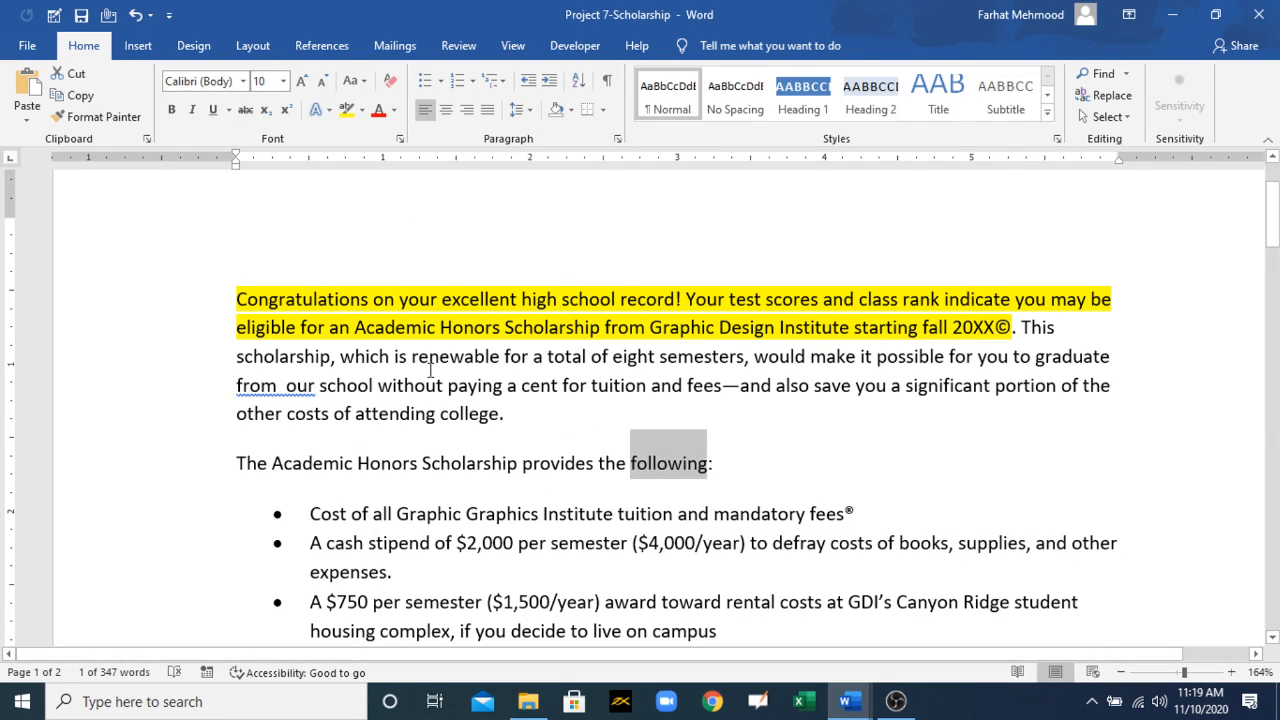
# Step: Apply the blue text effect with reflection to the opening paragraph
pyautogui.moveTo(238, 298); pyautogui.dragTo(457, 416)
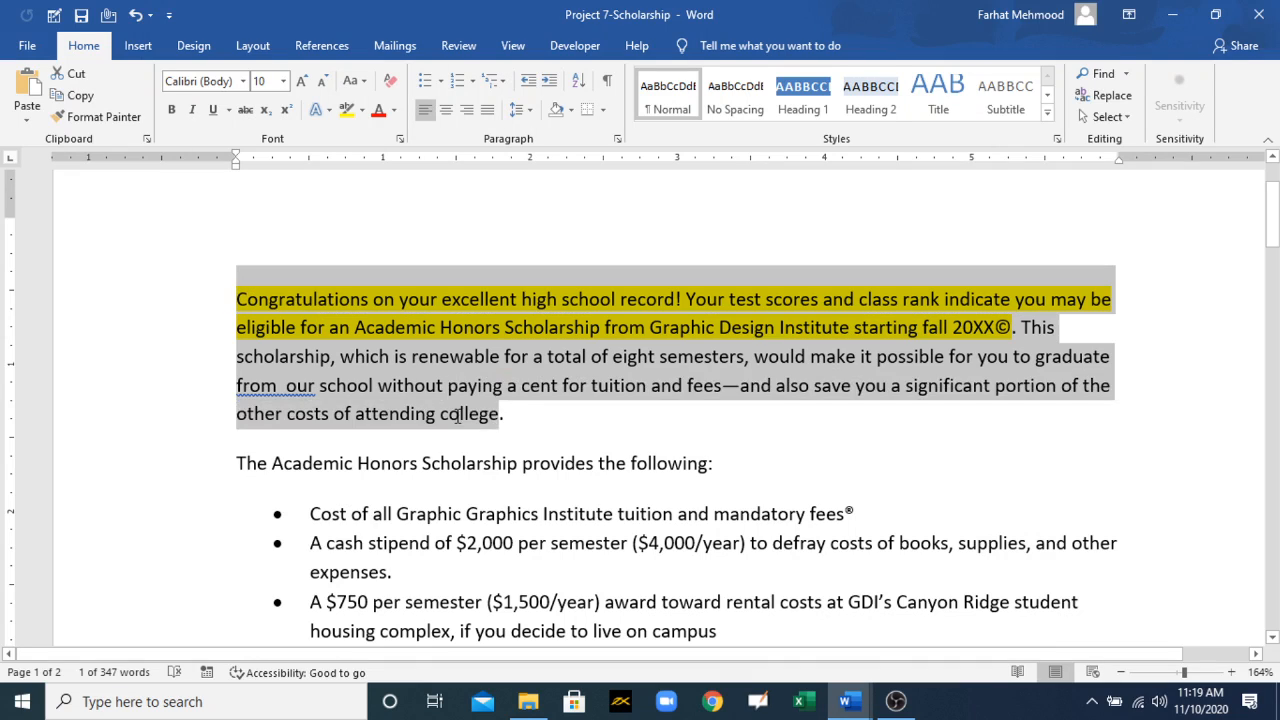
pyautogui.click(329, 111)
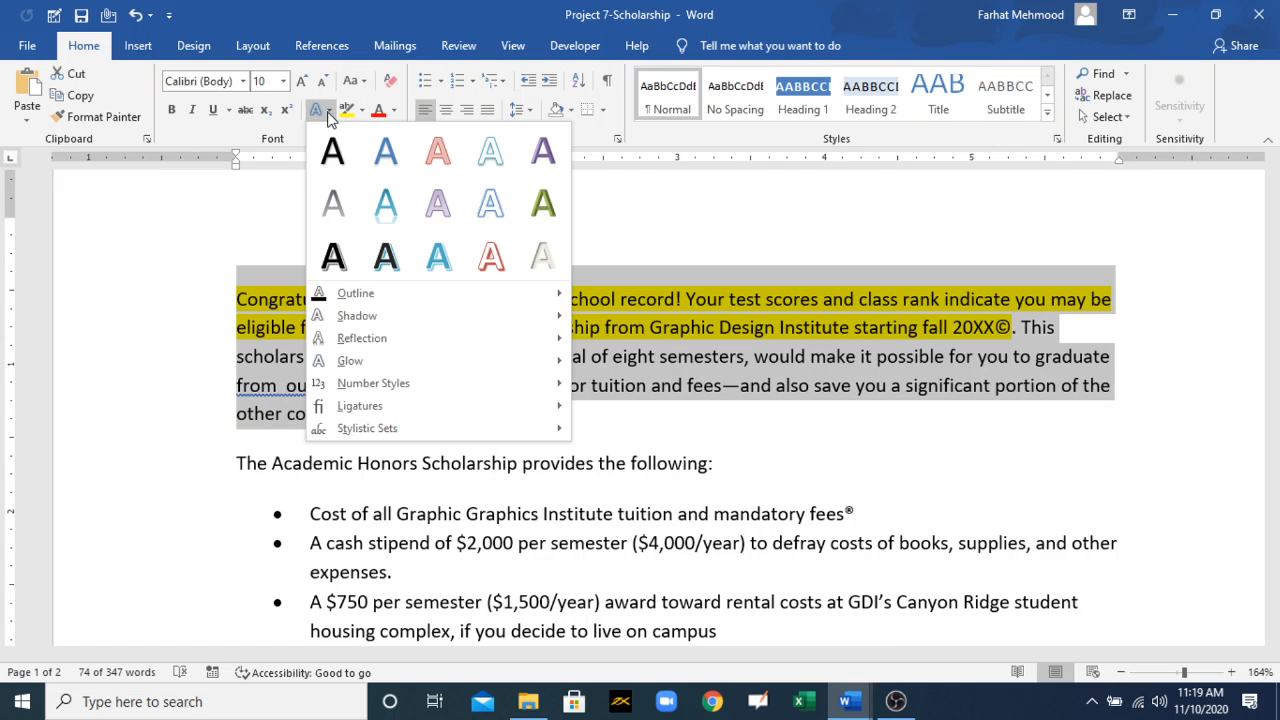
pyautogui.click(380, 206)
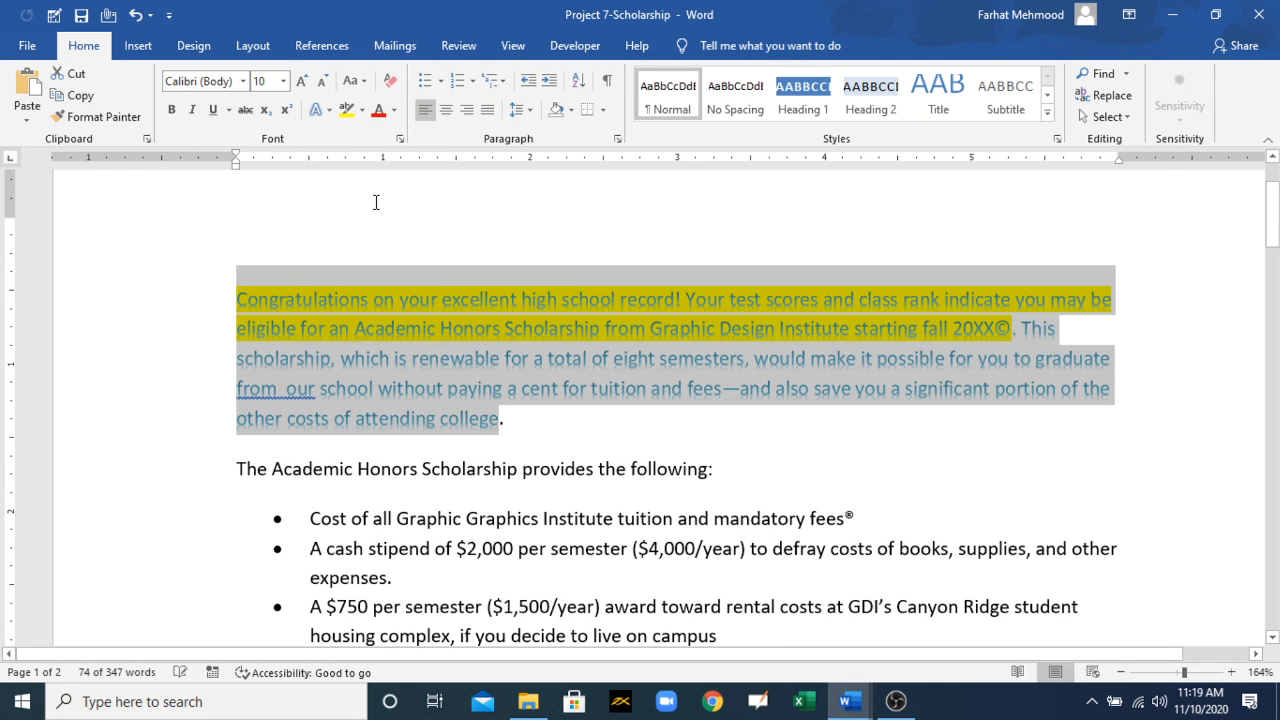
# Step: Clear all formatting from the full opening paragraph to remove its text effect
pyautogui.click(543, 444)
pyautogui.moveTo(543, 444); pyautogui.dragTo(219, 311)
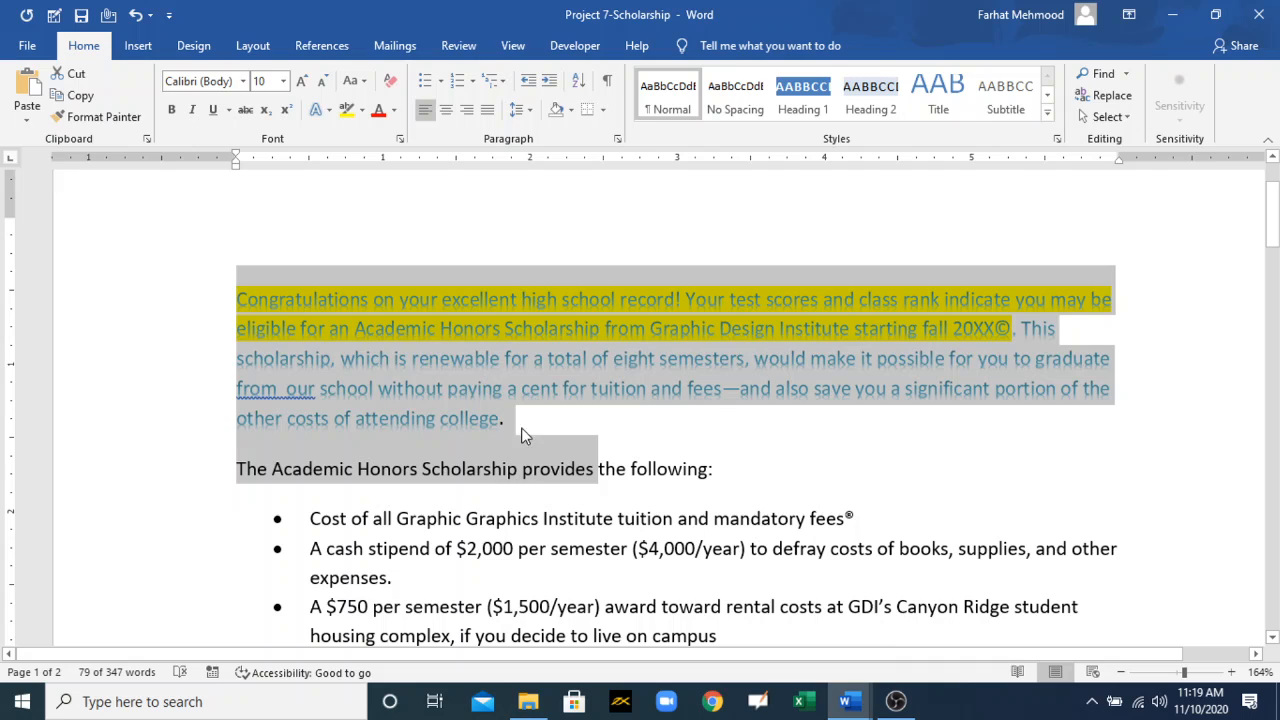
pyautogui.moveTo(522, 428); pyautogui.dragTo(247, 300)
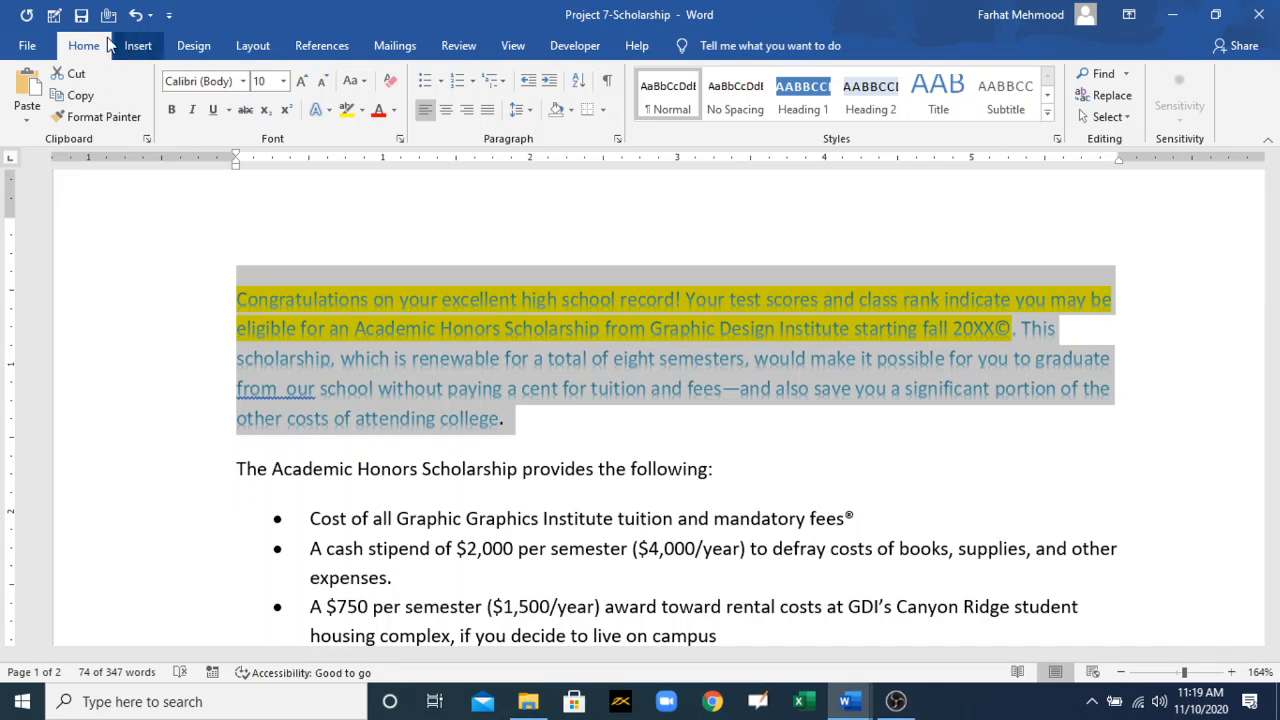
pyautogui.click(391, 86)
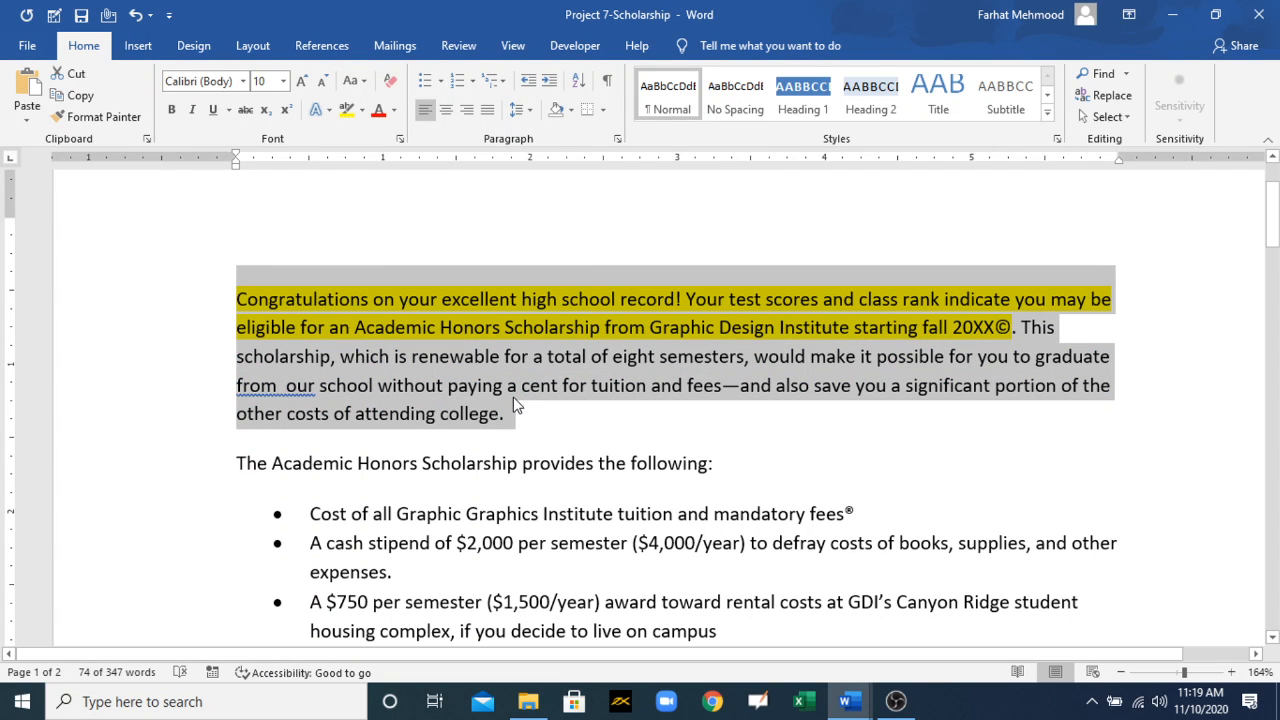
pyautogui.click(548, 437)
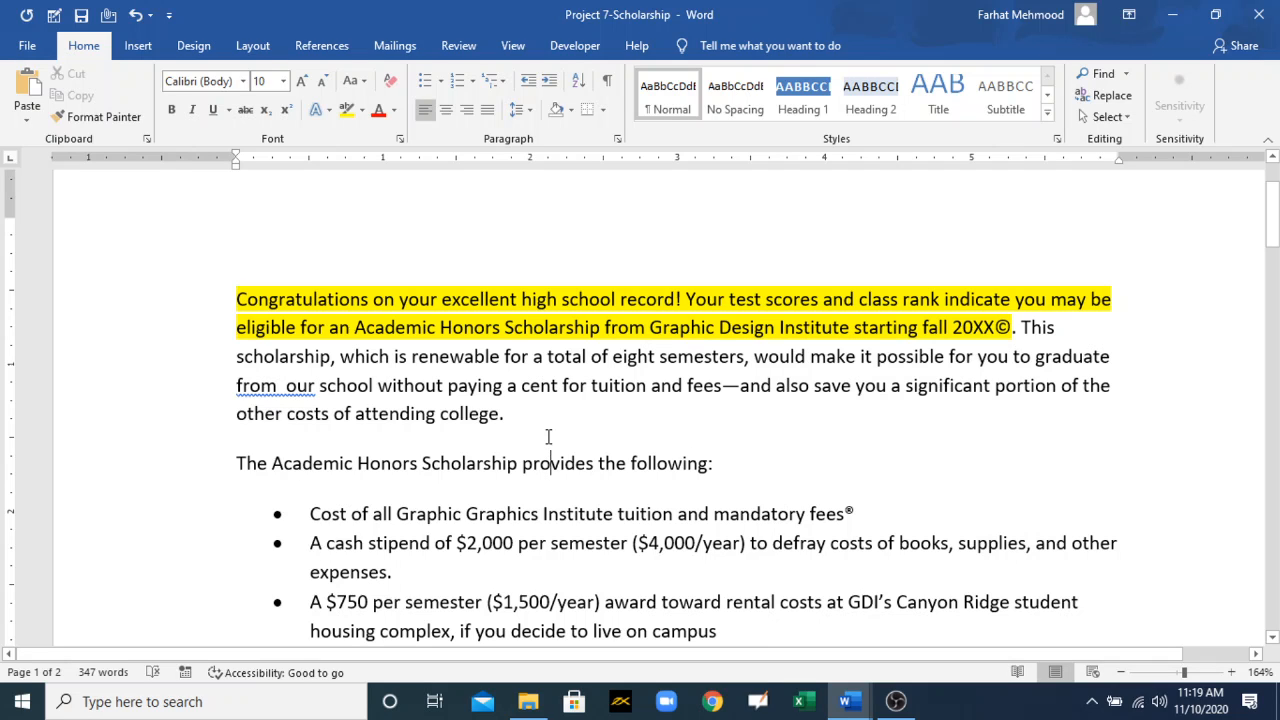
# Step: Reselect the opening paragraph and view the formatting commands offered in its context menu
pyautogui.moveTo(528, 423); pyautogui.dragTo(239, 297)
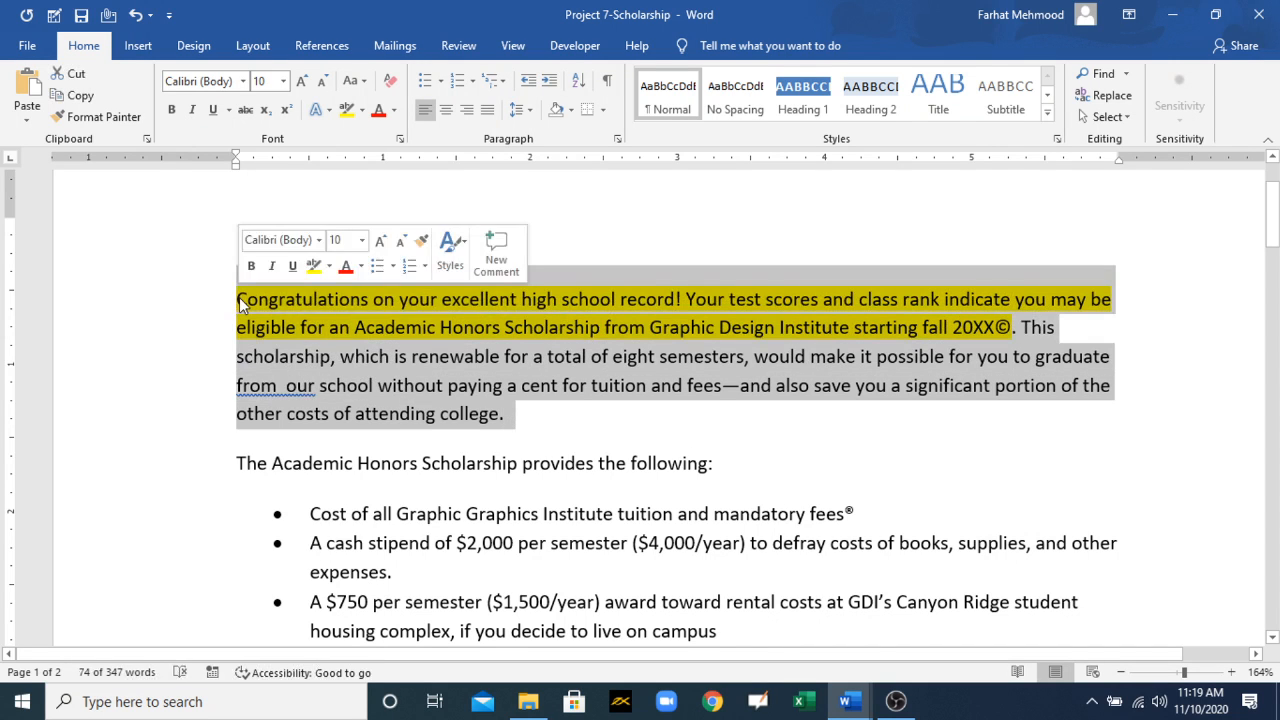
pyautogui.rightClick(239, 297)
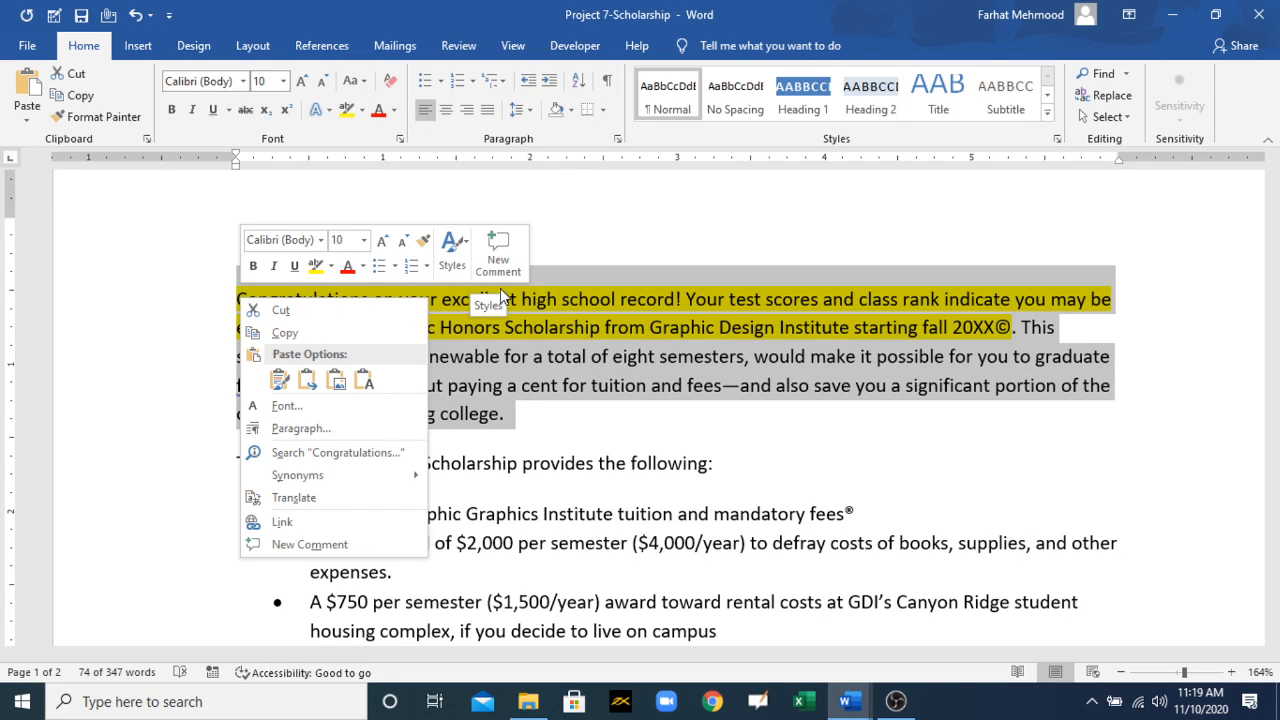
pyautogui.click(645, 230)
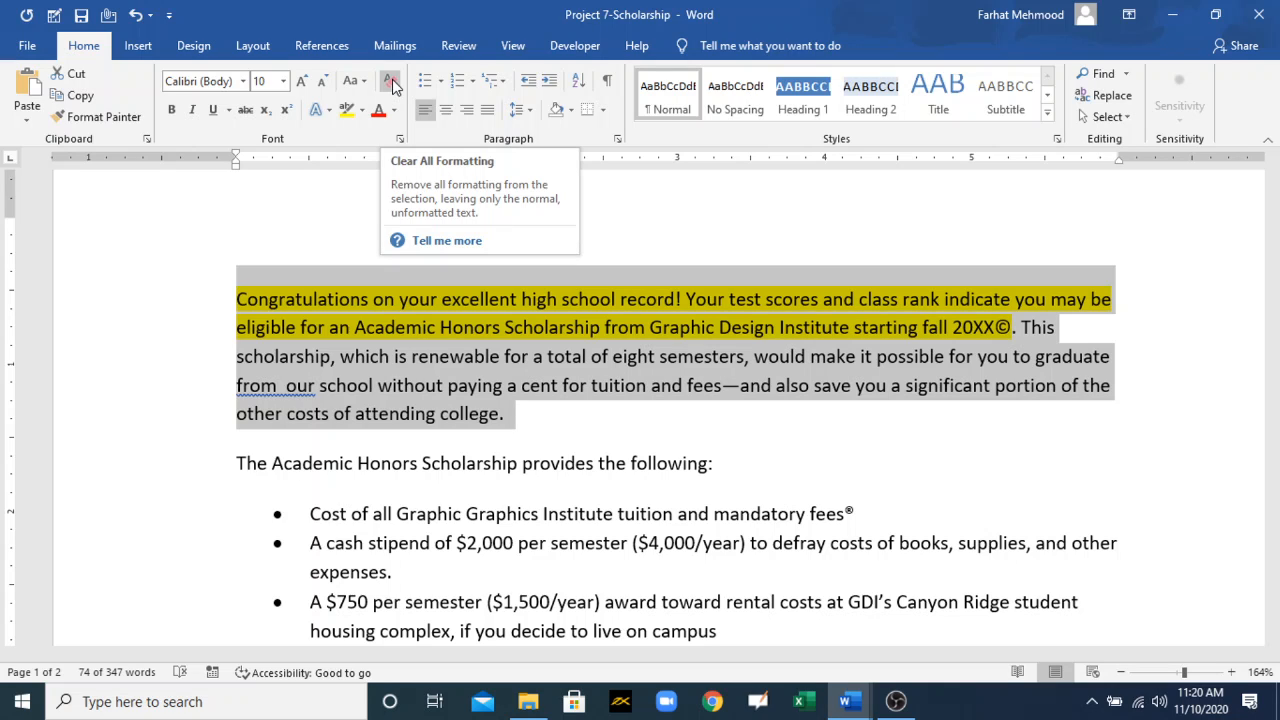
pyautogui.click(850, 703)
pyautogui.click(504, 357)
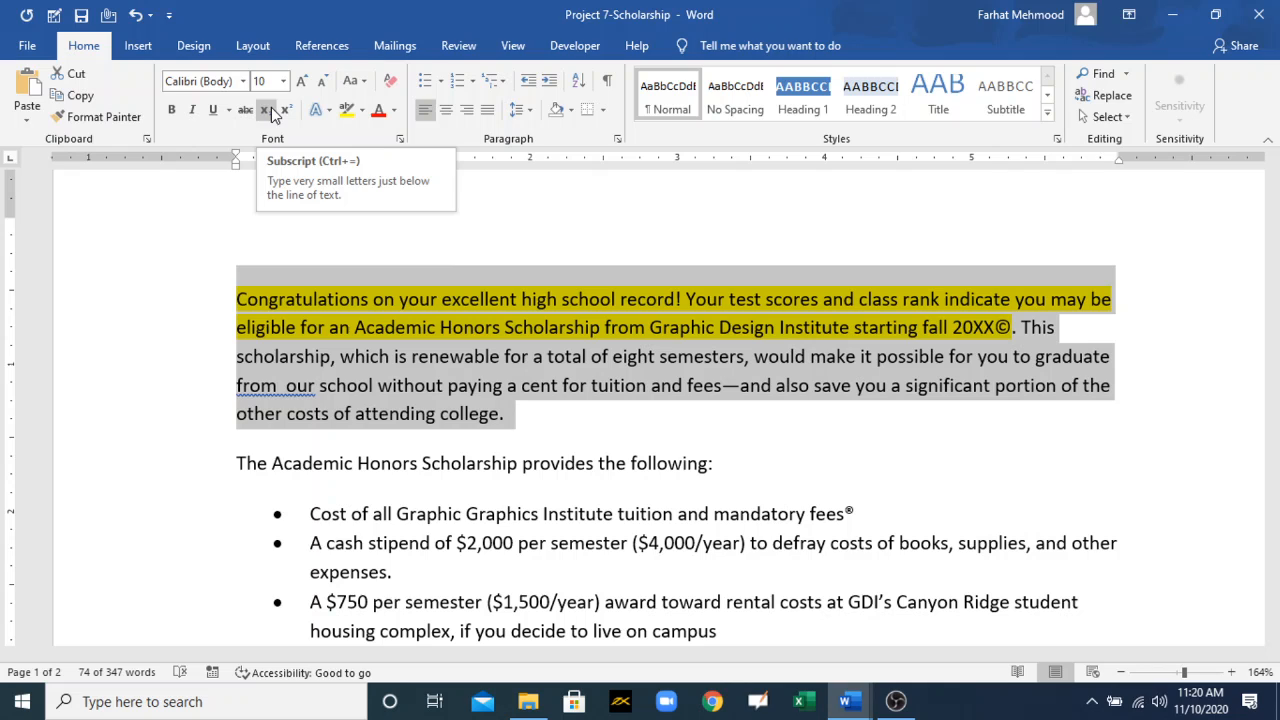
# Step: Enter X2 on the blank line above the opening paragraph and format the 2 as subscript
pyautogui.click(301, 251)
pyautogui.write('X2')
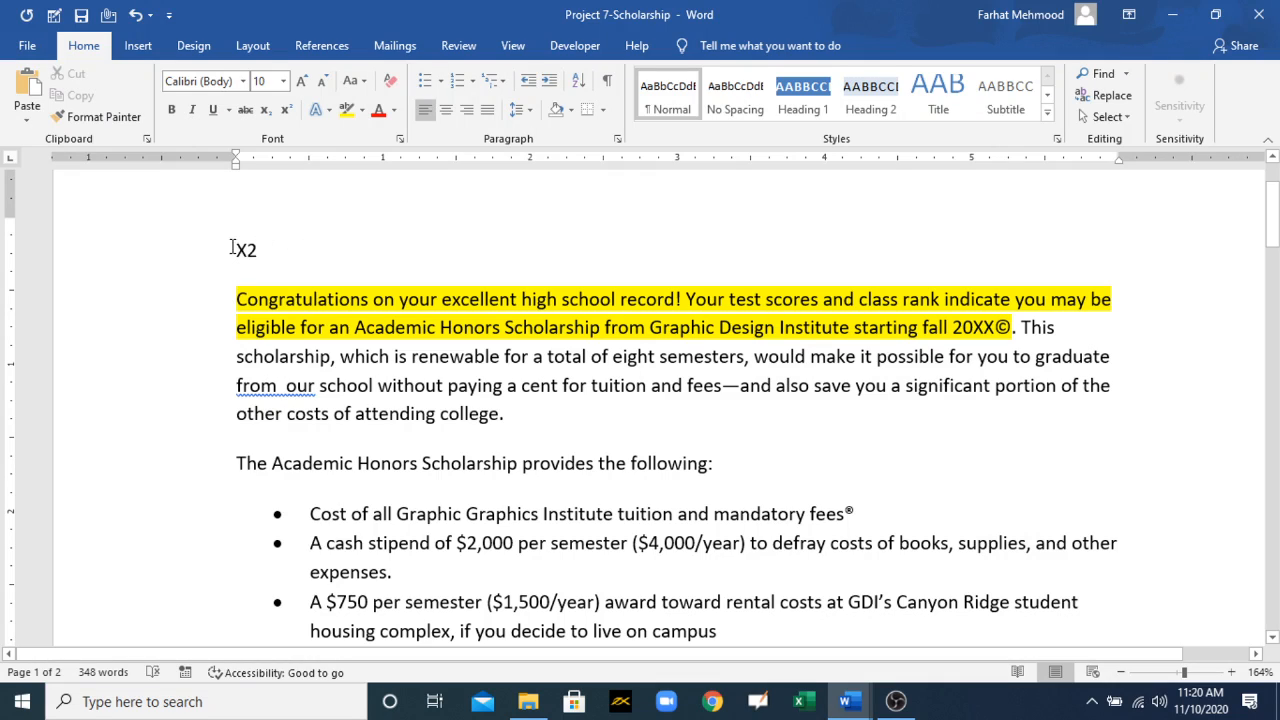
pyautogui.moveTo(263, 251); pyautogui.dragTo(247, 251)
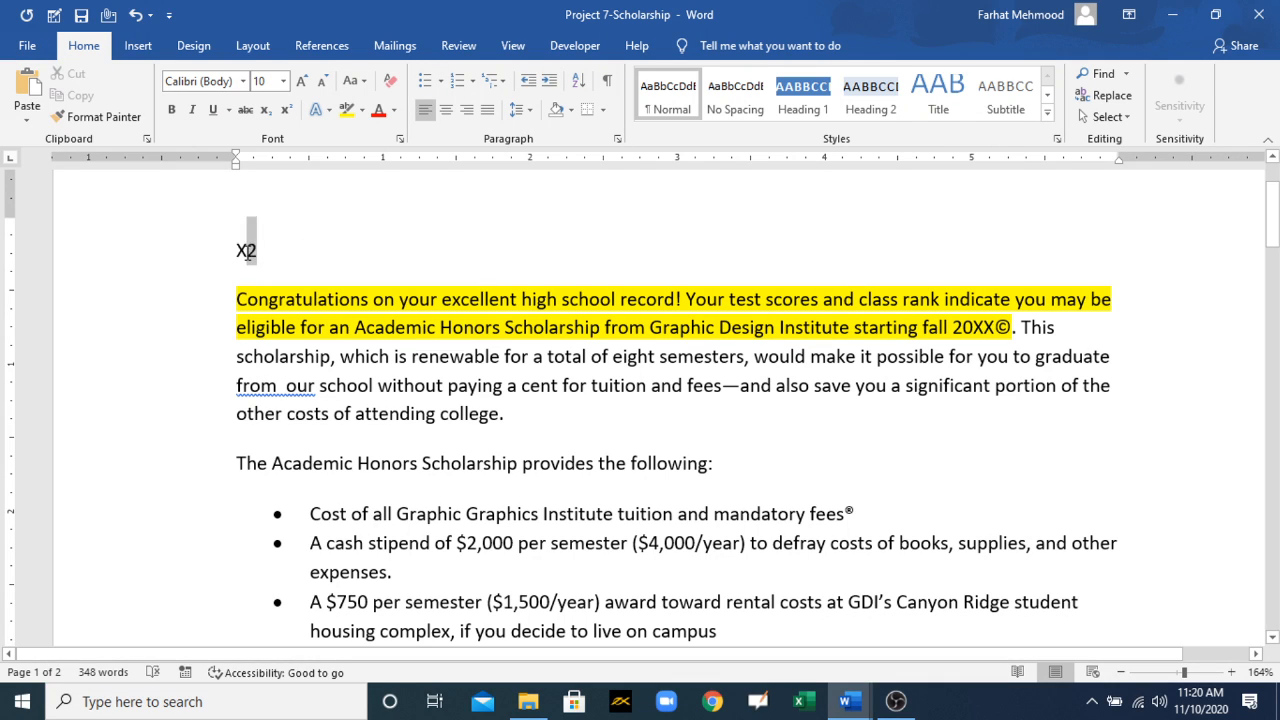
pyautogui.click(266, 115)
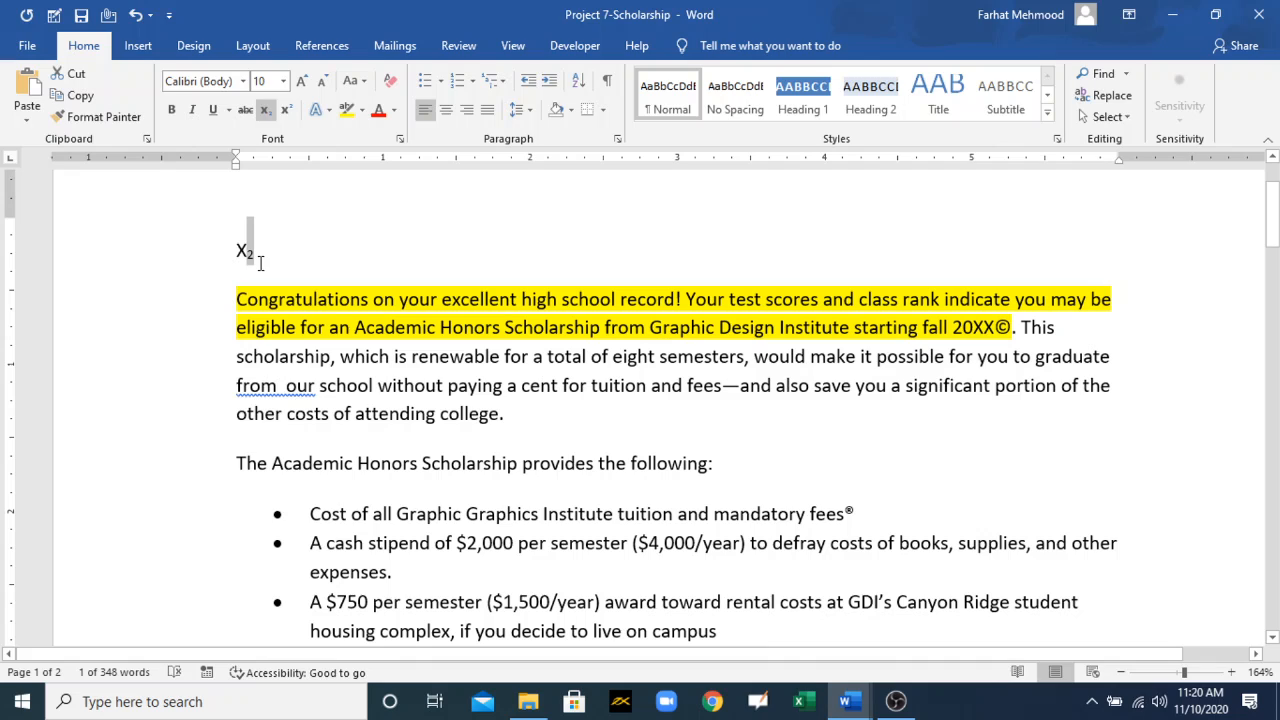
# Step: Change the 2 in X2 to superscript and look through the available font colours
pyautogui.click(286, 109)
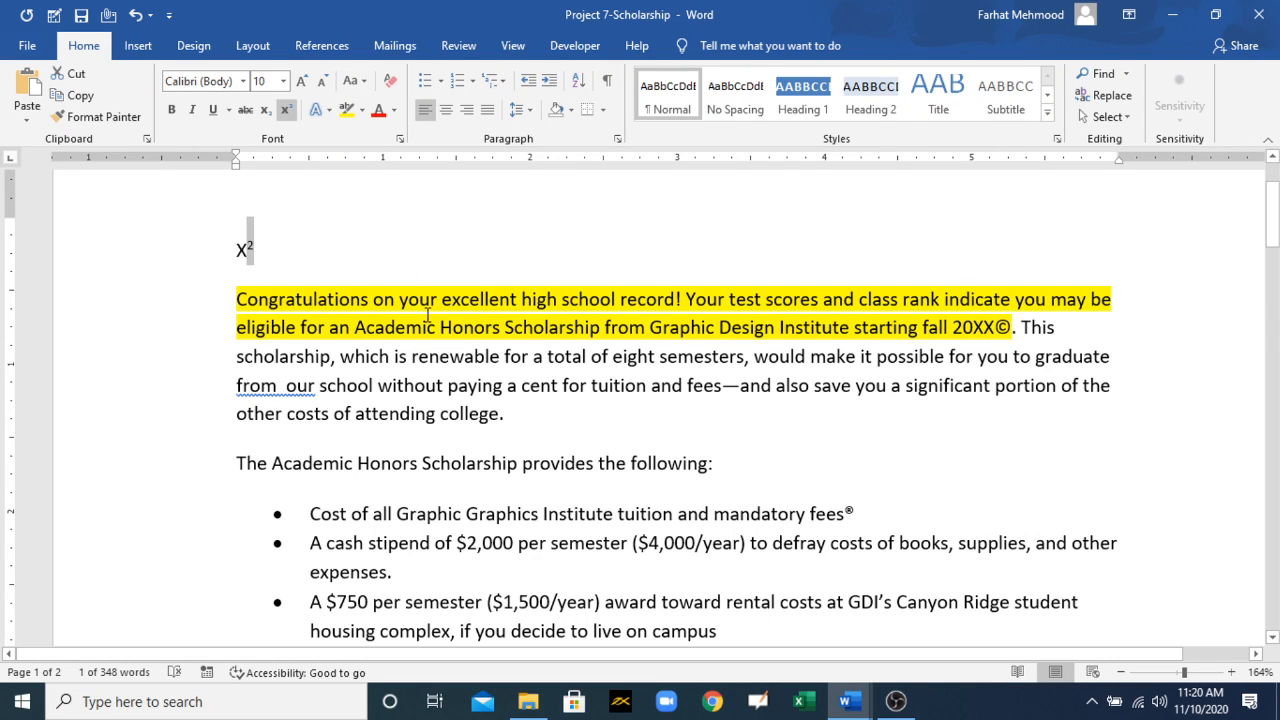
pyautogui.click(389, 115)
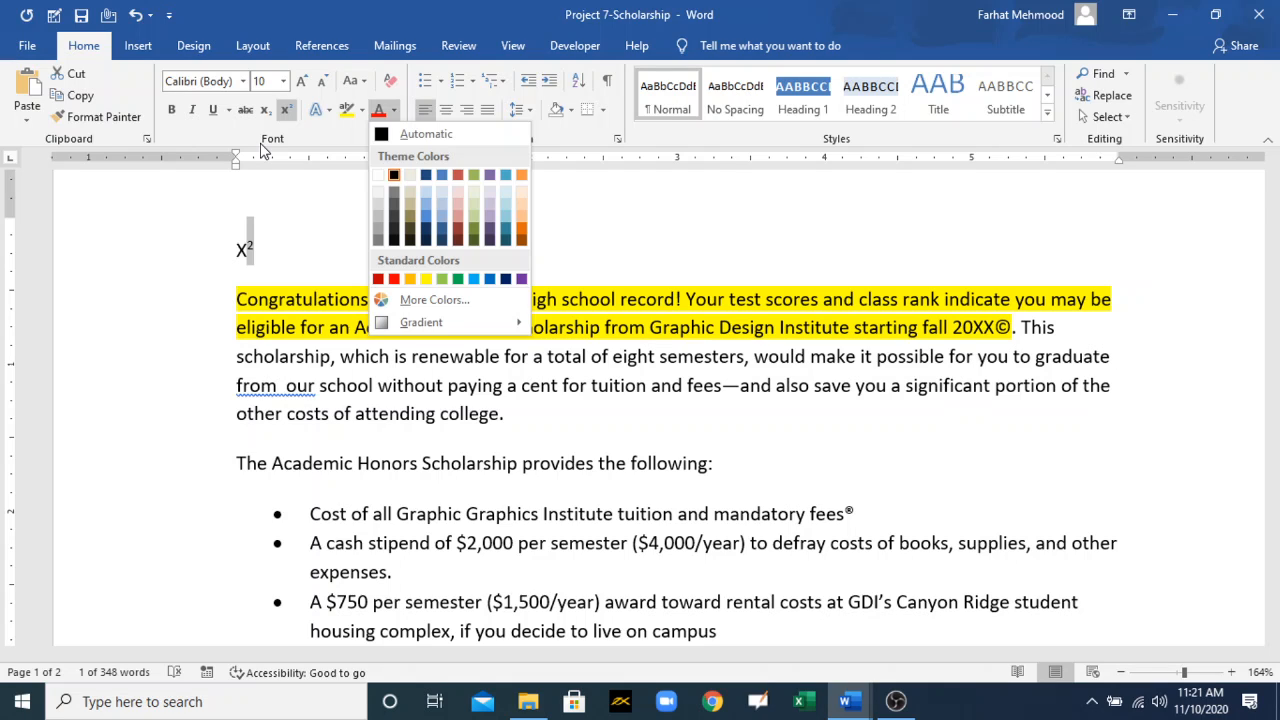
pyautogui.click(300, 252)
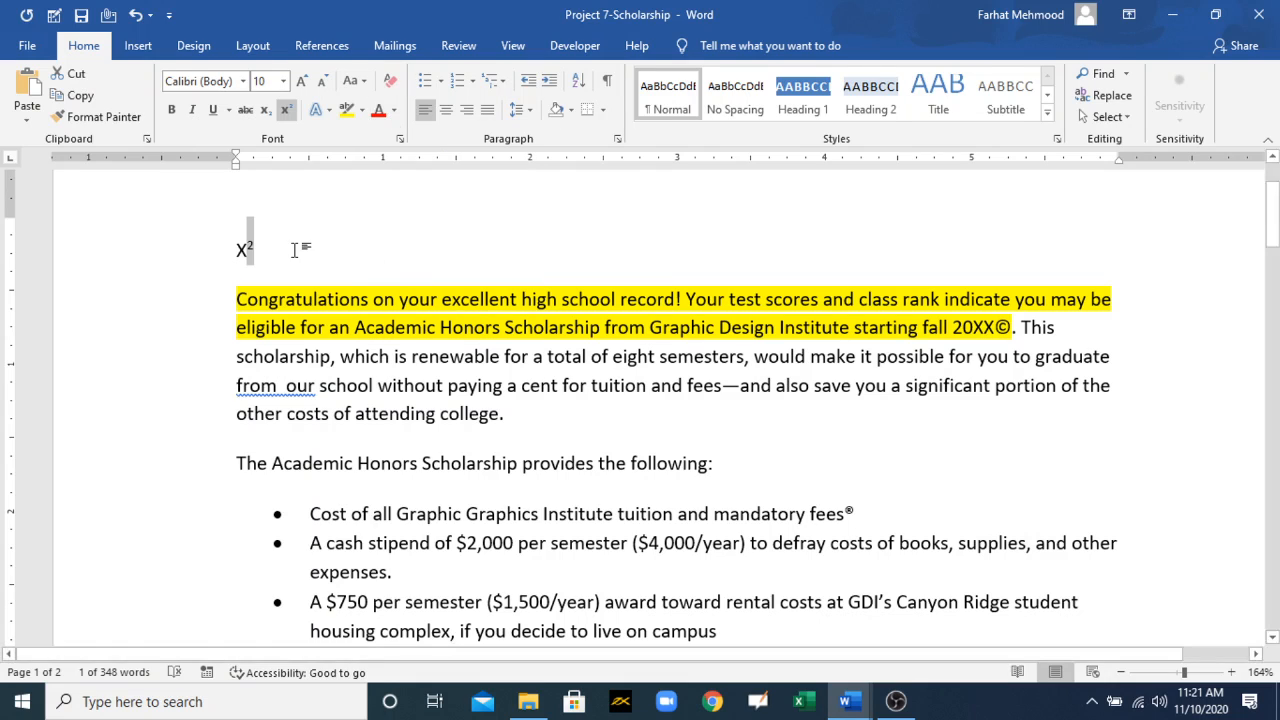
pyautogui.click(350, 253)
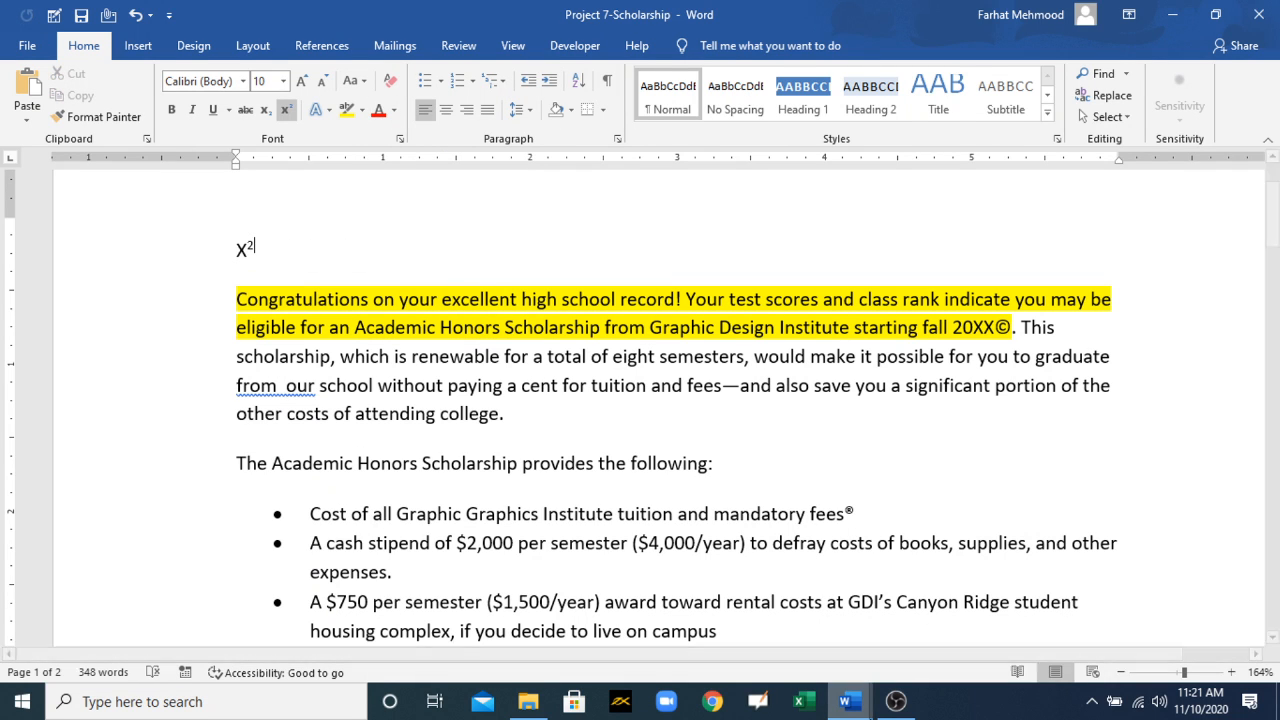
# Step: Switch to the MOS 77-725 Training document and select its "Apply formatting by using Format Painter" bullet
pyautogui.moveTo(866, 707)
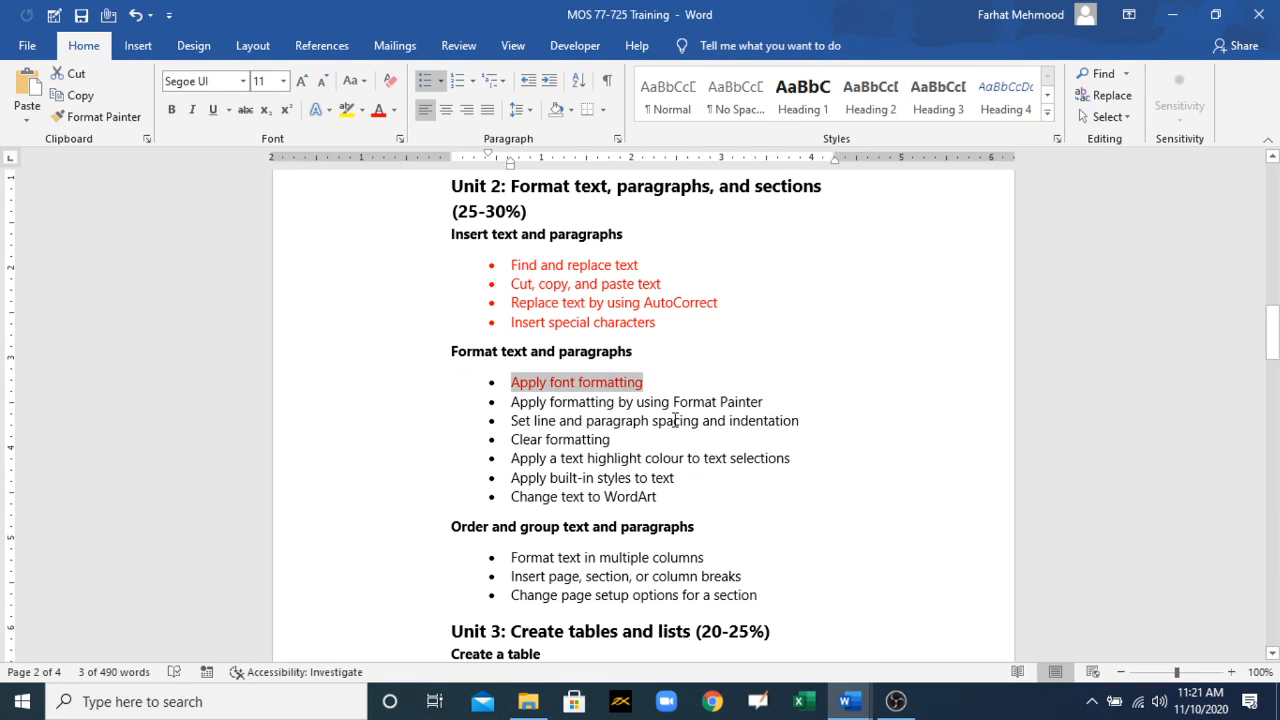
pyautogui.click(520, 401)
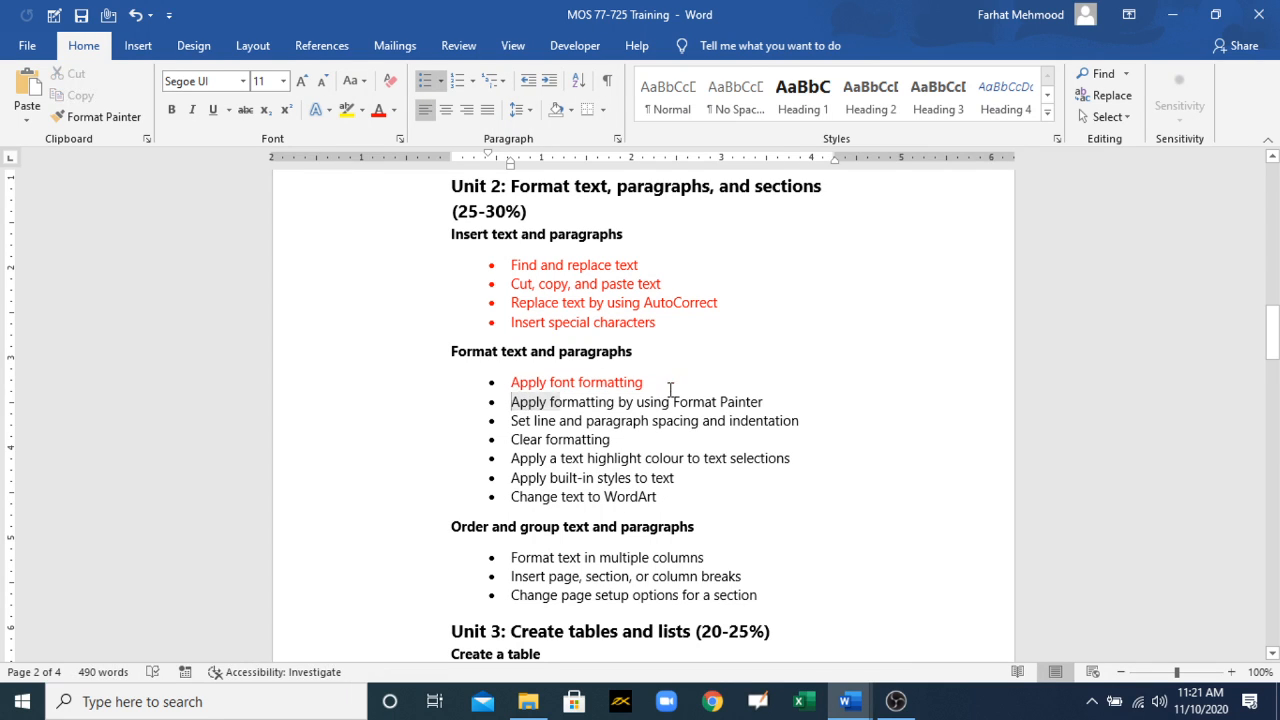
pyautogui.moveTo(670, 389); pyautogui.dragTo(767, 401)
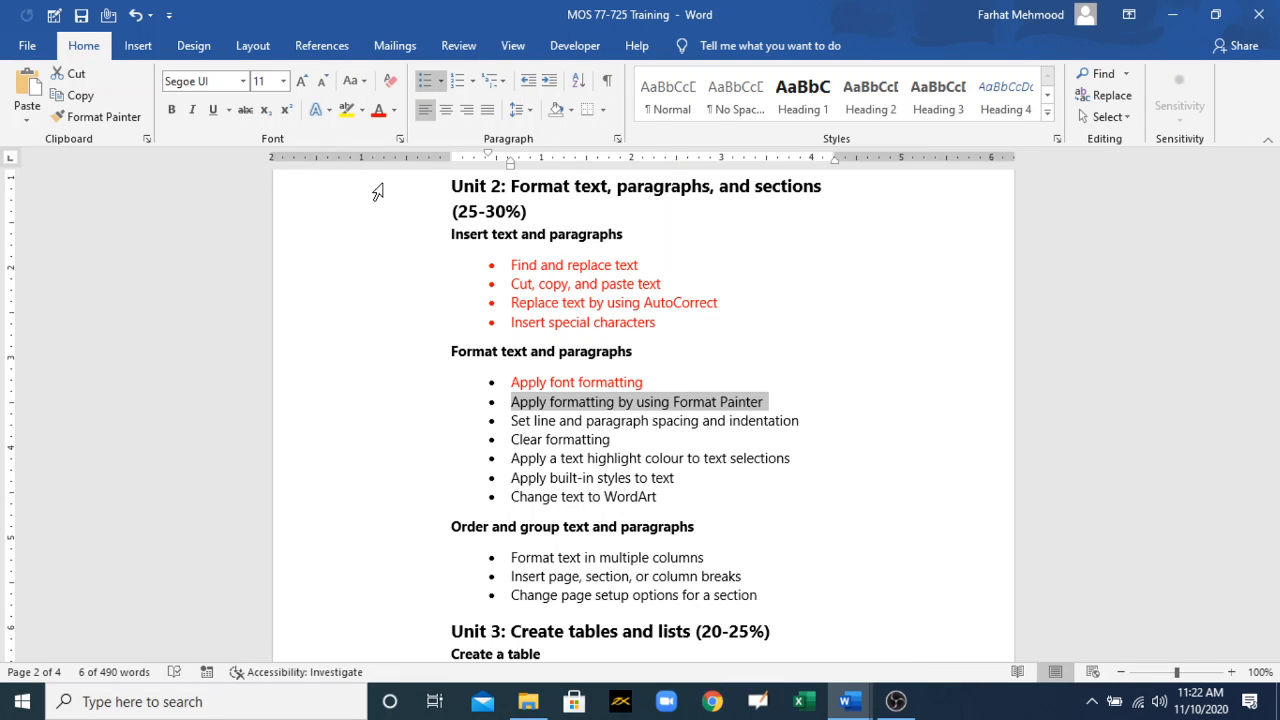
pyautogui.click(893, 702)
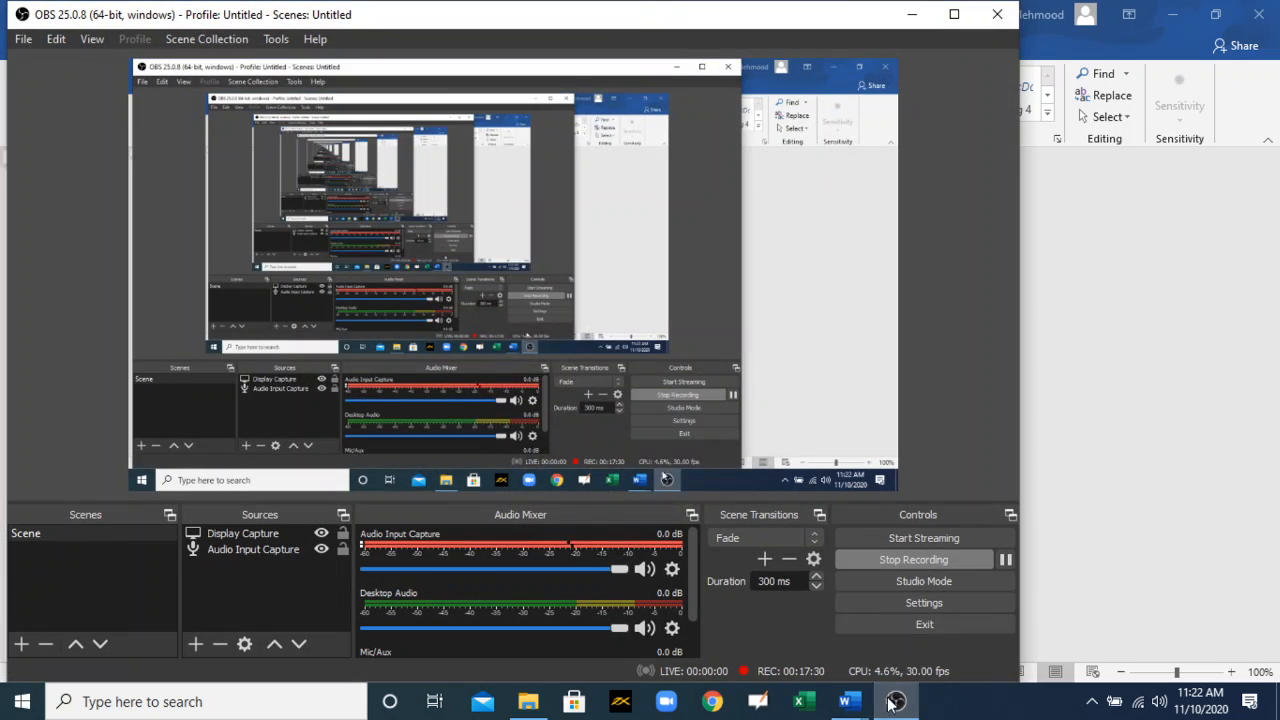
pyautogui.click(885, 712)
pyautogui.moveTo(853, 705)
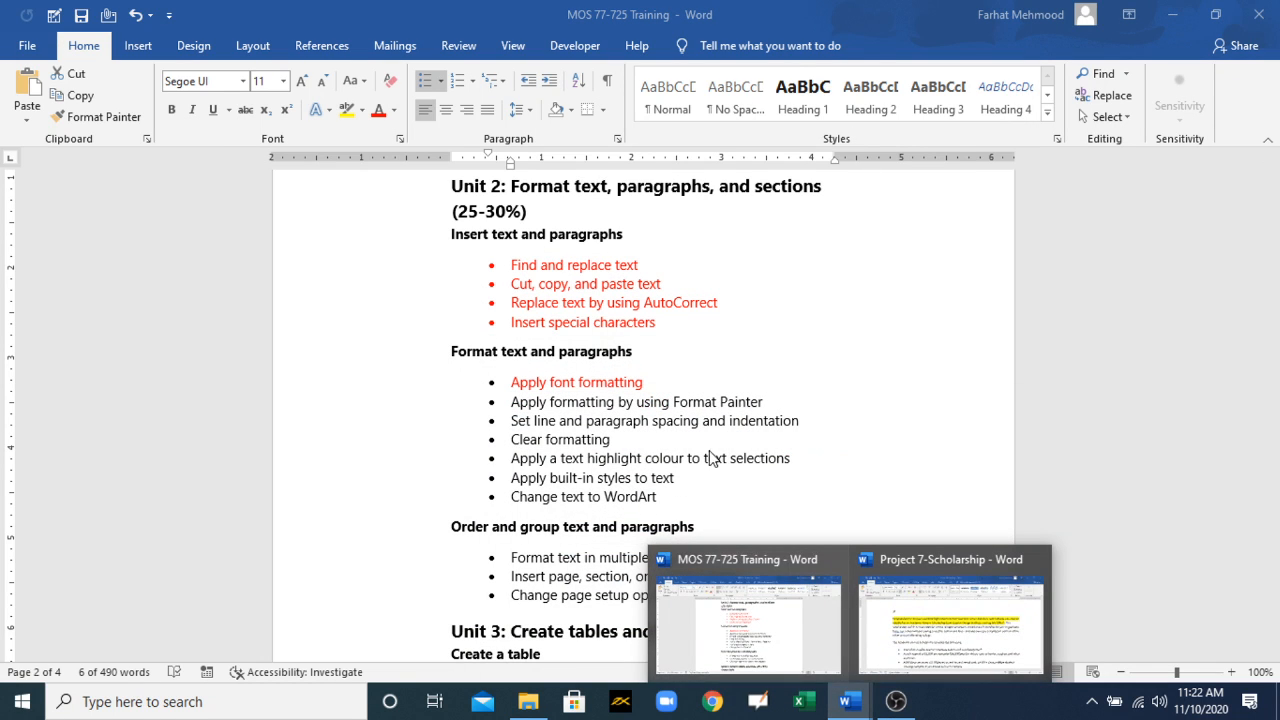
# Step: Colour the "Apply formatting by using Format Painter" bullet red and switch back to the Project 7-Scholarship document
pyautogui.click(785, 403)
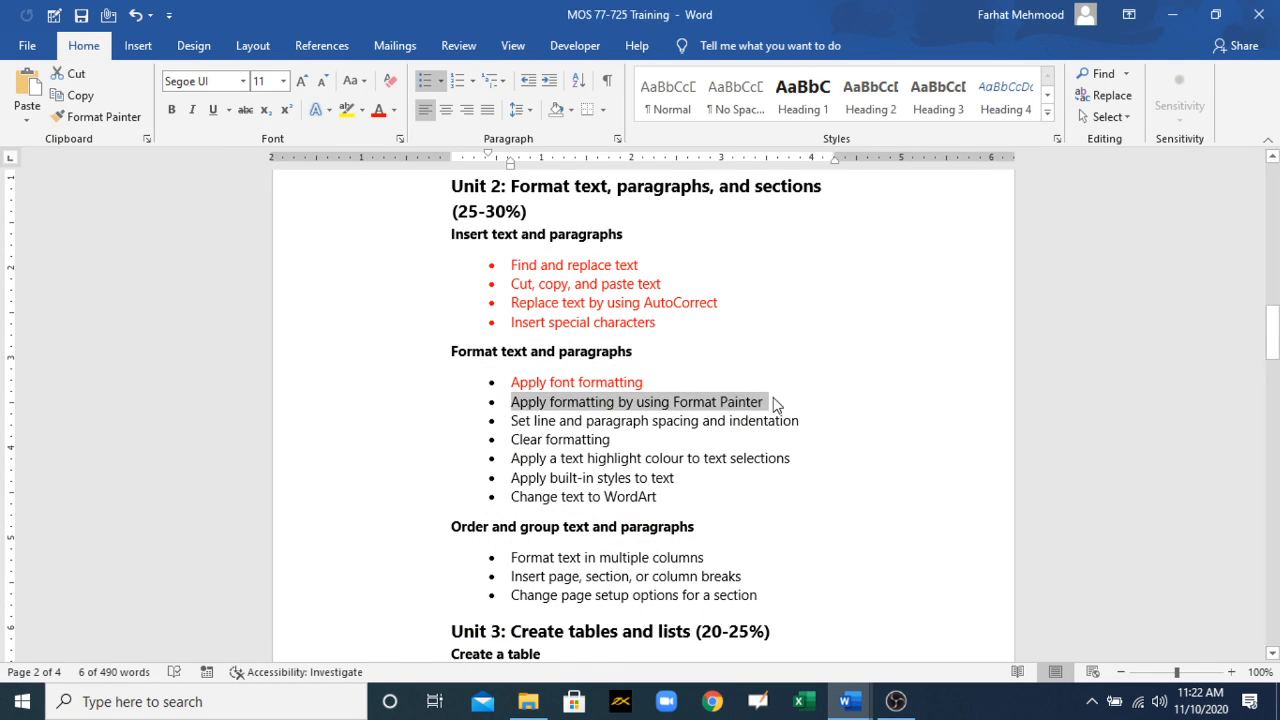
pyautogui.click(378, 110)
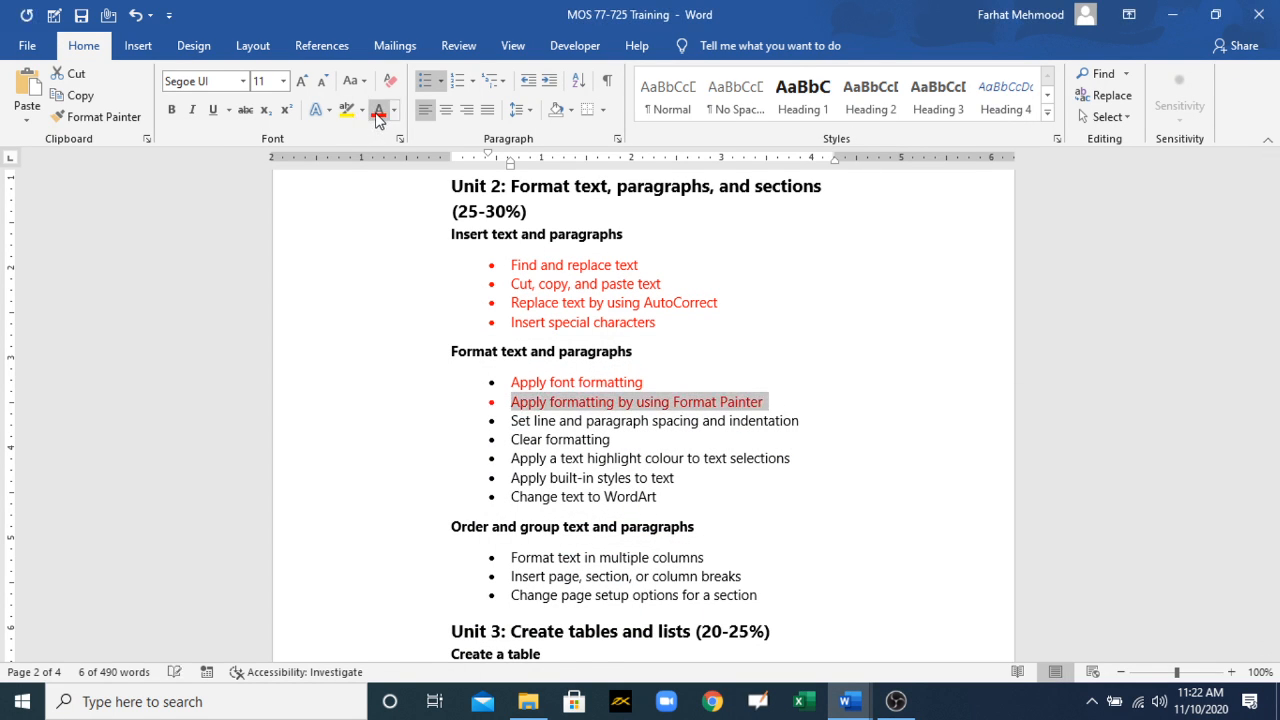
pyautogui.click(908, 706)
pyautogui.moveTo(848, 703)
pyautogui.click(957, 614)
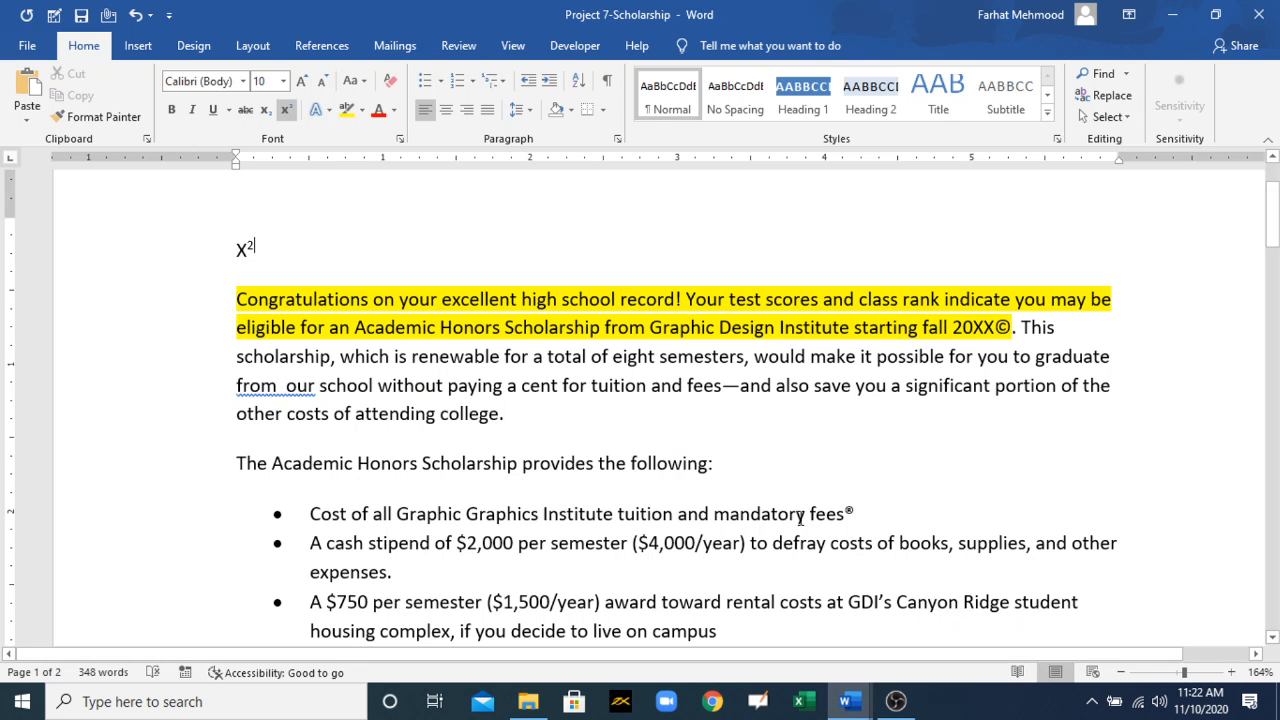
# Step: Try the Title style on the last three lines of the opening paragraph, then undo it
pyautogui.click(504, 413)
pyautogui.keyDown('shift'); pyautogui.click(395, 374); pyautogui.keyUp('shift')
pyautogui.keyDown('shift'); pyautogui.click(237, 357); pyautogui.keyUp('shift')
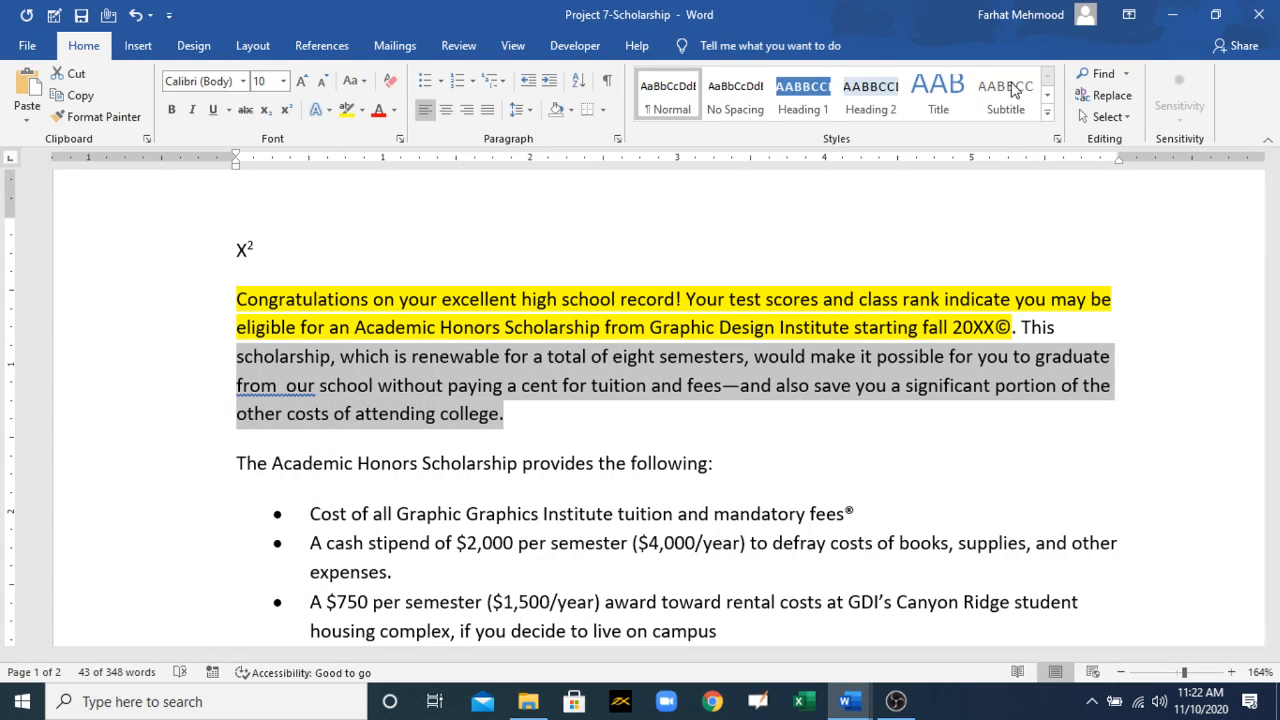
pyautogui.click(938, 92)
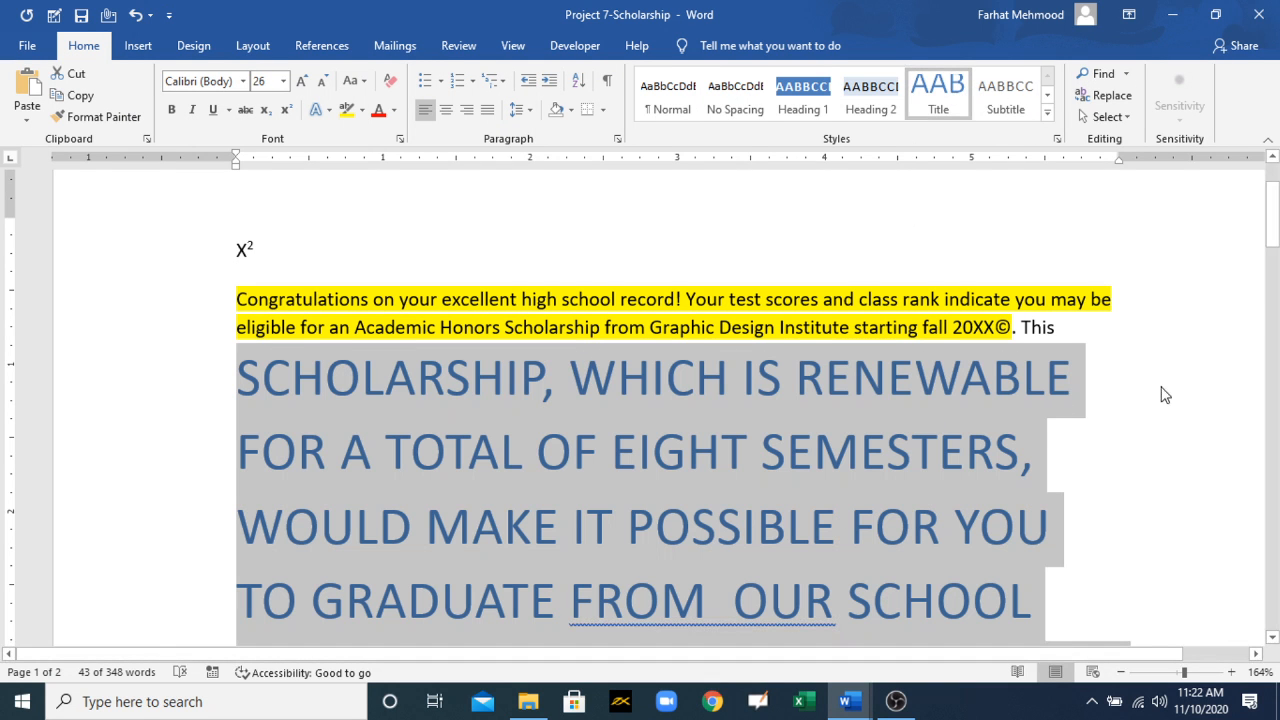
pyautogui.click(1211, 290)
pyautogui.moveTo(1272, 212); pyautogui.dragTo(1272, 240)
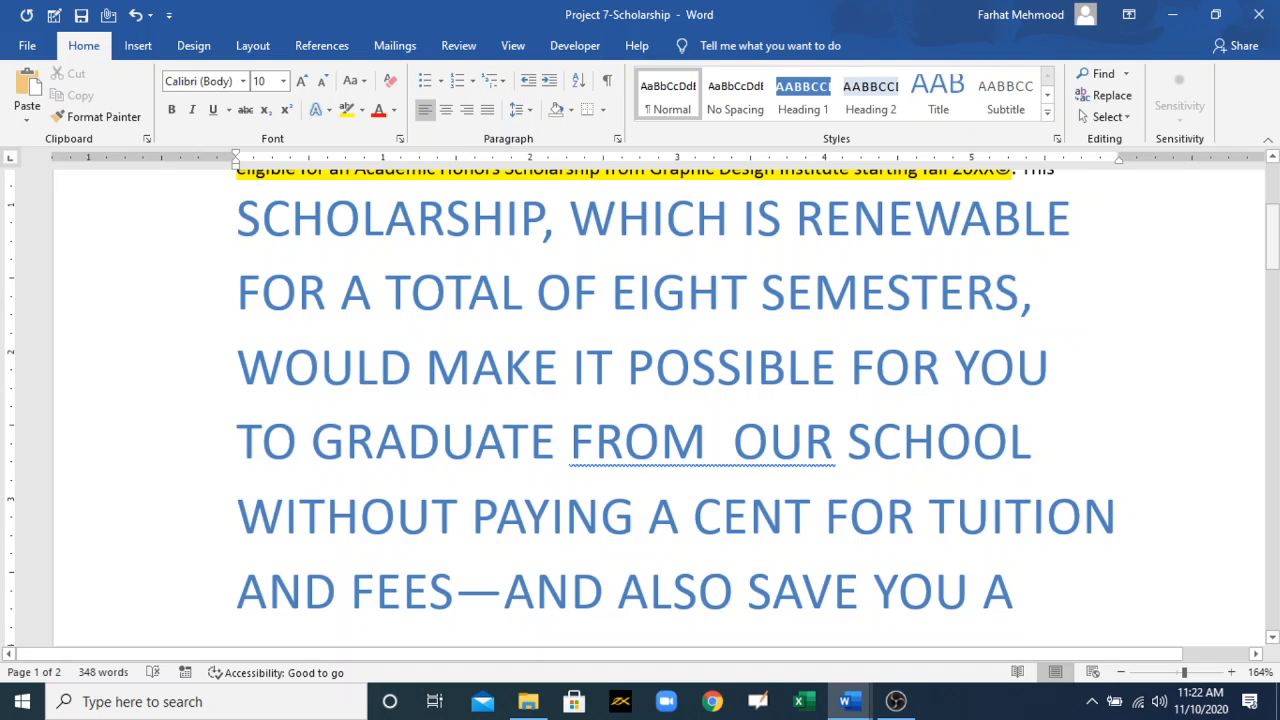
pyautogui.hotkey('ctrl', 'z')
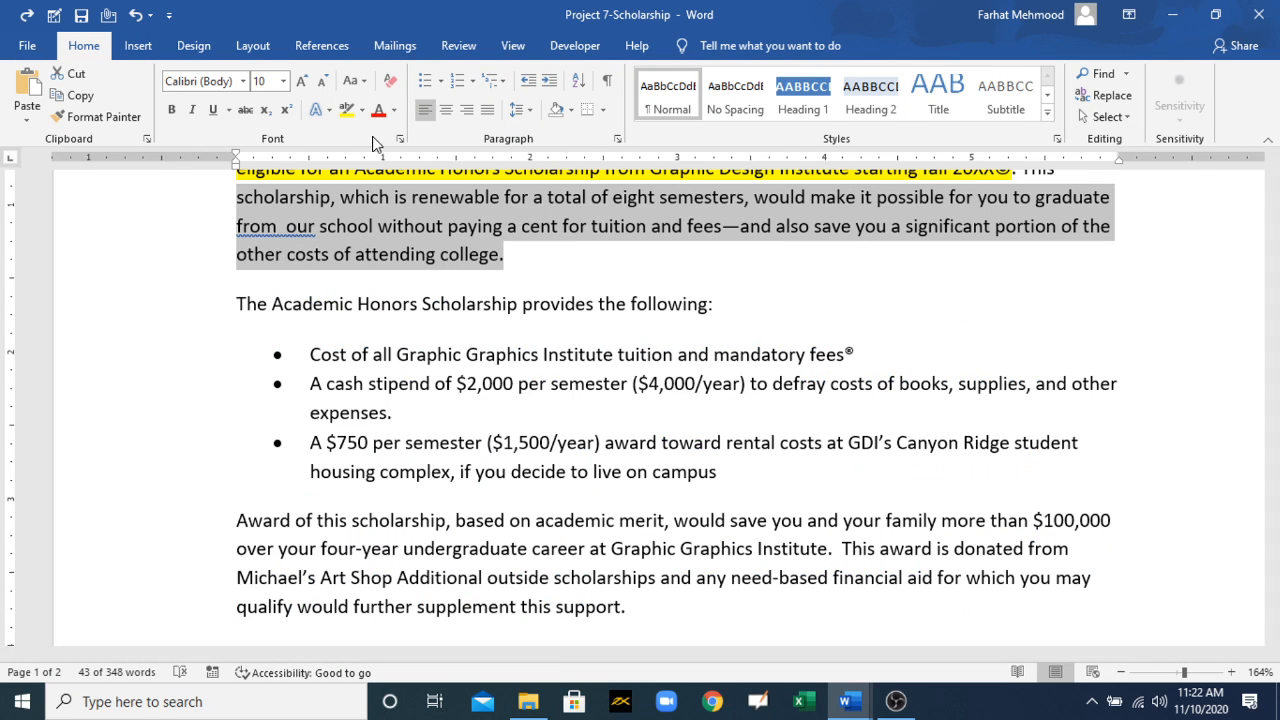
# Step: Apply the light blue outlined text effect to the last three lines of the opening paragraph
pyautogui.click(322, 111)
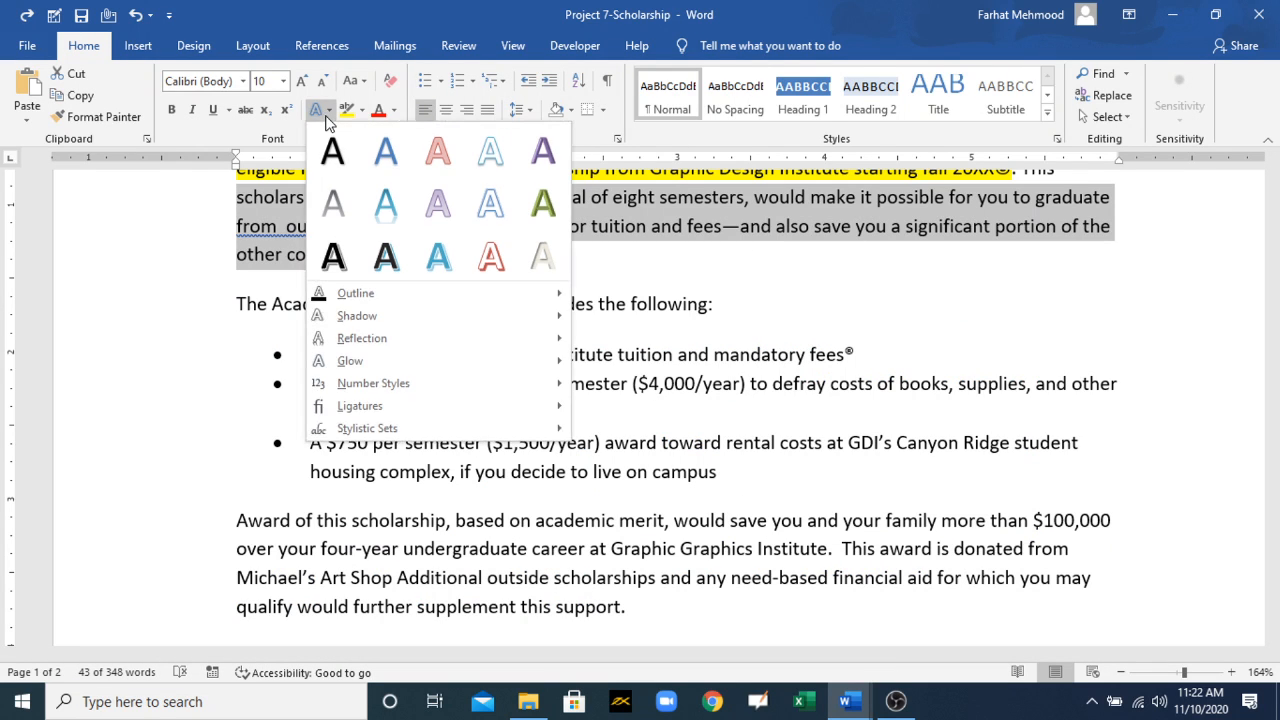
pyautogui.click(491, 160)
pyautogui.click(692, 312)
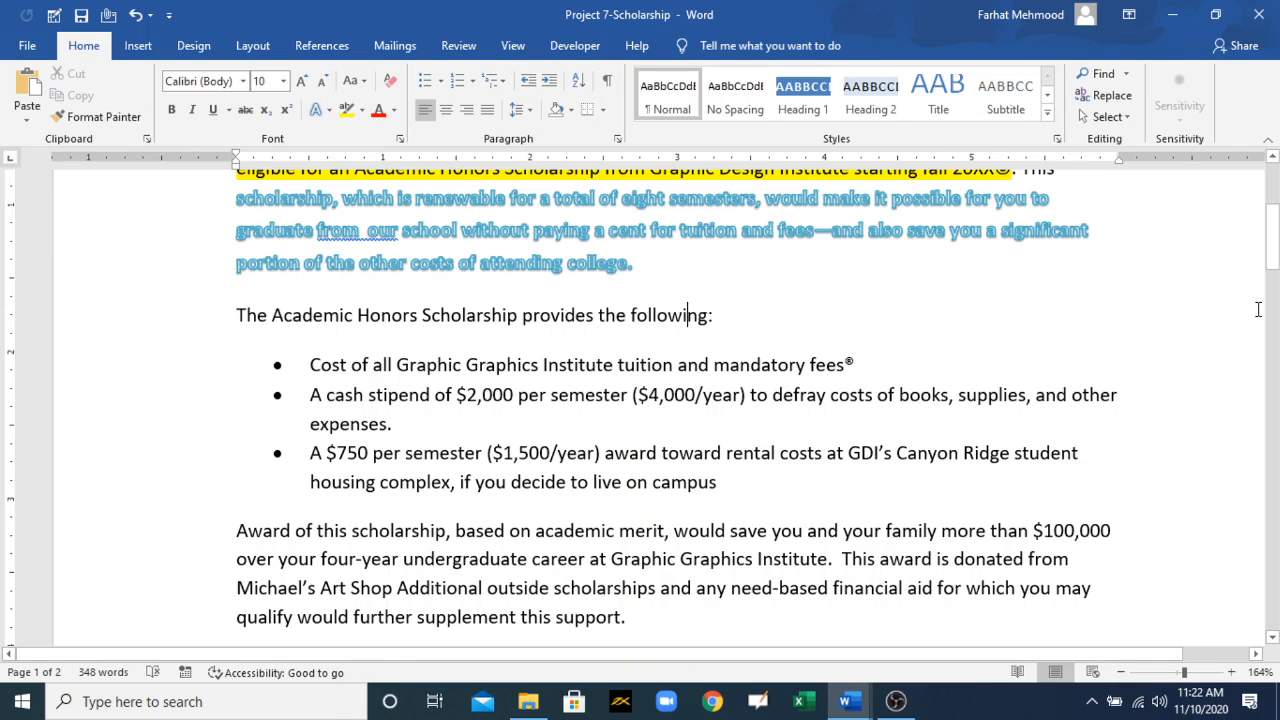
# Step: Copy the opening paragraph's formatting with Format Painter onto "The Academic Honors Scholarship provides the following:" and the three bullets below it
pyautogui.moveTo(1272, 240); pyautogui.dragTo(1272, 230)
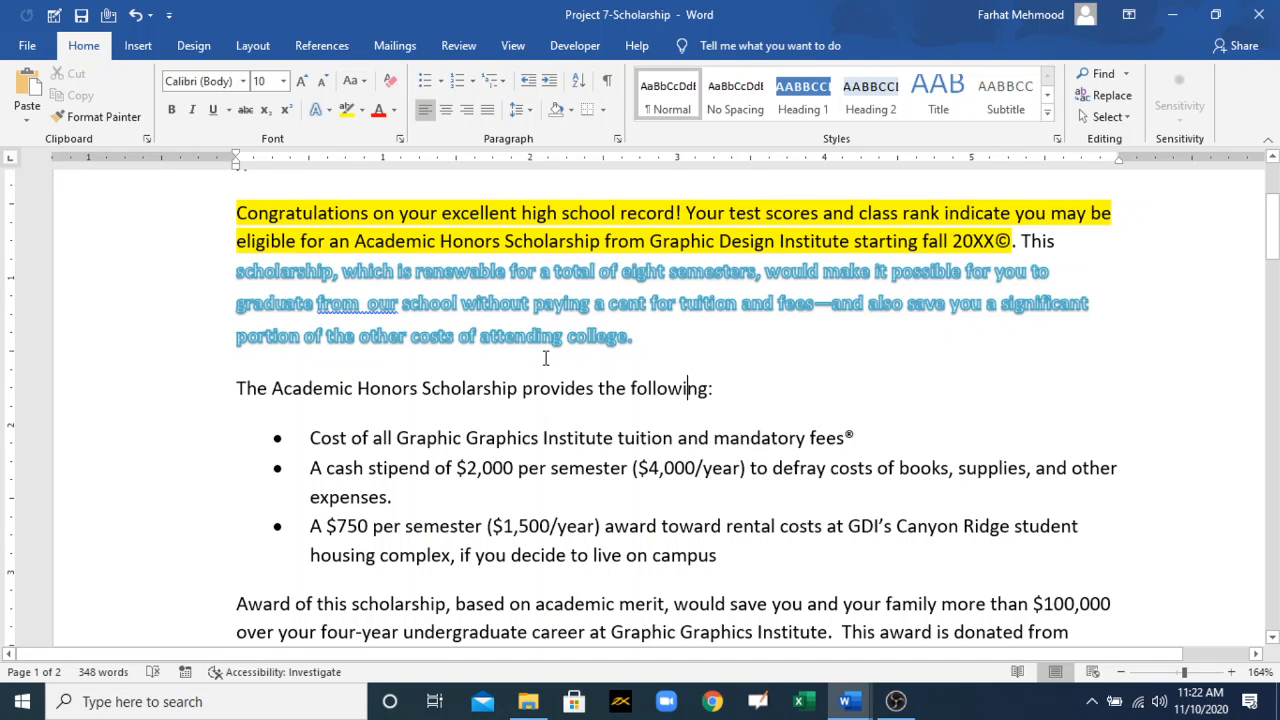
pyautogui.click(240, 388)
pyautogui.moveTo(448, 519); pyautogui.dragTo(783, 481)
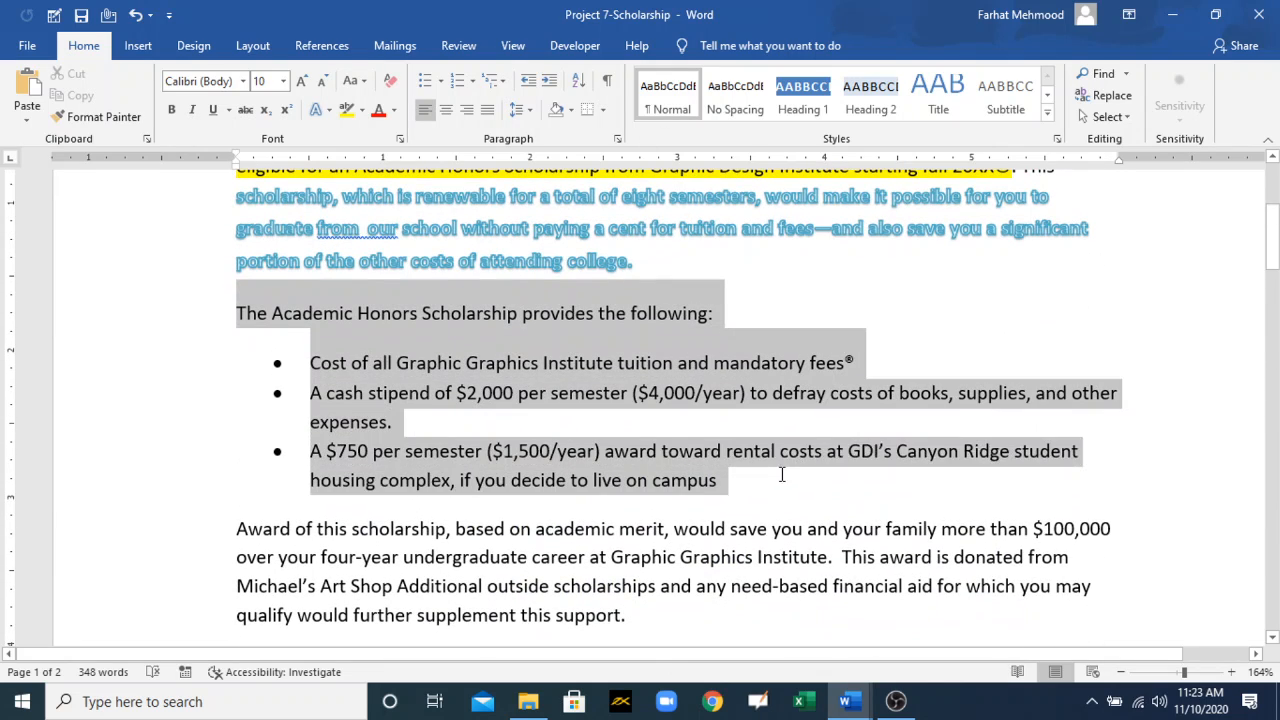
pyautogui.click(656, 258)
pyautogui.moveTo(656, 258); pyautogui.dragTo(498, 222)
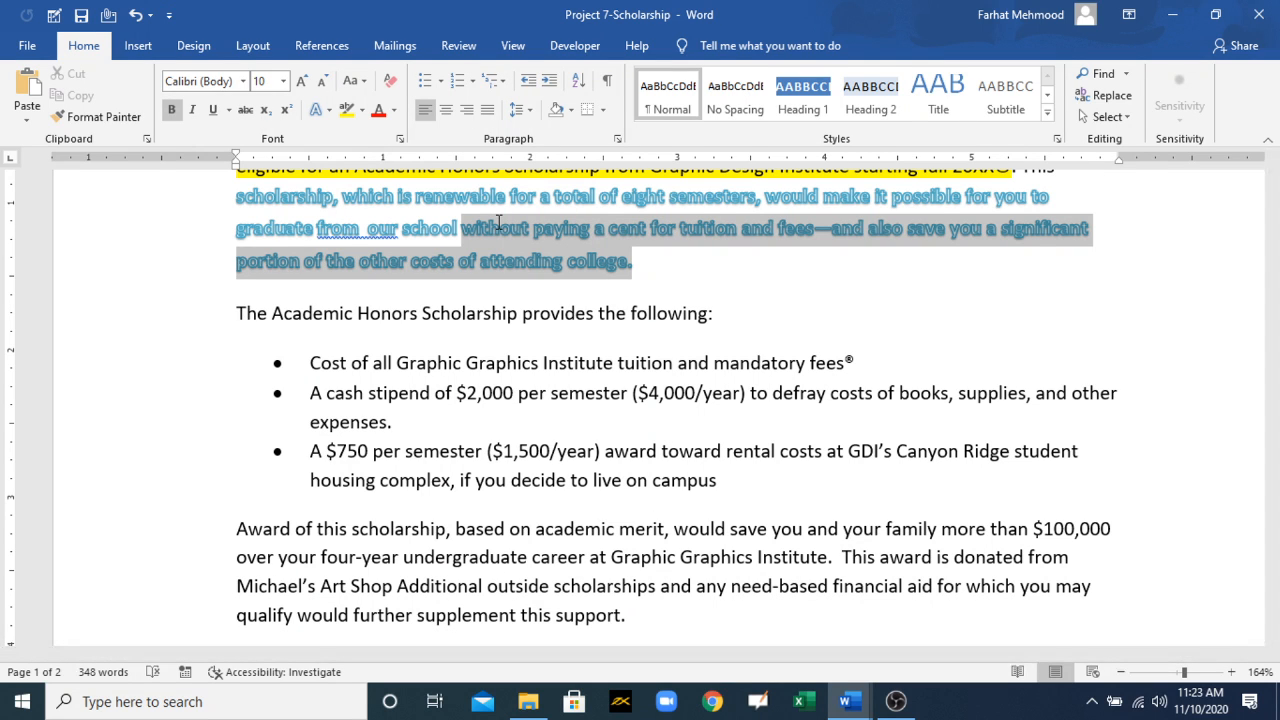
pyautogui.moveTo(498, 222); pyautogui.dragTo(241, 269)
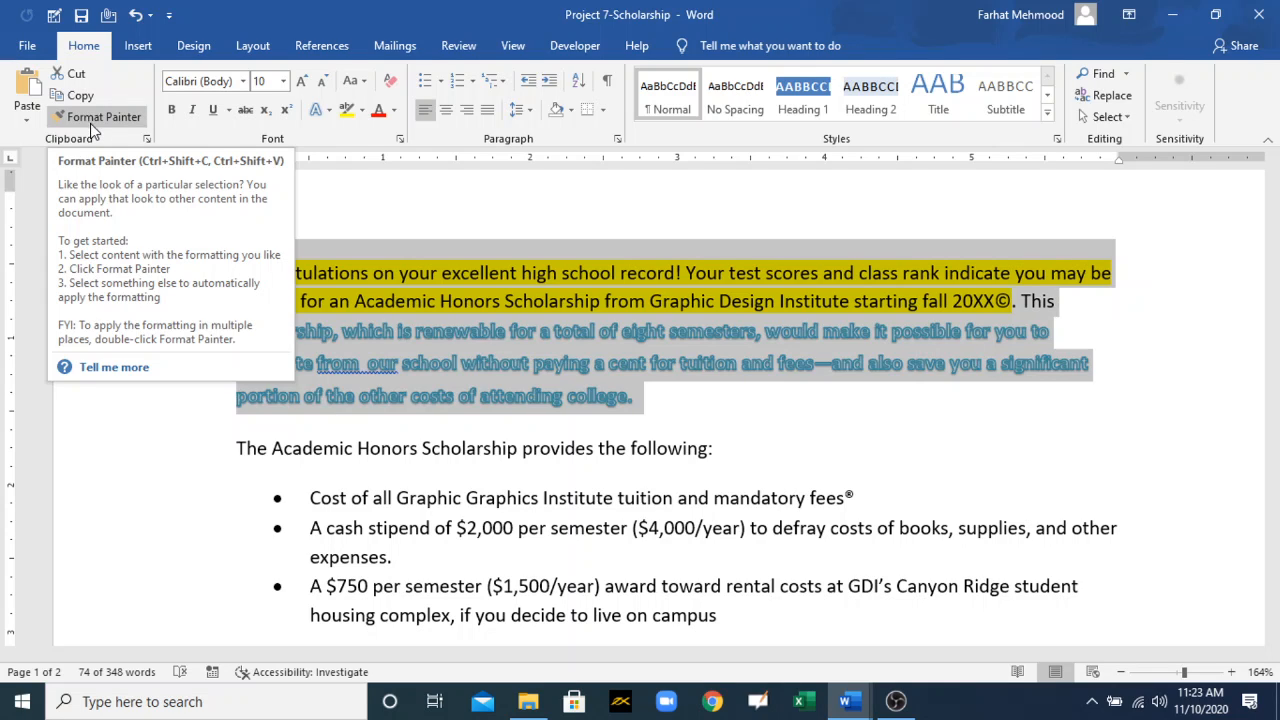
pyautogui.click(89, 118)
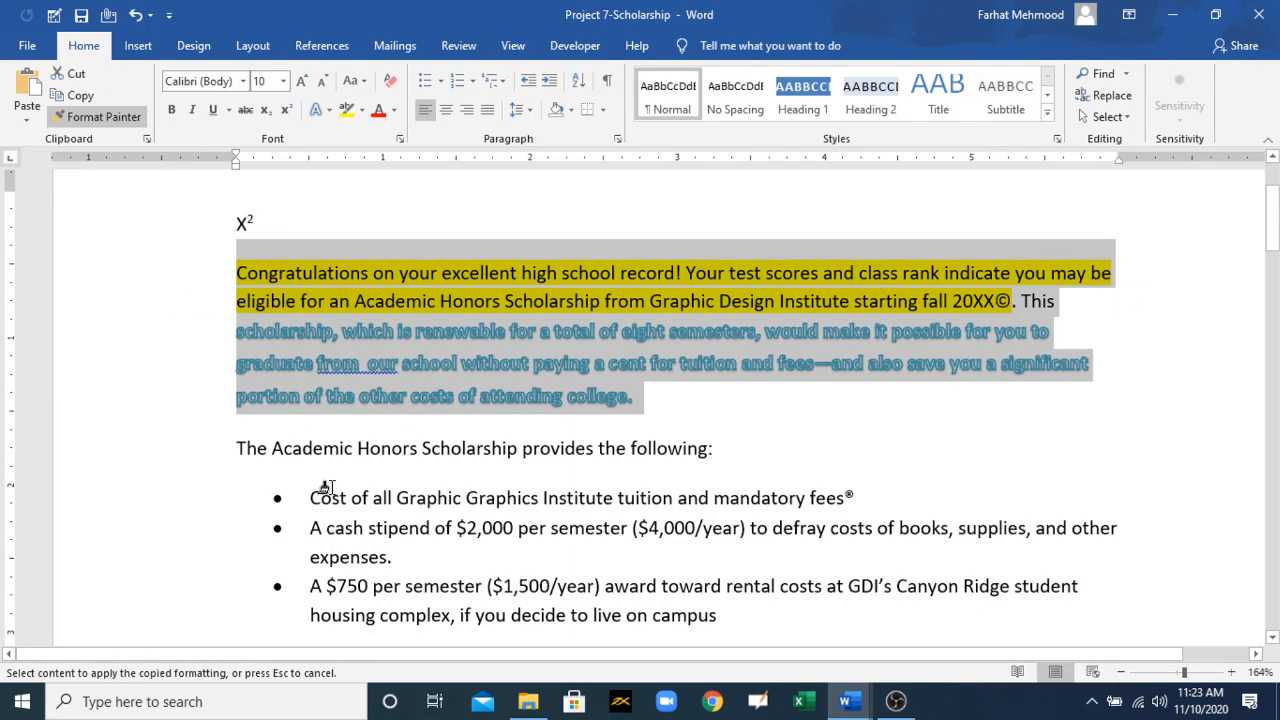
pyautogui.moveTo(238, 456)
pyautogui.mouseDown()
pyautogui.moveTo(323, 528)
pyautogui.moveTo(471, 588)
pyautogui.moveTo(705, 612)
pyautogui.mouseUp()
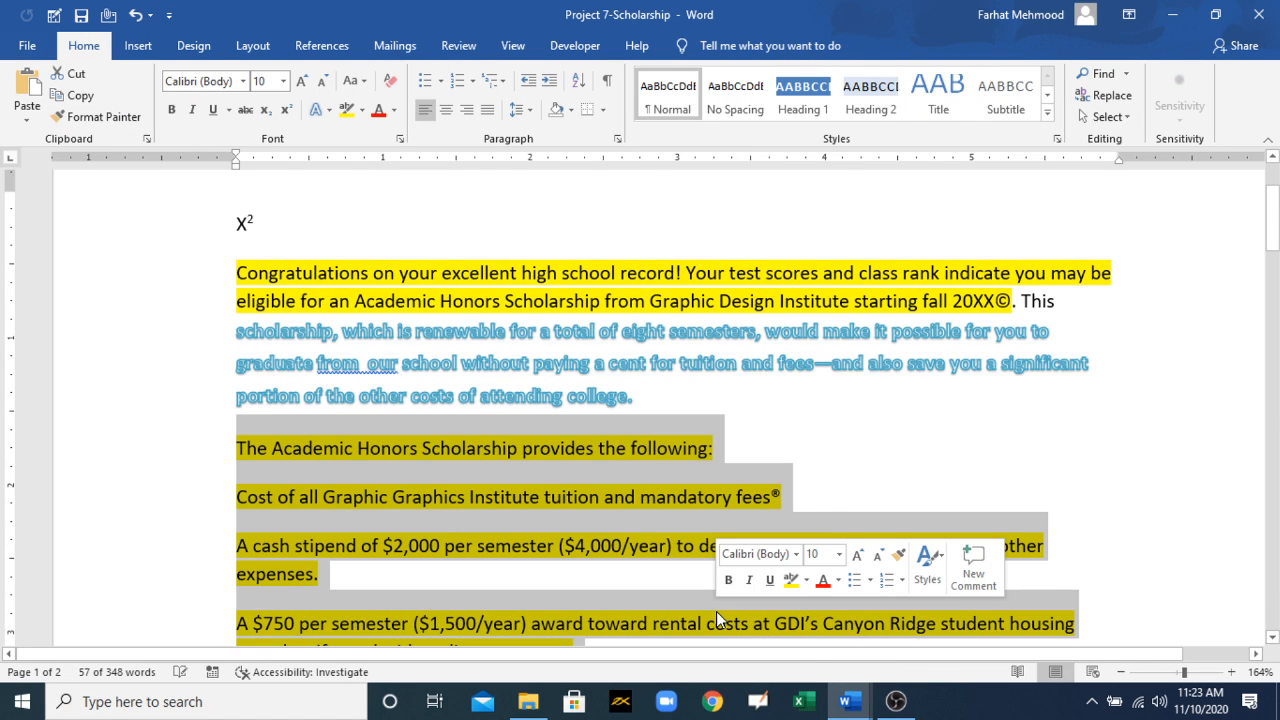
pyautogui.moveTo(1273, 220); pyautogui.dragTo(1273, 256)
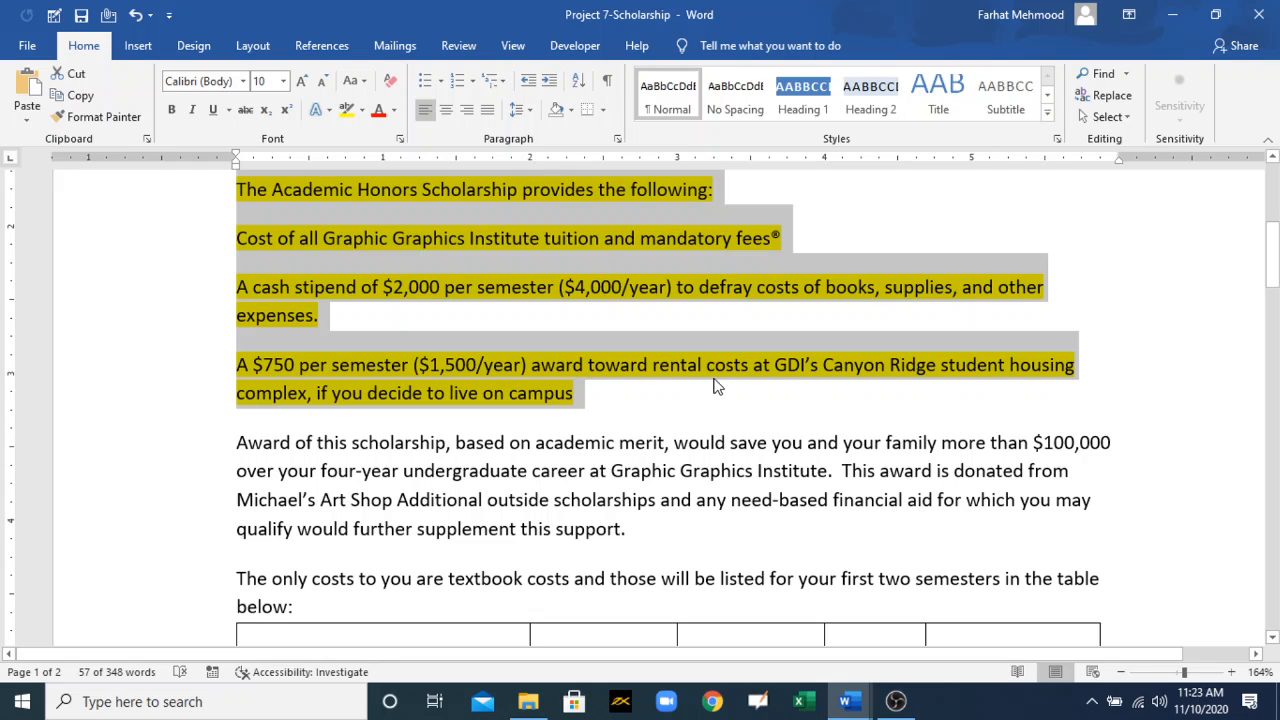
pyautogui.click(672, 388)
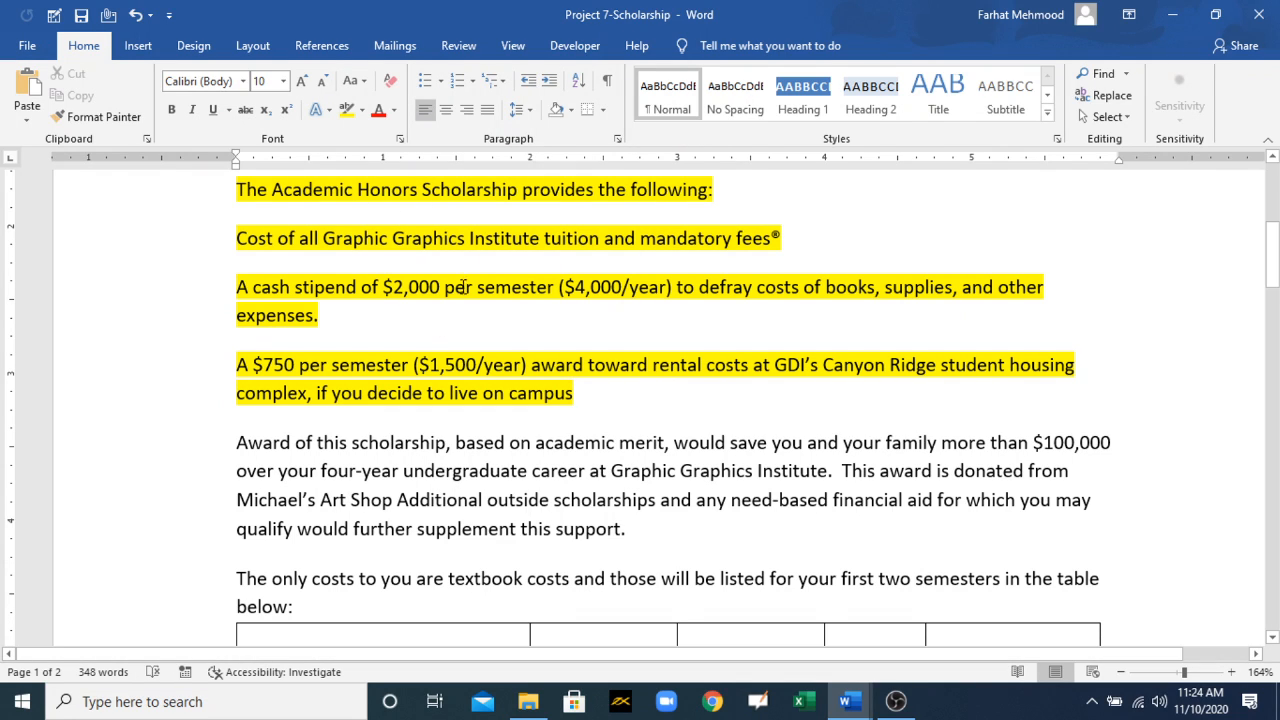
# Step: Format the "Award of this scholarship" paragraph in 12 pt Agency FB
pyautogui.moveTo(1272, 240); pyautogui.dragTo(1272, 248)
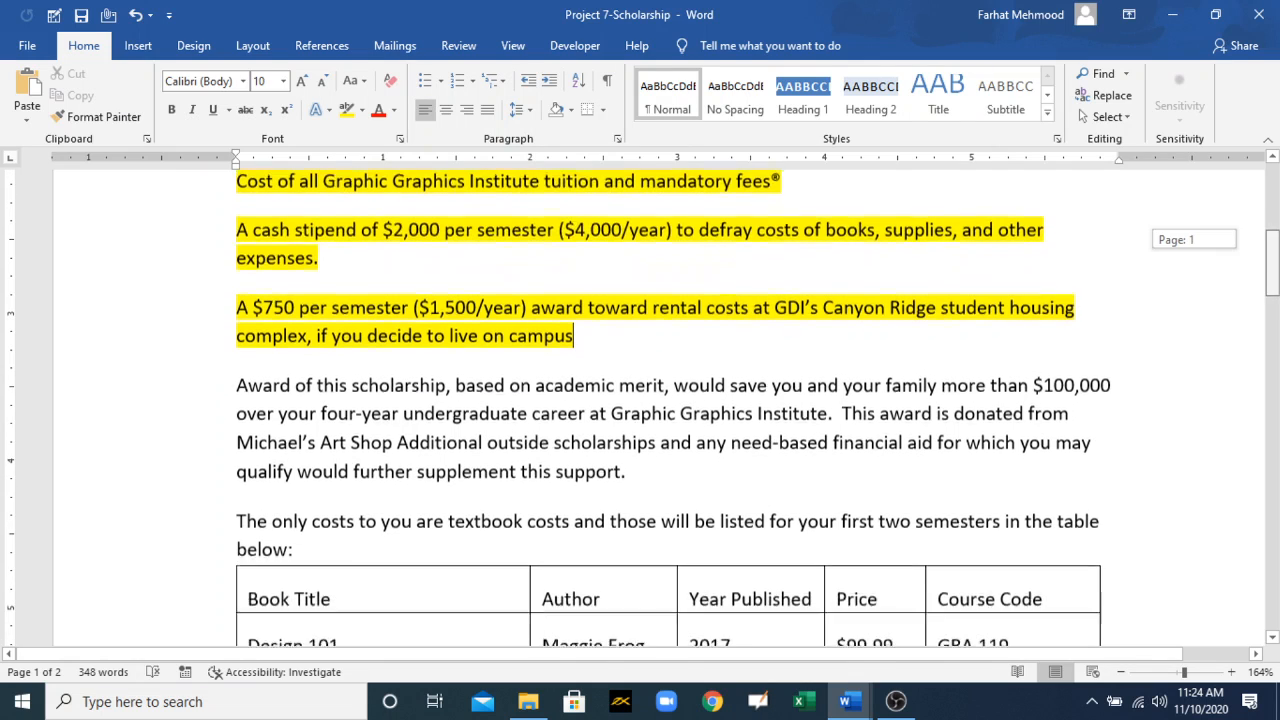
pyautogui.click(639, 477)
pyautogui.moveTo(632, 470); pyautogui.dragTo(240, 385)
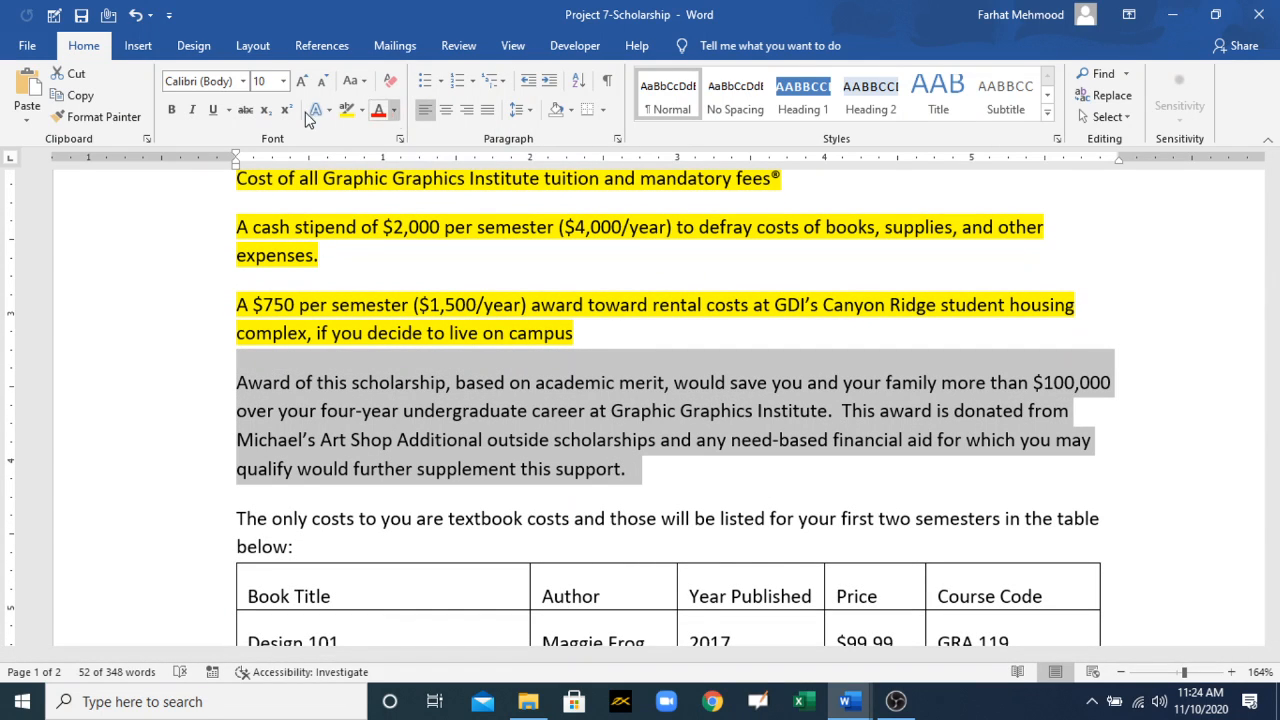
pyautogui.click(283, 81)
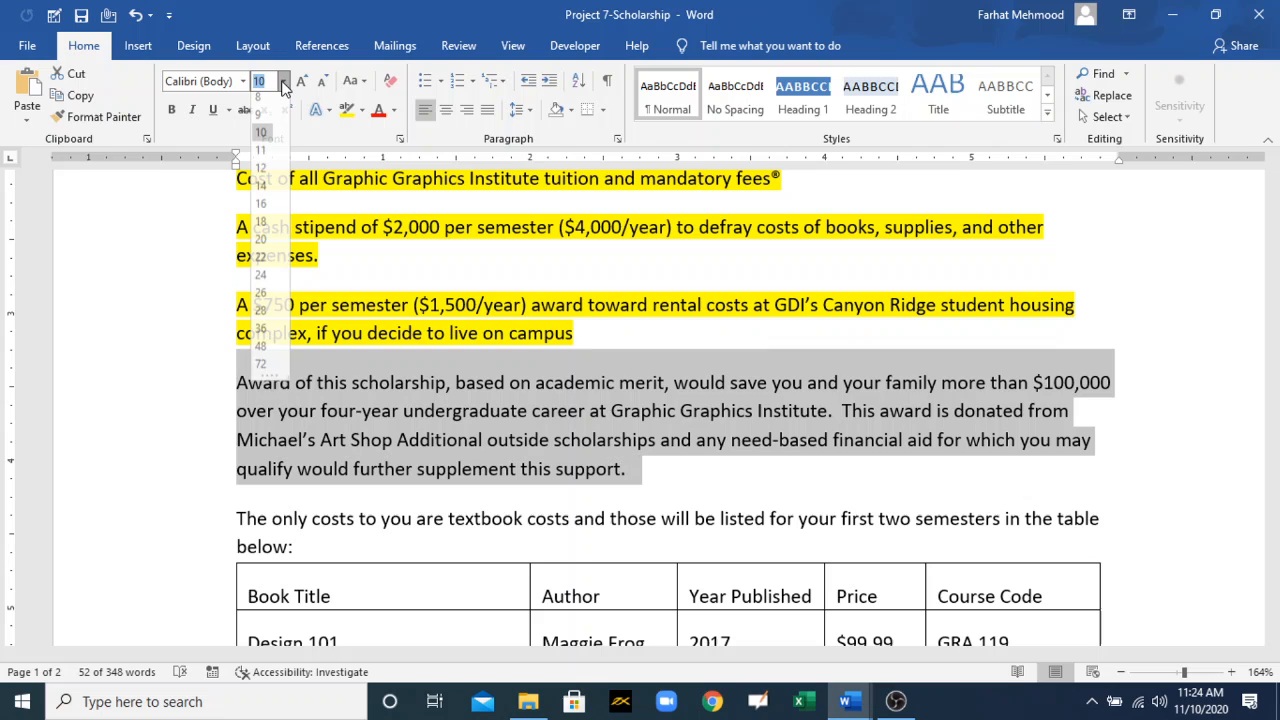
pyautogui.click(261, 174)
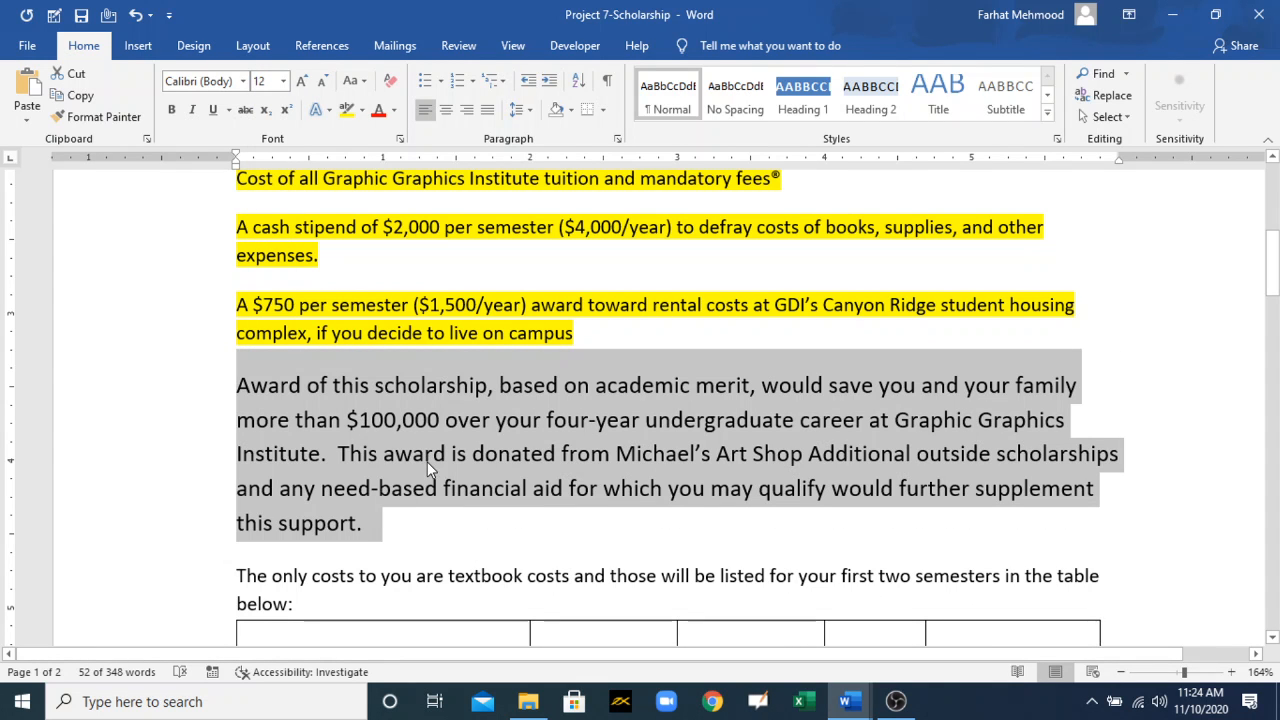
pyautogui.click(242, 81)
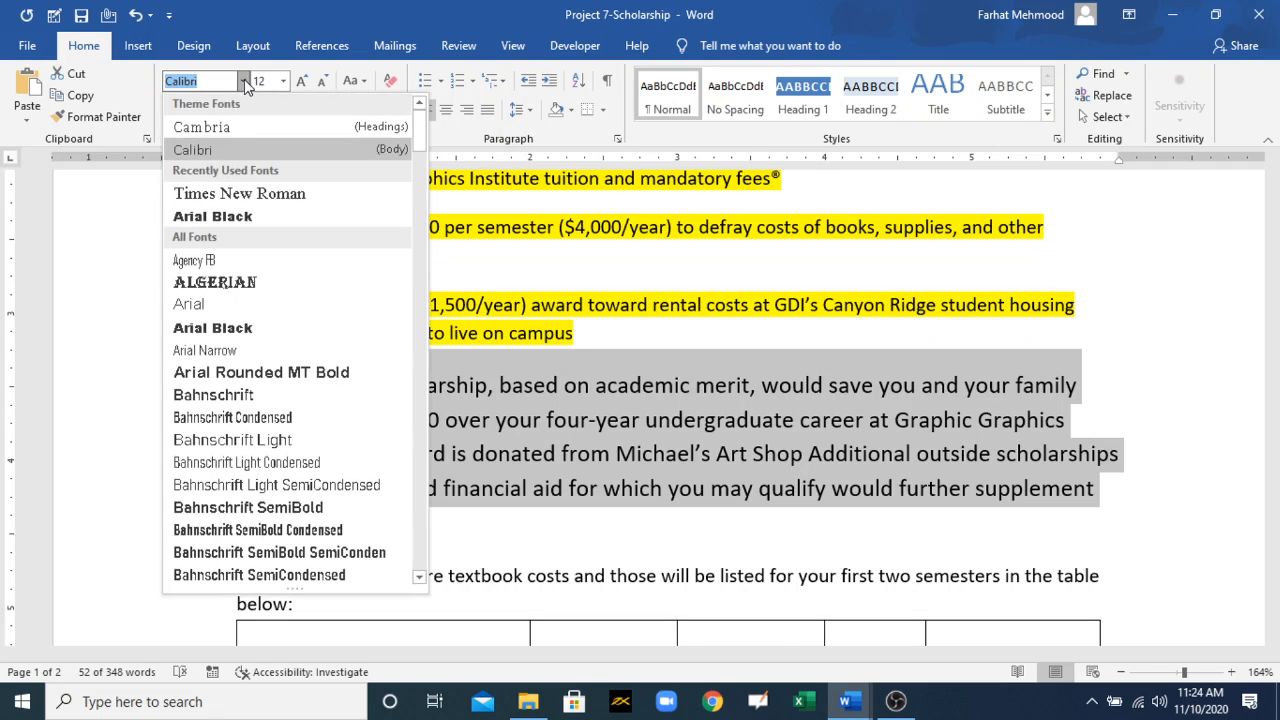
pyautogui.click(224, 262)
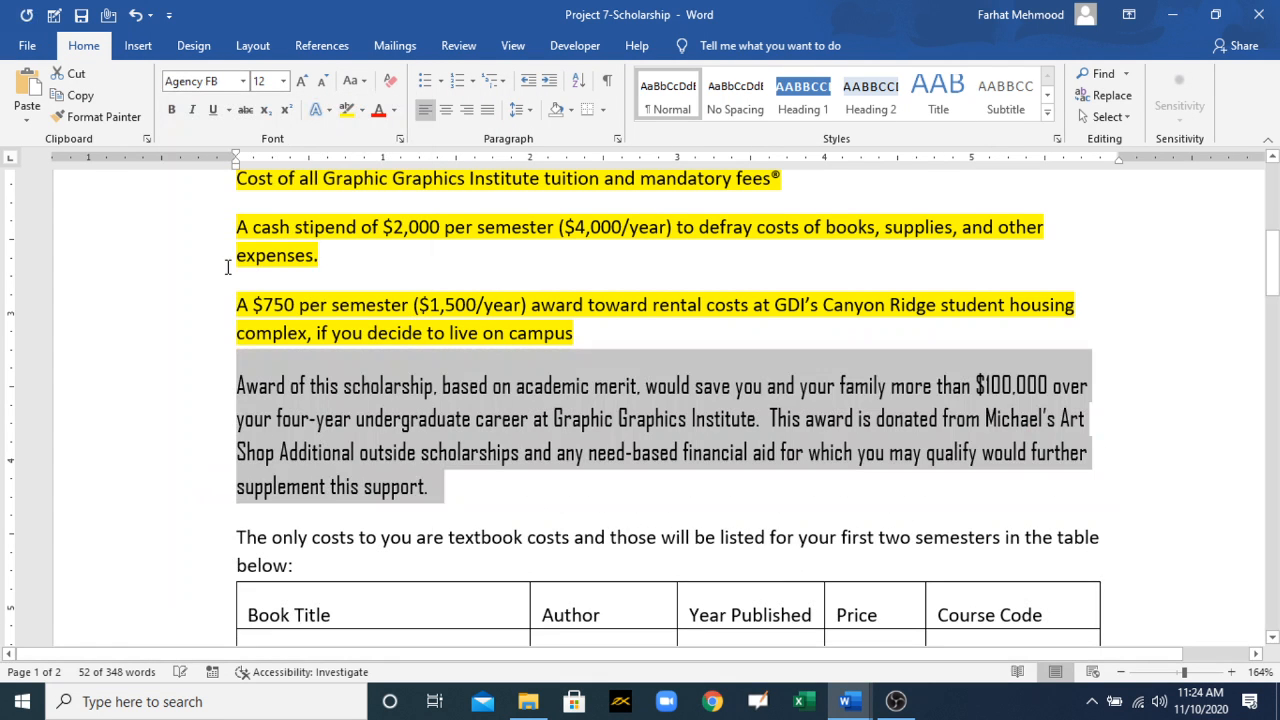
pyautogui.click(515, 511)
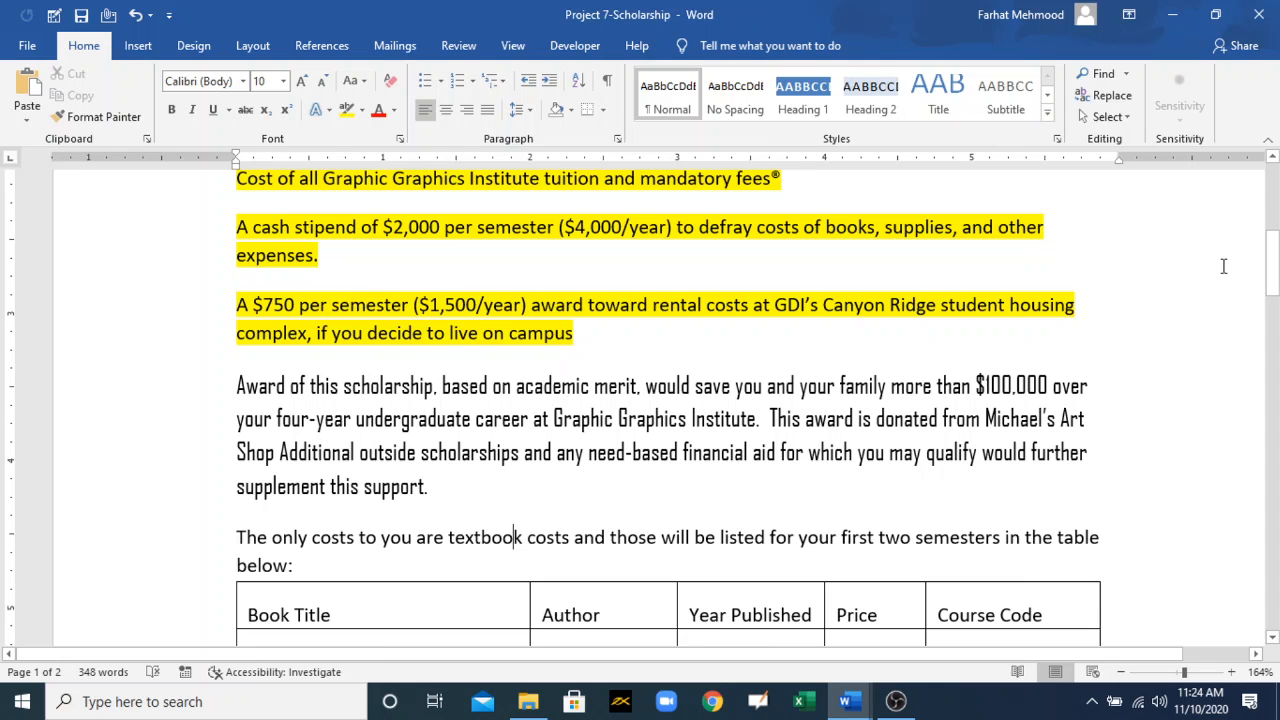
# Step: Use Format Painter to copy the "Award of this scholarship" paragraph's formatting onto the sentence above the book table
pyautogui.scroll(-3, 515, 520)
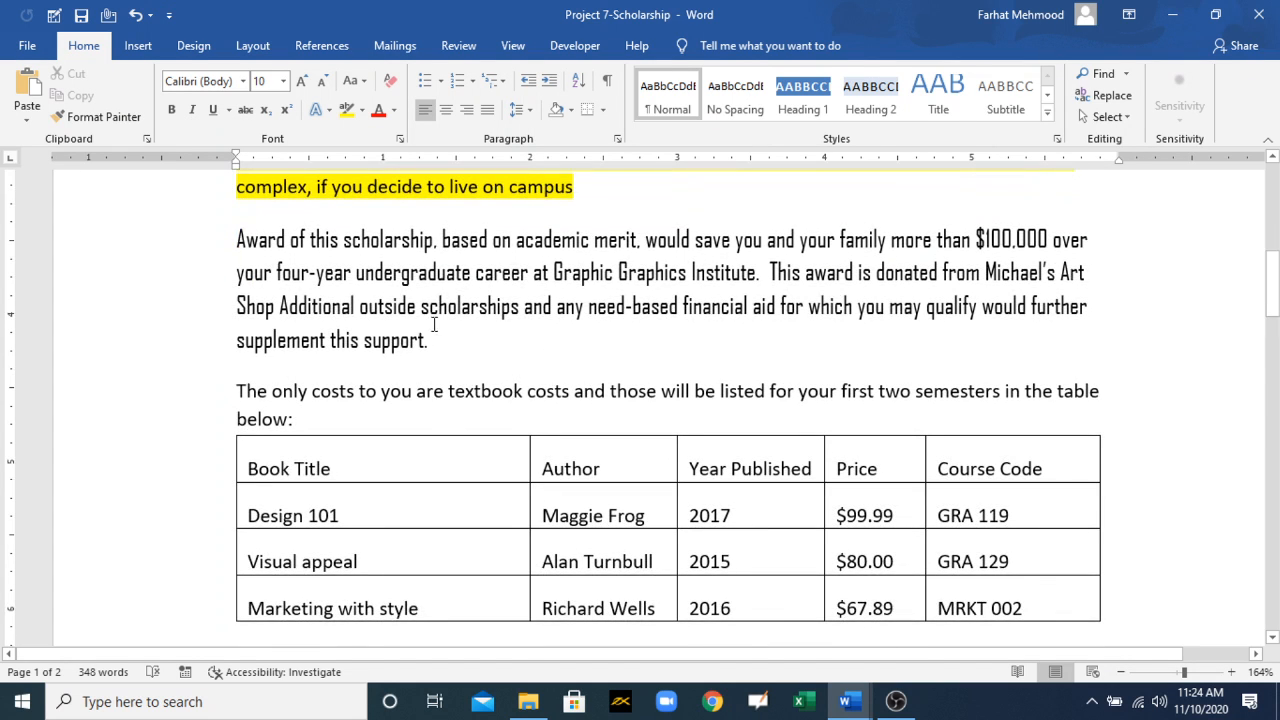
pyautogui.moveTo(432, 340); pyautogui.dragTo(237, 240)
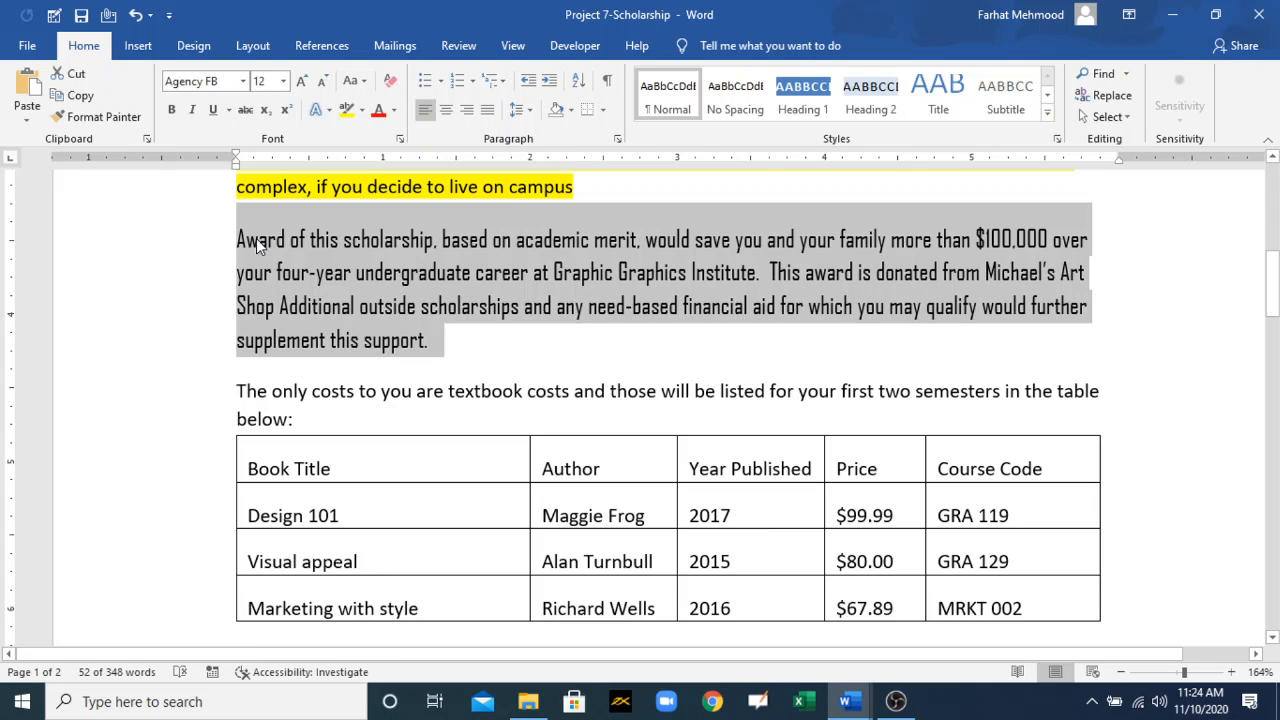
pyautogui.click(90, 116)
pyautogui.moveTo(232, 391)
pyautogui.mouseDown()
pyautogui.moveTo(733, 387)
pyautogui.moveTo(867, 418)
pyautogui.mouseUp()
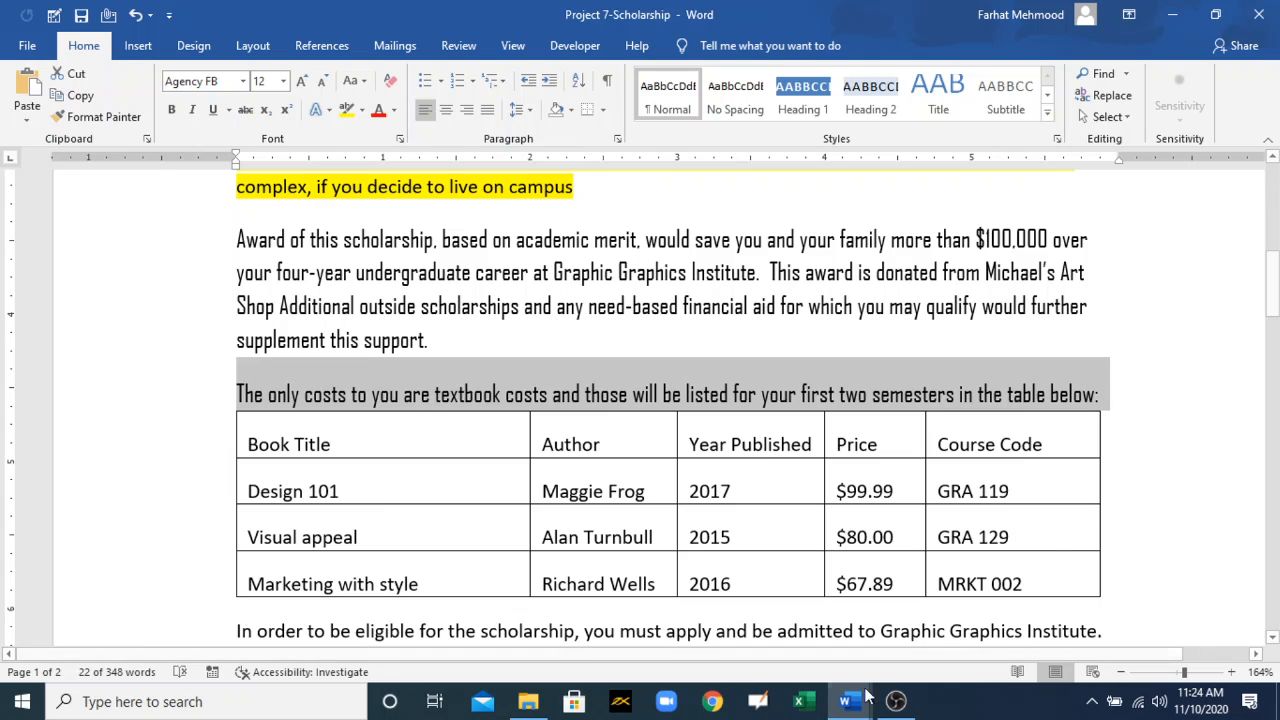
# Step: Switch to the MOS 77-725 Training document and colour the "Set line and paragraph spacing and indentation" bullet red
pyautogui.moveTo(868, 697)
pyautogui.click(750, 620)
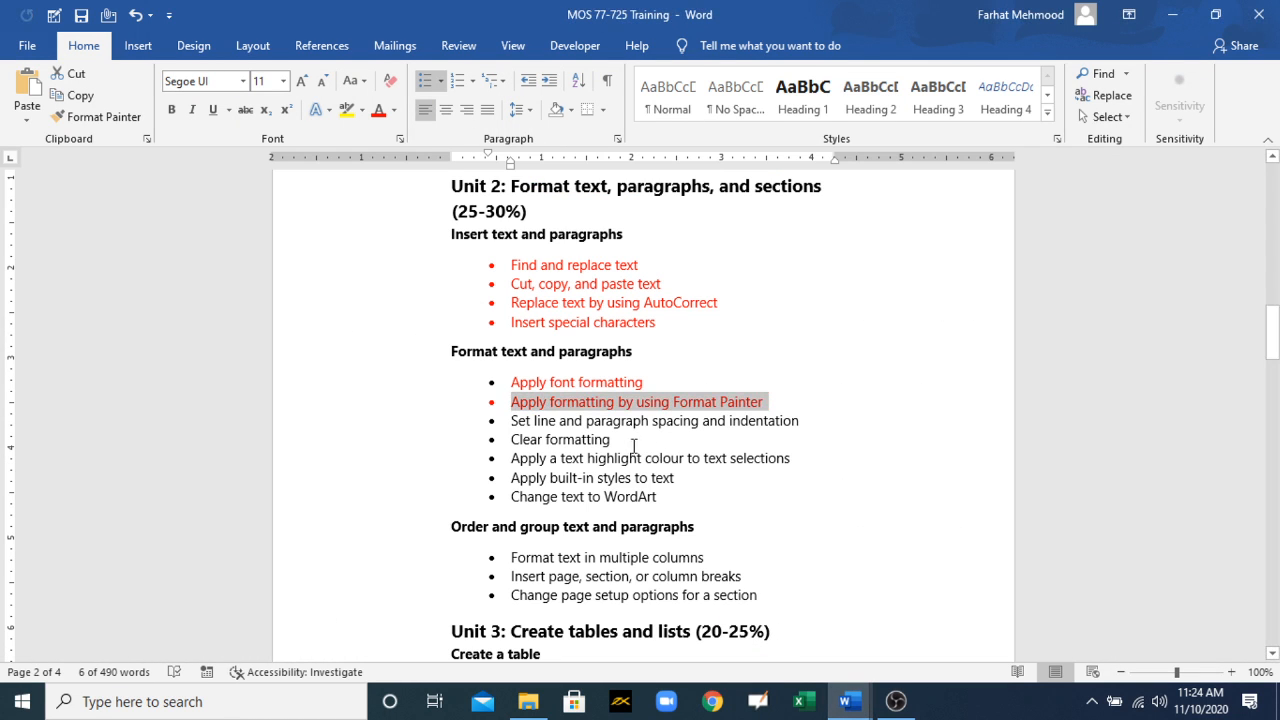
pyautogui.moveTo(511, 421); pyautogui.dragTo(762, 428)
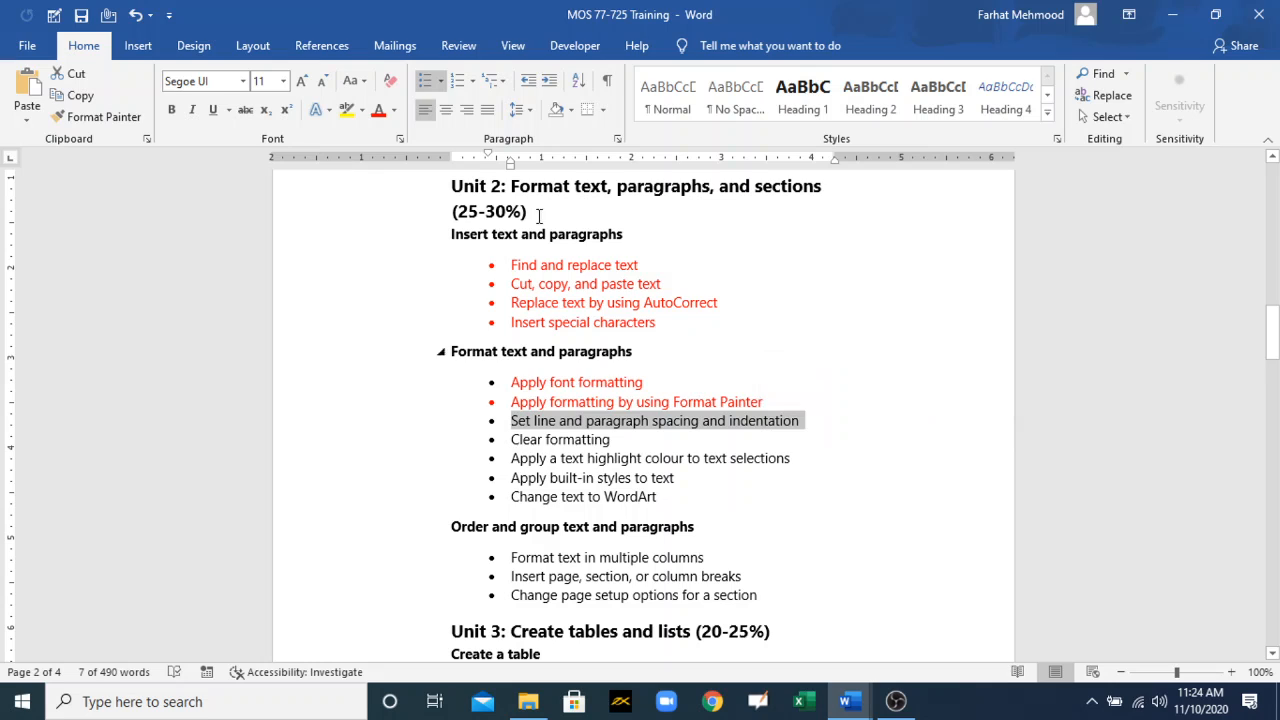
pyautogui.click(379, 110)
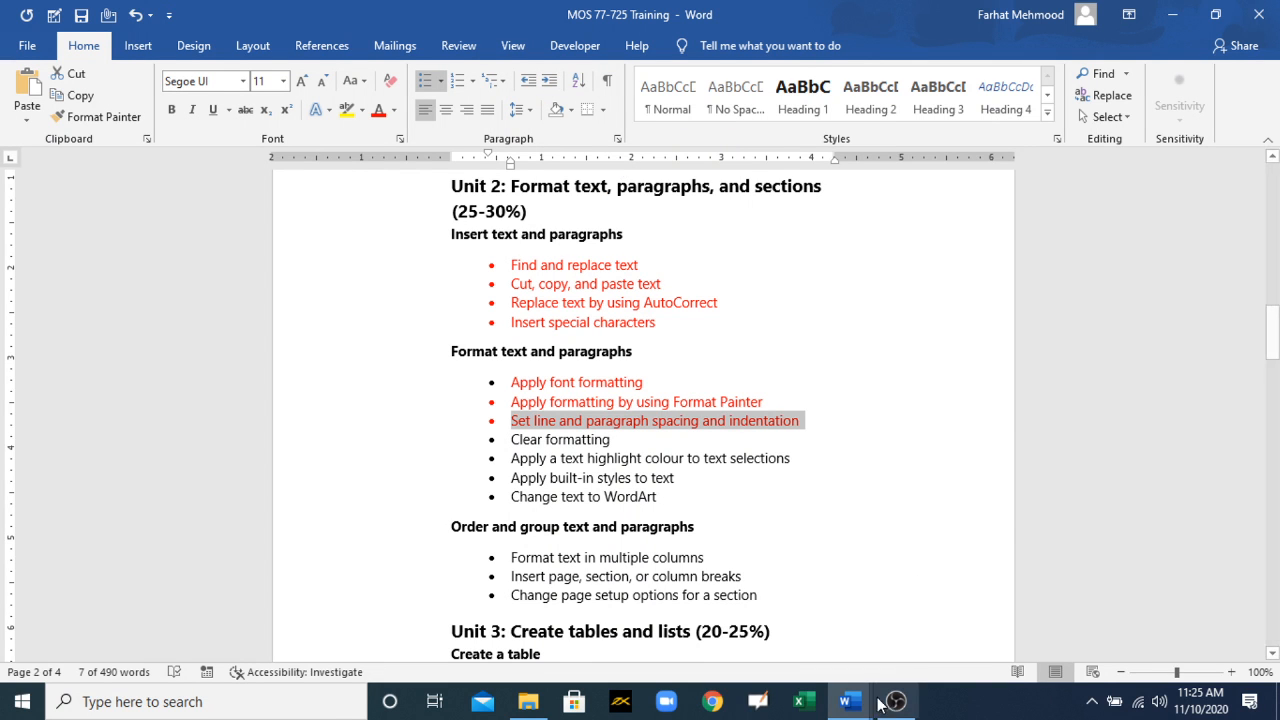
# Step: Return to the scholarship letter and set the line spacing of the "Award of this scholarship" paragraph to 1.5
pyautogui.moveTo(878, 703)
pyautogui.click(960, 625)
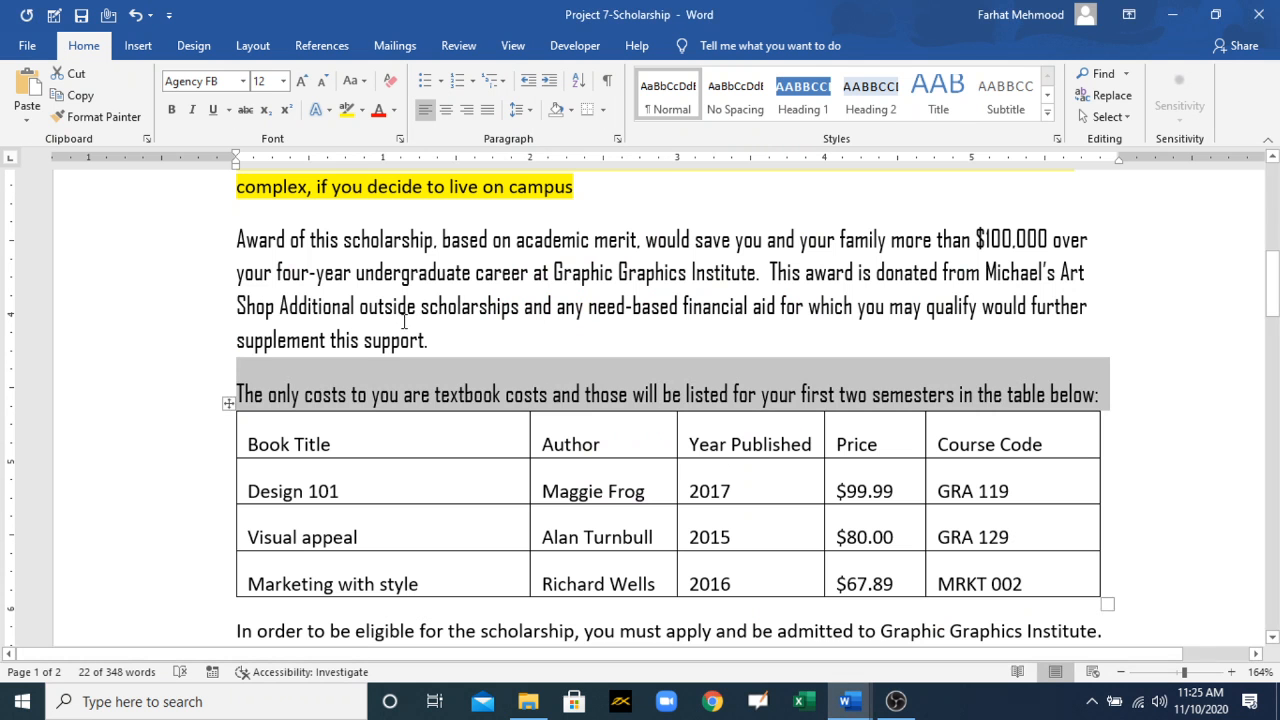
pyautogui.moveTo(445, 340); pyautogui.dragTo(262, 250)
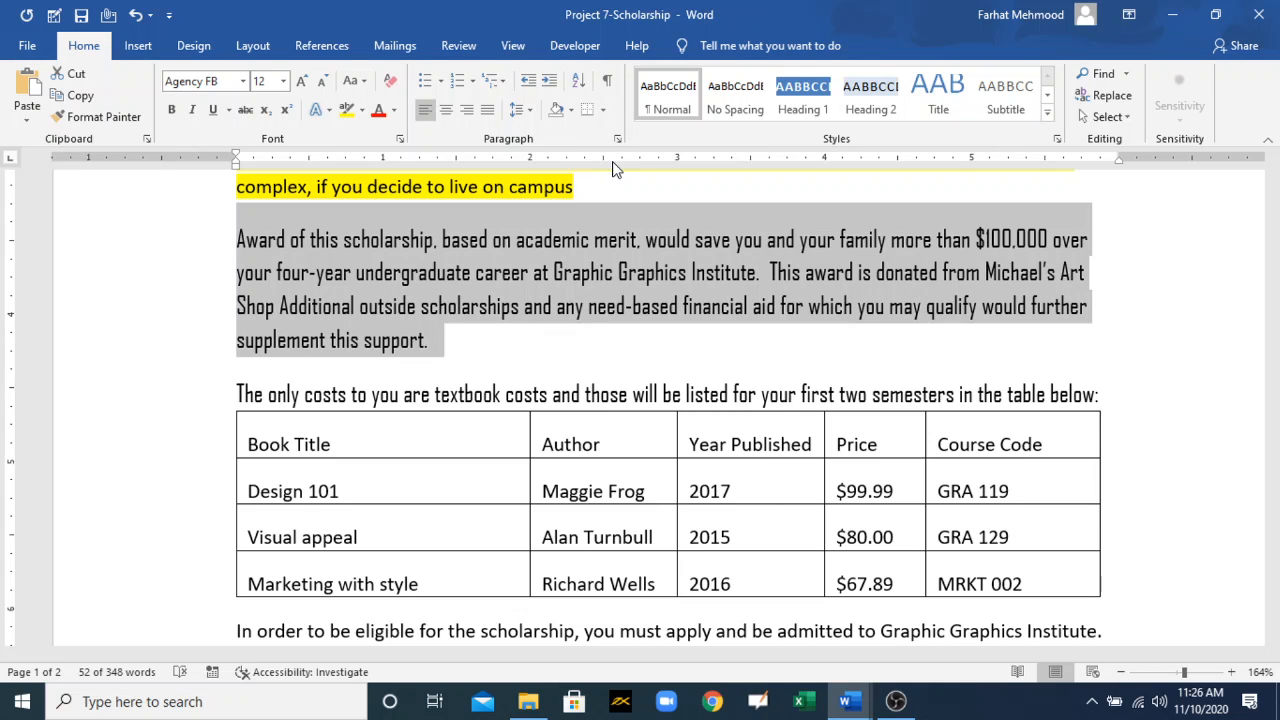
pyautogui.click(532, 112)
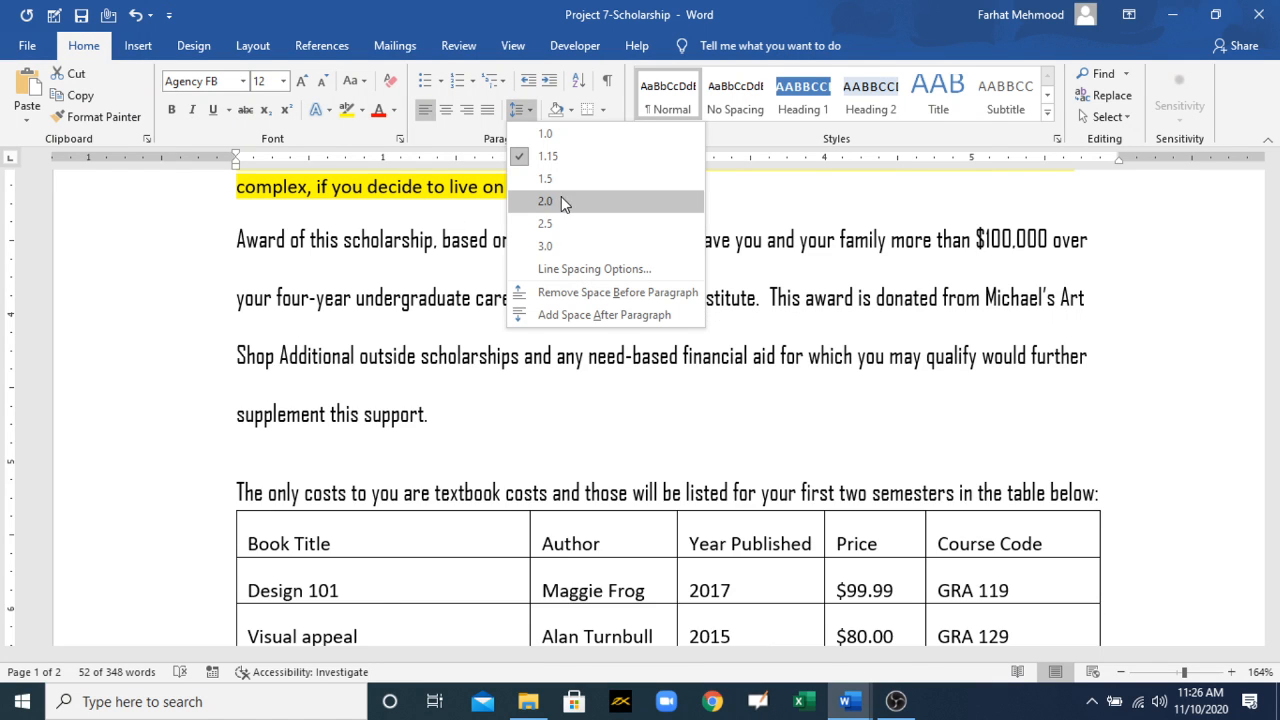
pyautogui.click(550, 180)
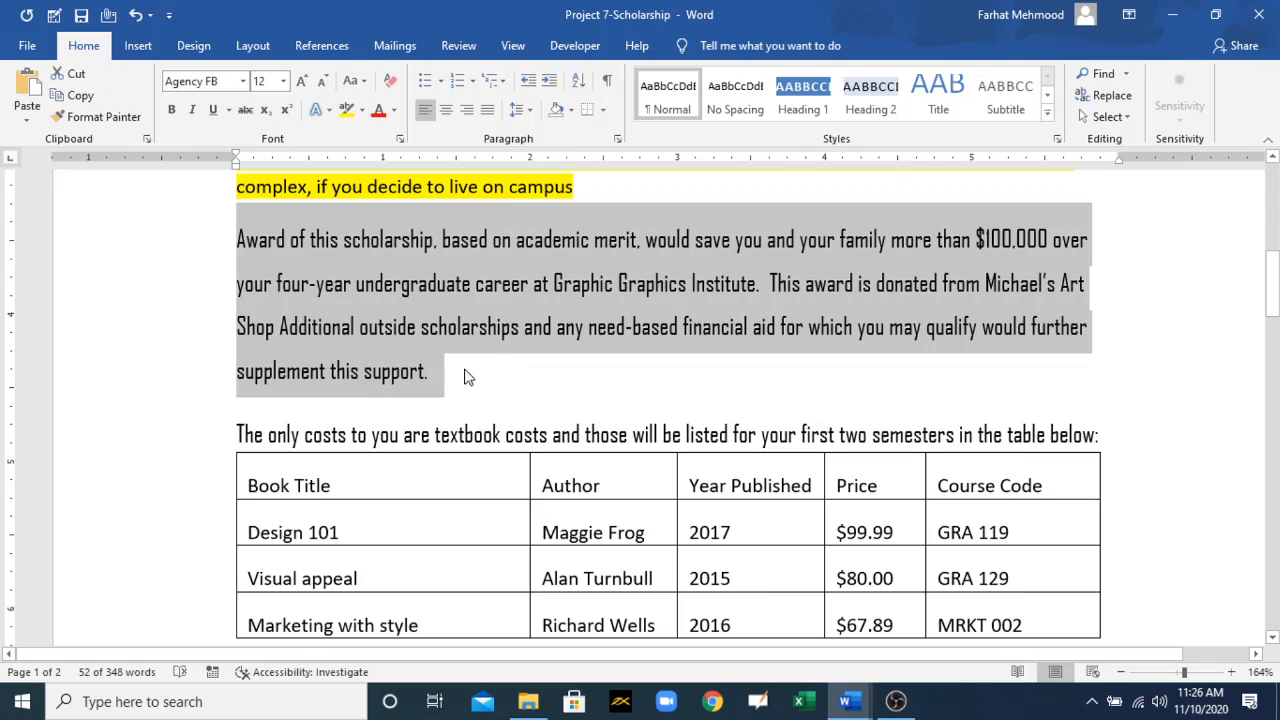
# Step: Increase the left indent of the "Award of this scholarship" paragraph by three levels
pyautogui.click(549, 80)
pyautogui.click(549, 80)
pyautogui.click(549, 80)
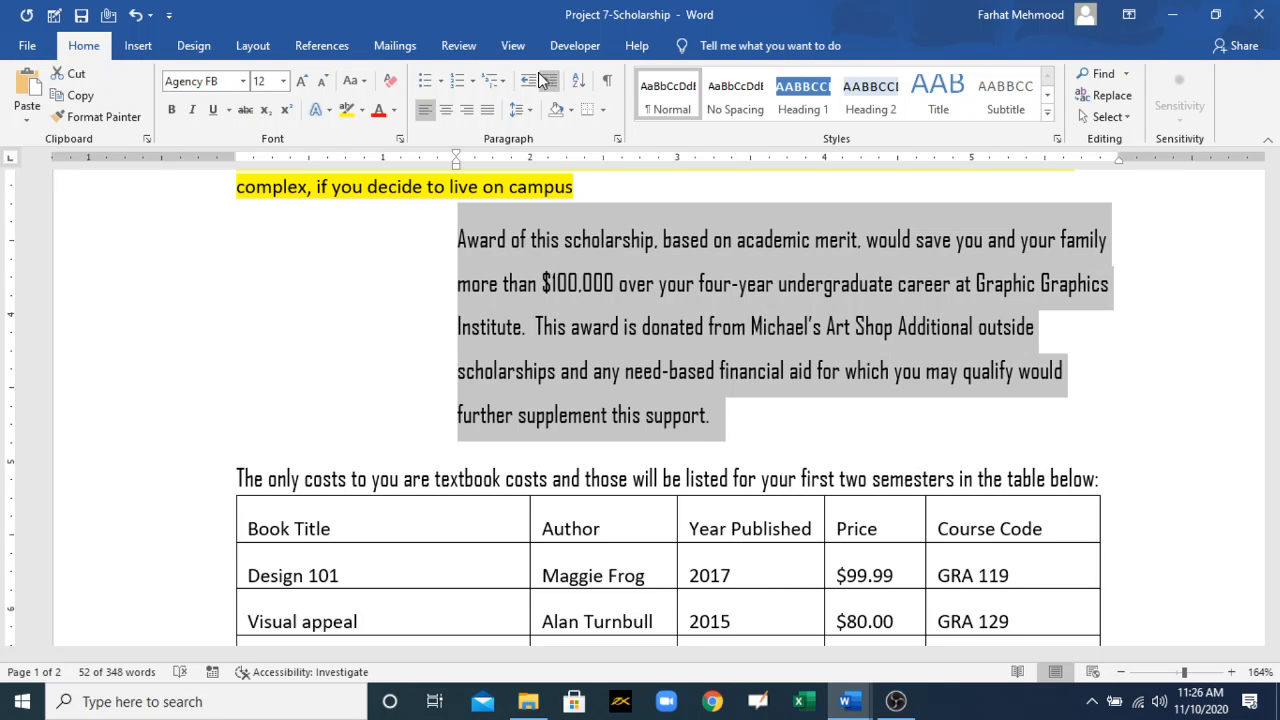
# Step: Decrease the left indent of the "Award of this scholarship" paragraph by three levels
pyautogui.click(527, 81)
pyautogui.click(527, 81)
pyautogui.click(527, 81)
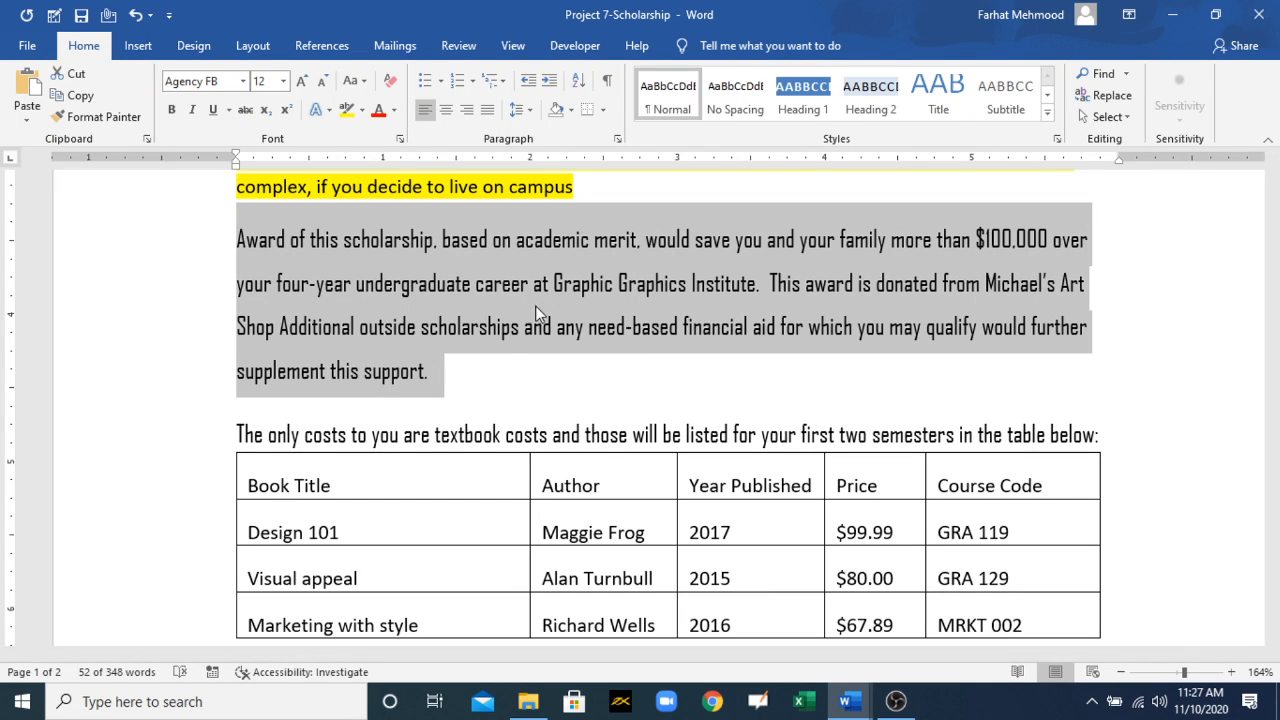
# Step: Switch to the MOS 77-725 Training document and colour the "Clear formatting" bullet red
pyautogui.click(845, 701)
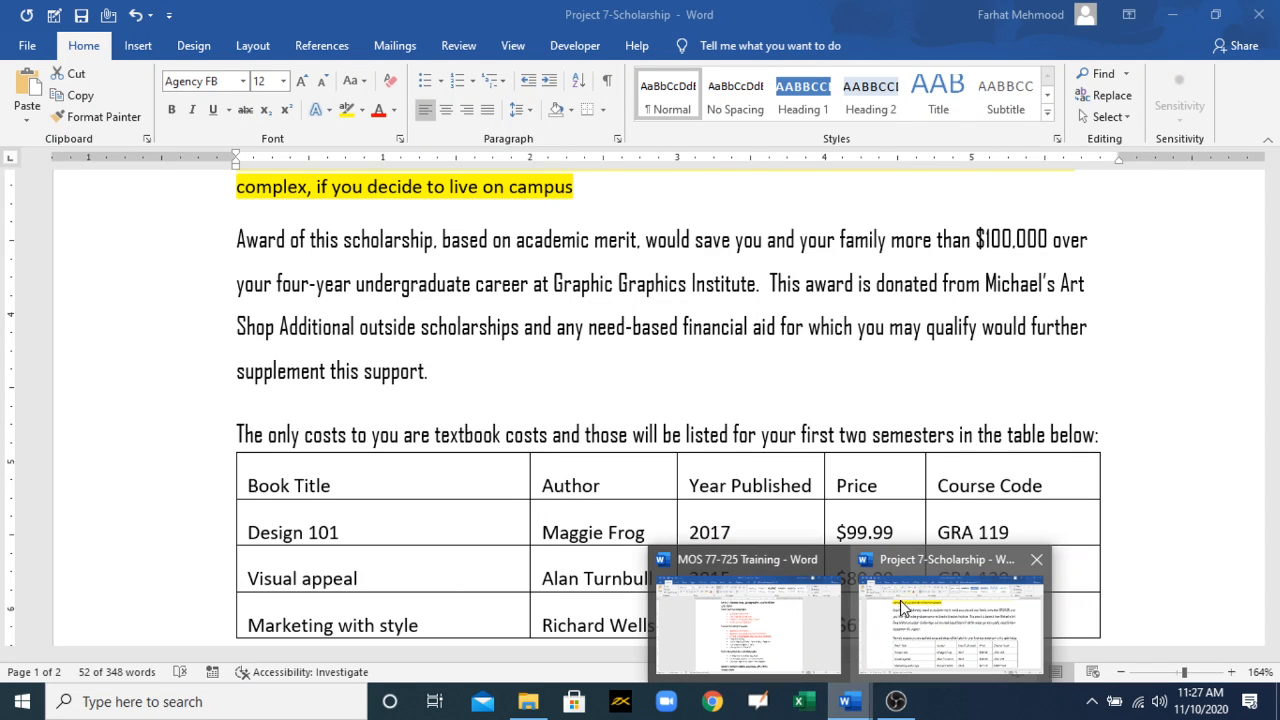
pyautogui.click(760, 620)
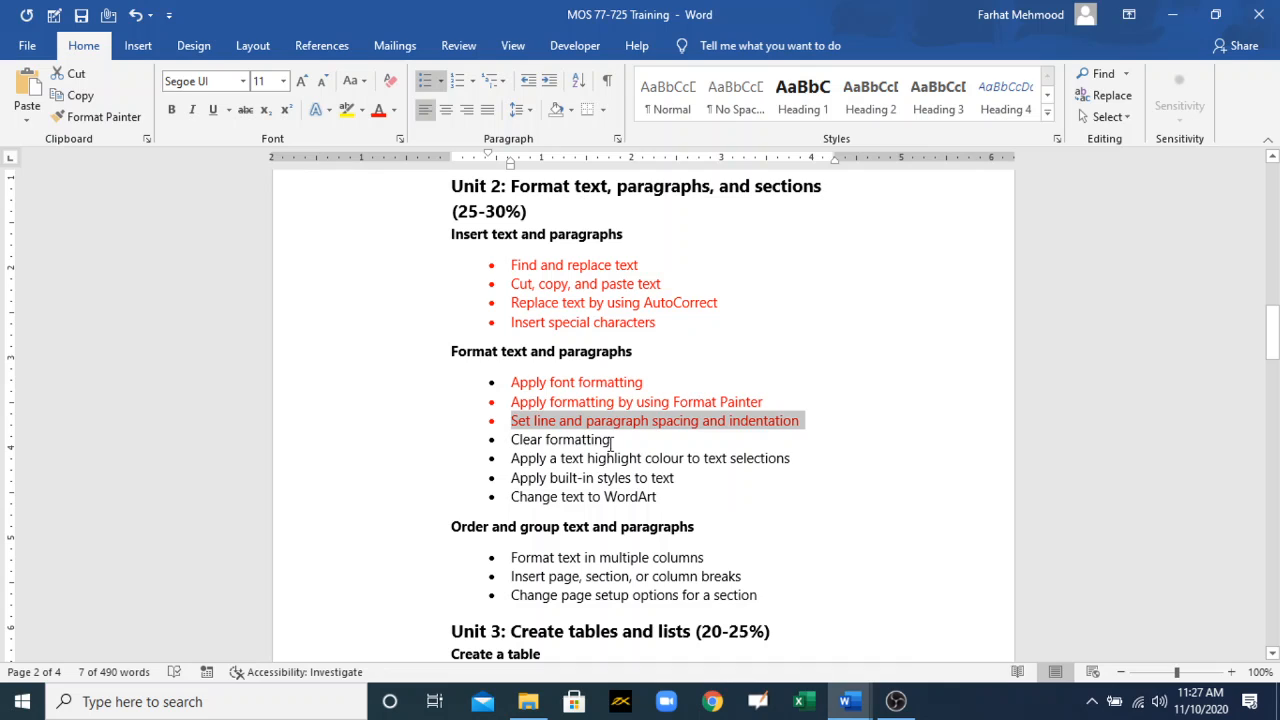
pyautogui.moveTo(612, 440); pyautogui.dragTo(521, 443)
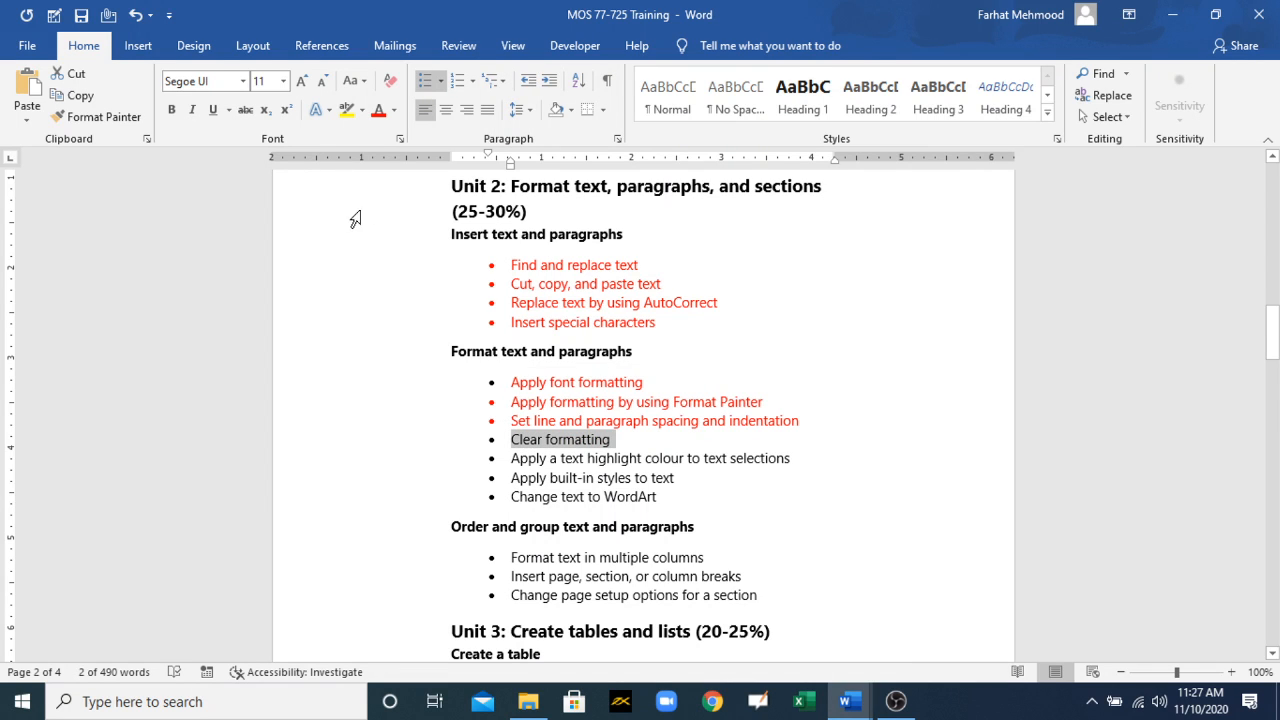
pyautogui.click(379, 110)
# Step: Return to the scholarship letter and clear all formatting from the "Award of this scholarship" paragraph
pyautogui.moveTo(848, 701)
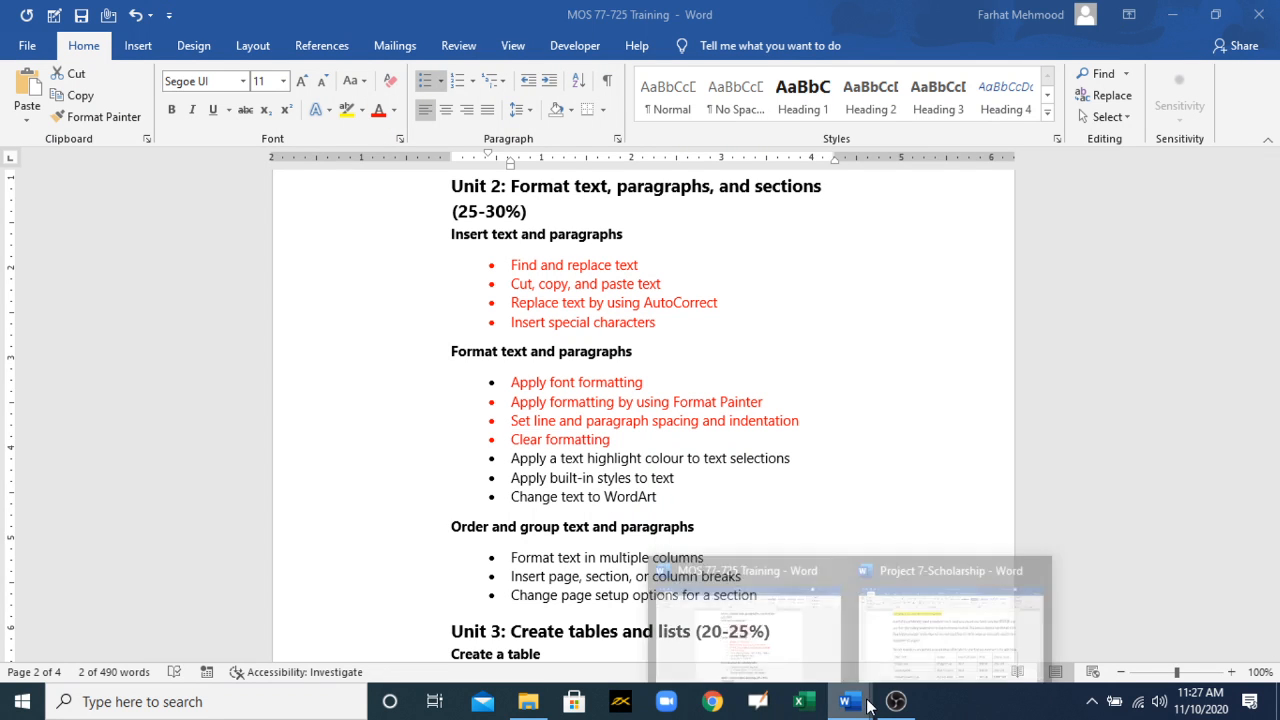
pyautogui.click(950, 615)
pyautogui.click(424, 372)
pyautogui.write('.')
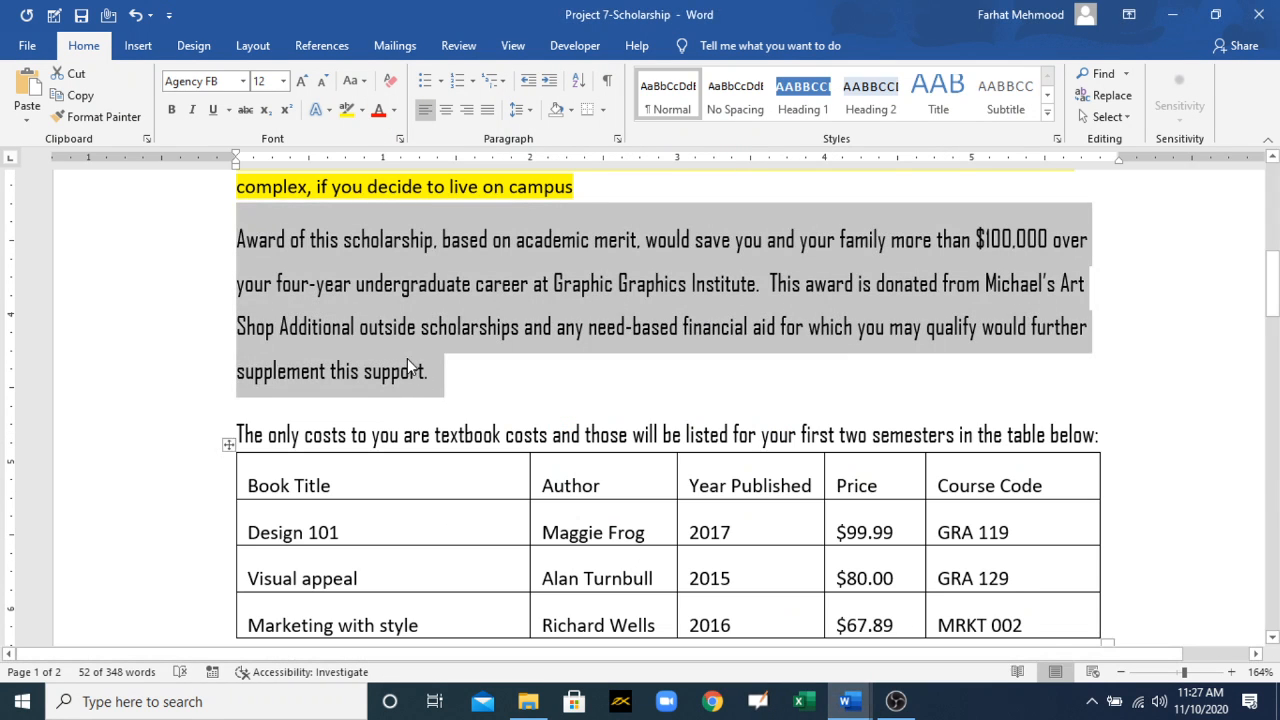
pyautogui.click(390, 88)
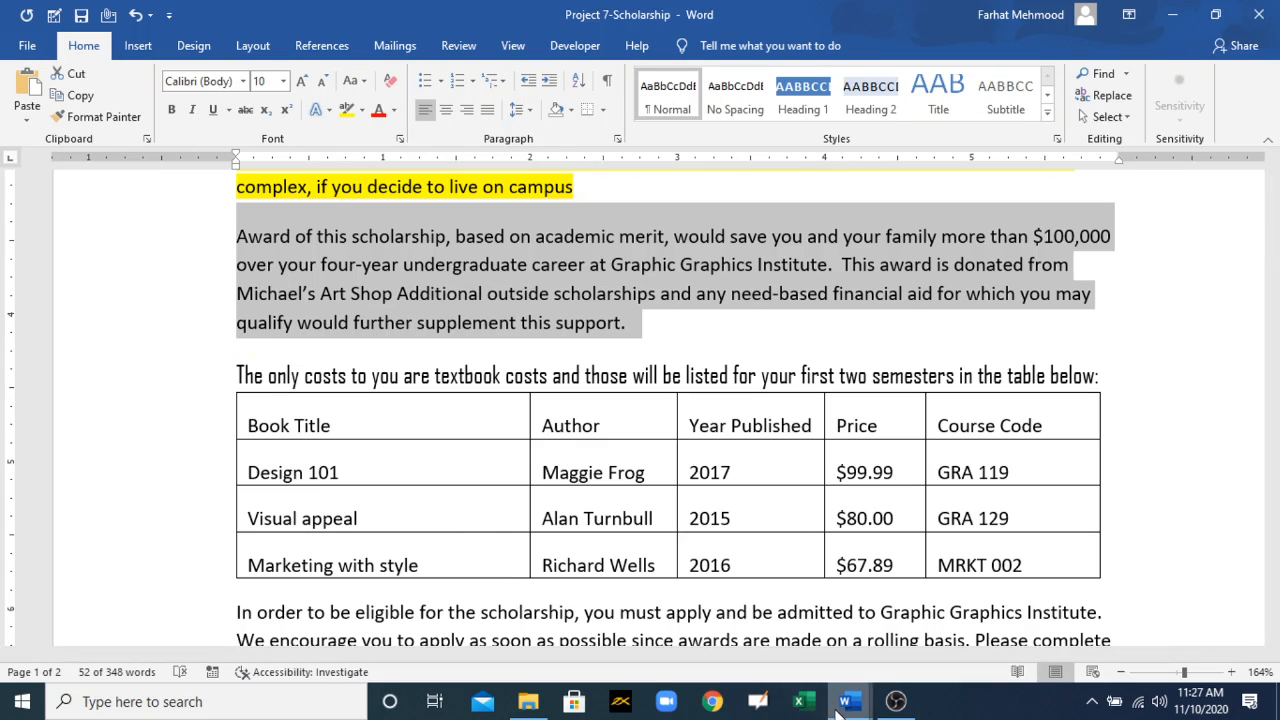
# Step: Switch to the MOS 77-725 Training document and colour the "Apply a text highlight colour to text selections" bullet red
pyautogui.moveTo(848, 703)
pyautogui.click(785, 650)
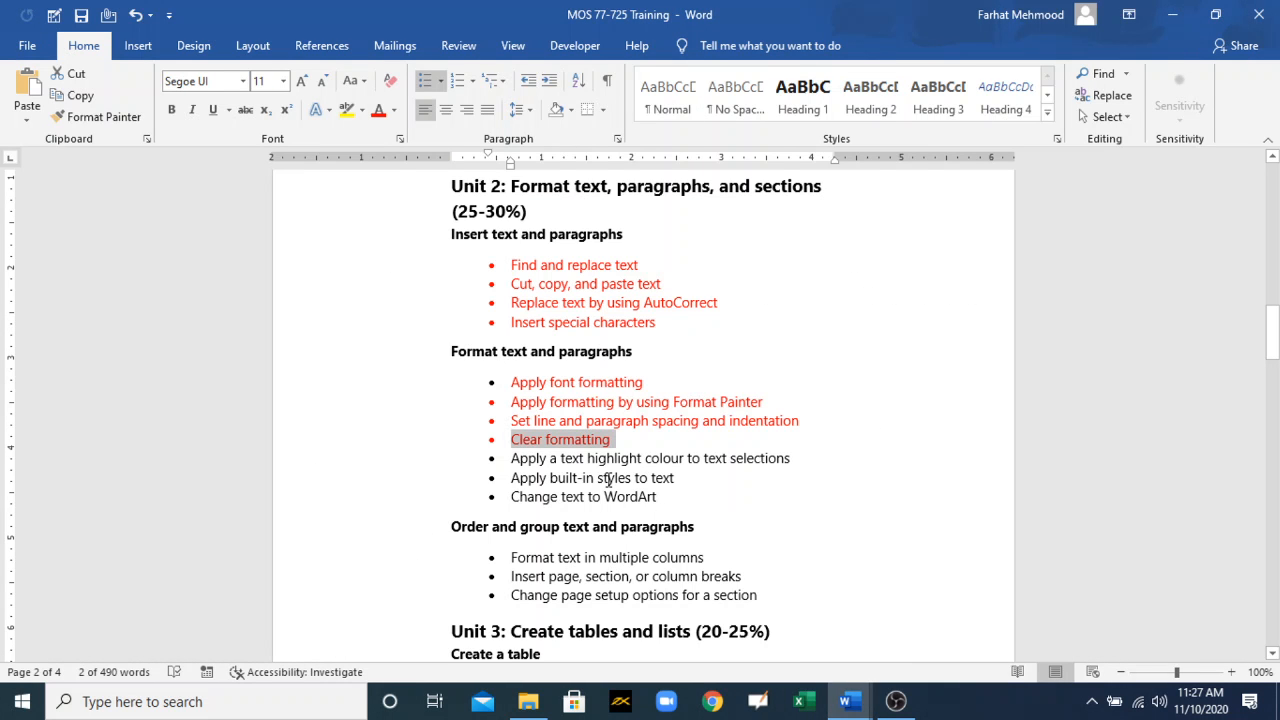
pyautogui.moveTo(514, 458)
pyautogui.mouseDown()
pyautogui.moveTo(767, 477)
pyautogui.moveTo(799, 466)
pyautogui.moveTo(627, 478)
pyautogui.moveTo(514, 459)
pyautogui.mouseUp()
pyautogui.click(770, 478)
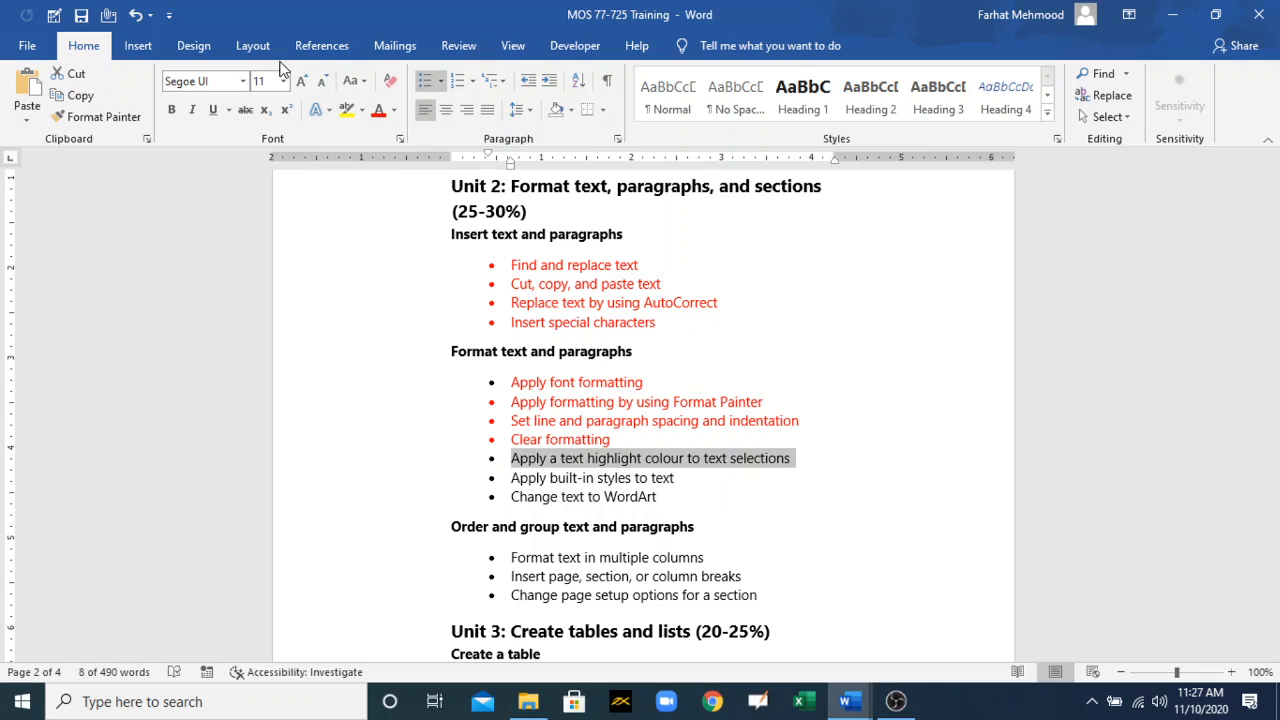
pyautogui.click(379, 110)
pyautogui.click(677, 479)
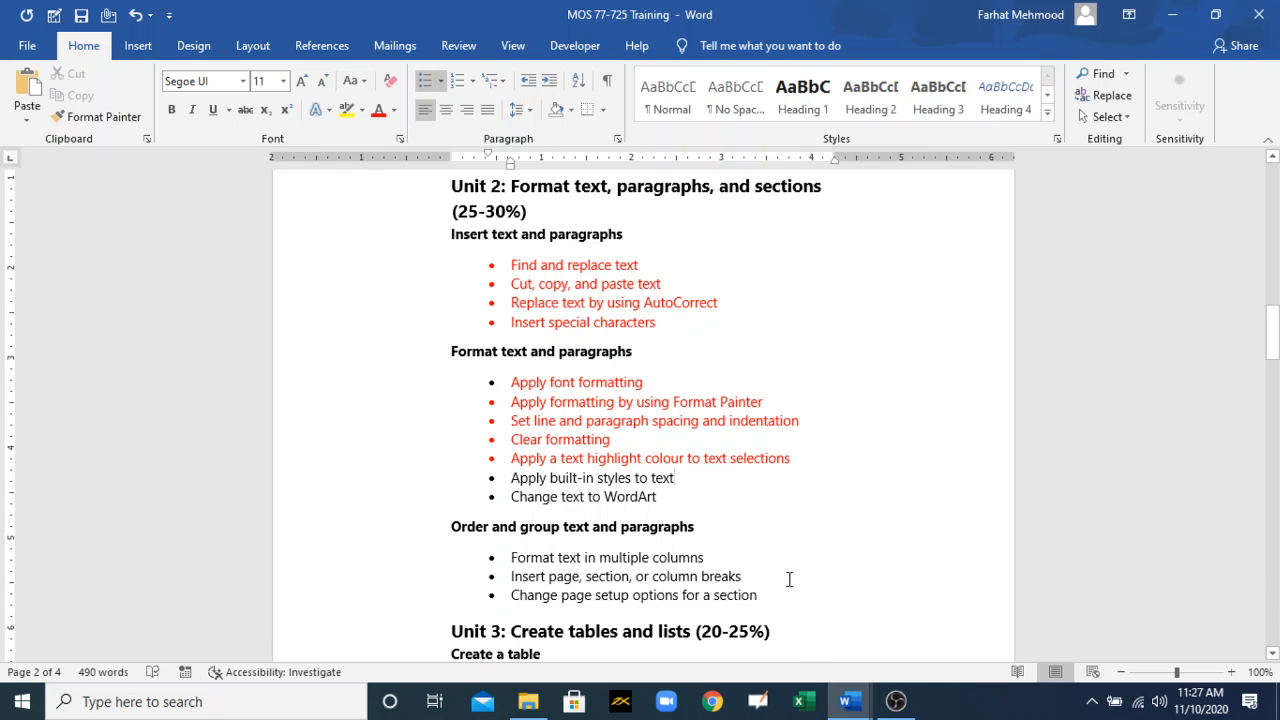
# Step: Return to the scholarship letter, search it for "Graphic Graphics Institute" and close the search with the award paragraph's occurrence selected
pyautogui.moveTo(846, 697)
pyautogui.click(903, 656)
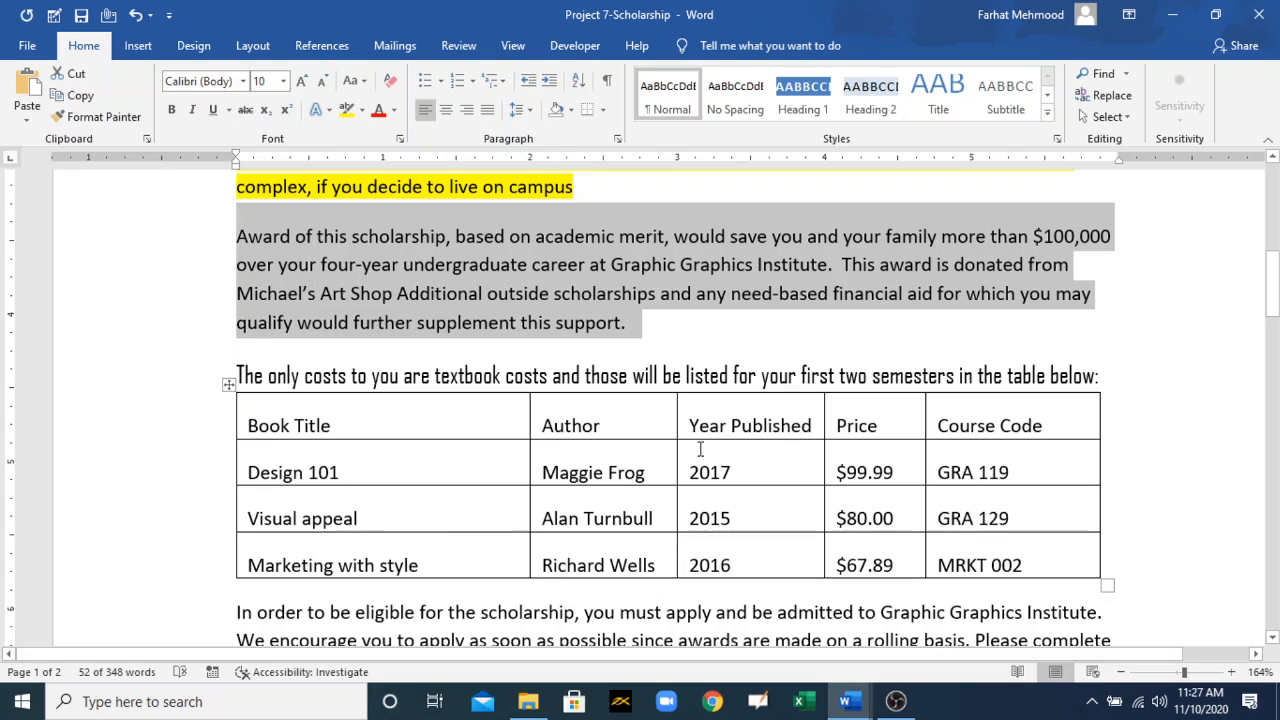
pyautogui.click(702, 374)
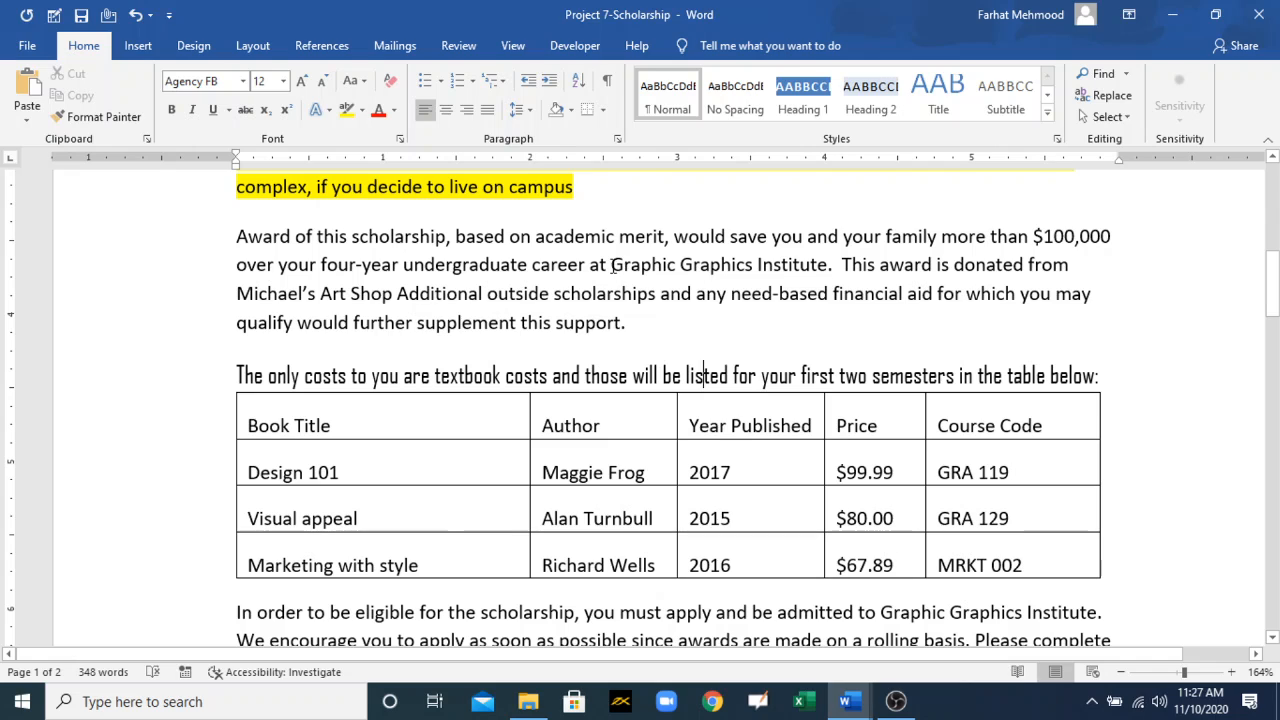
pyautogui.moveTo(612, 264); pyautogui.dragTo(786, 274)
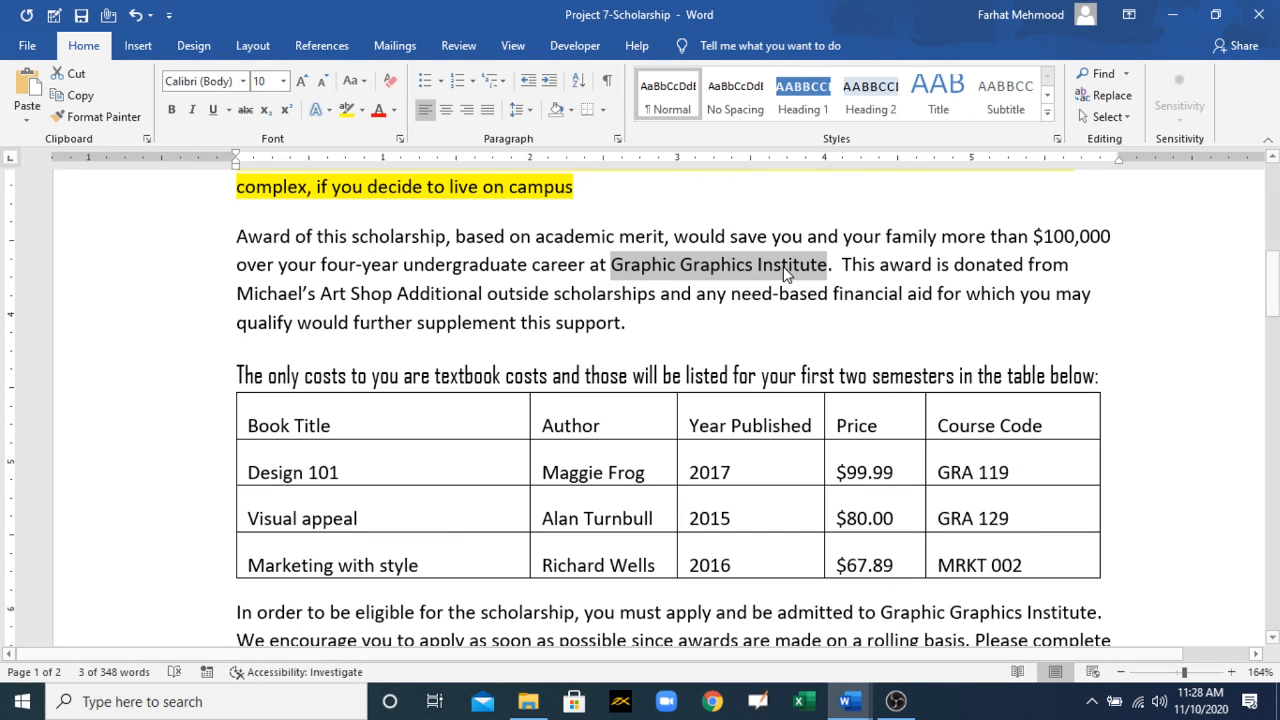
pyautogui.click(1098, 73)
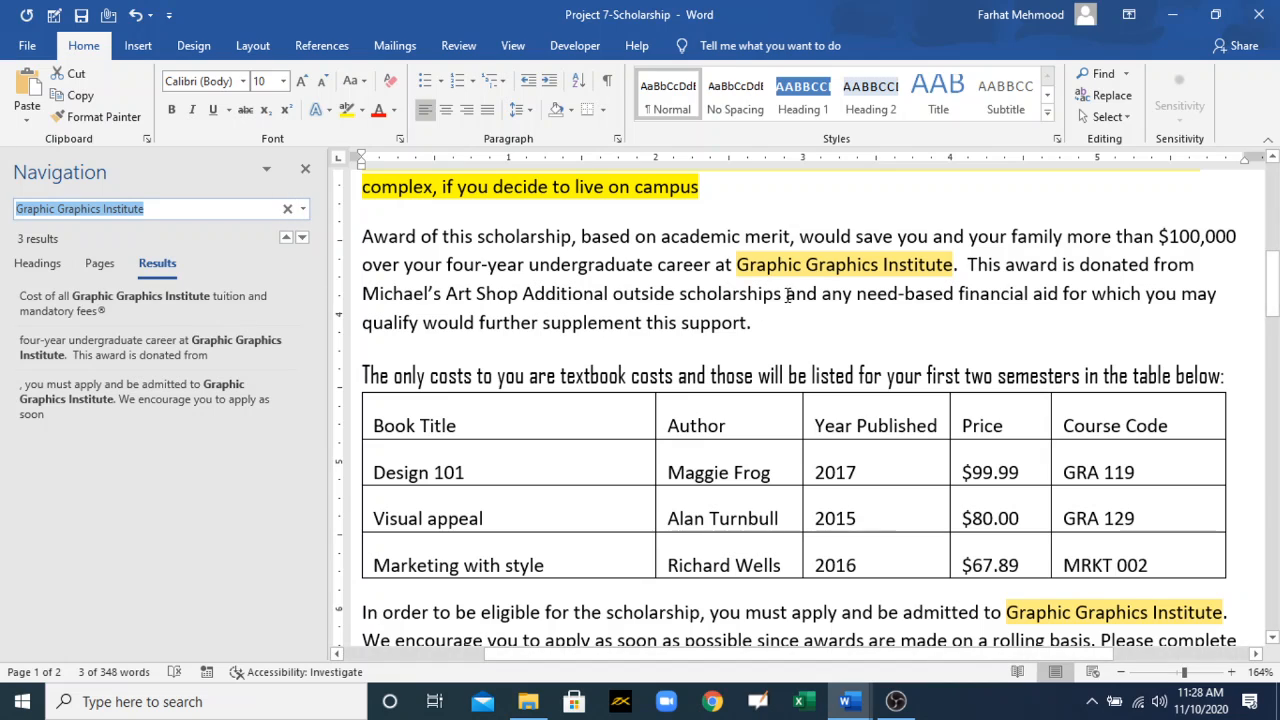
pyautogui.click(790, 285)
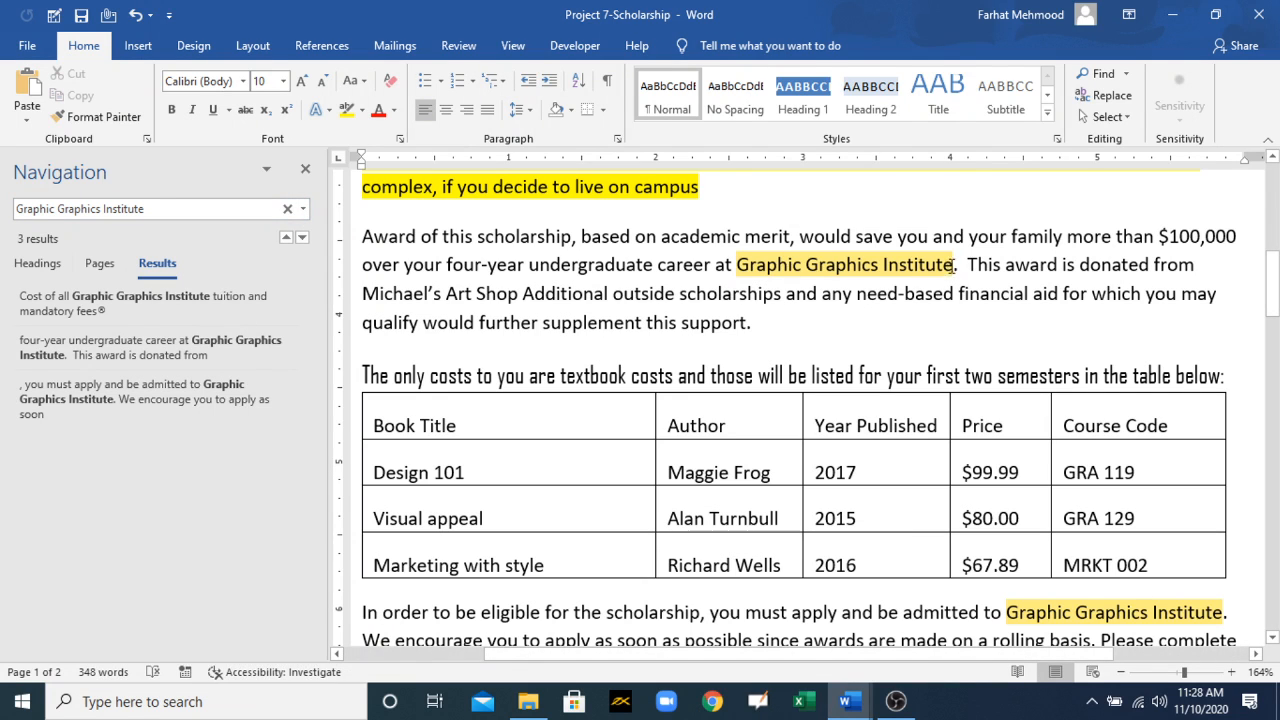
pyautogui.moveTo(899, 262); pyautogui.dragTo(737, 264)
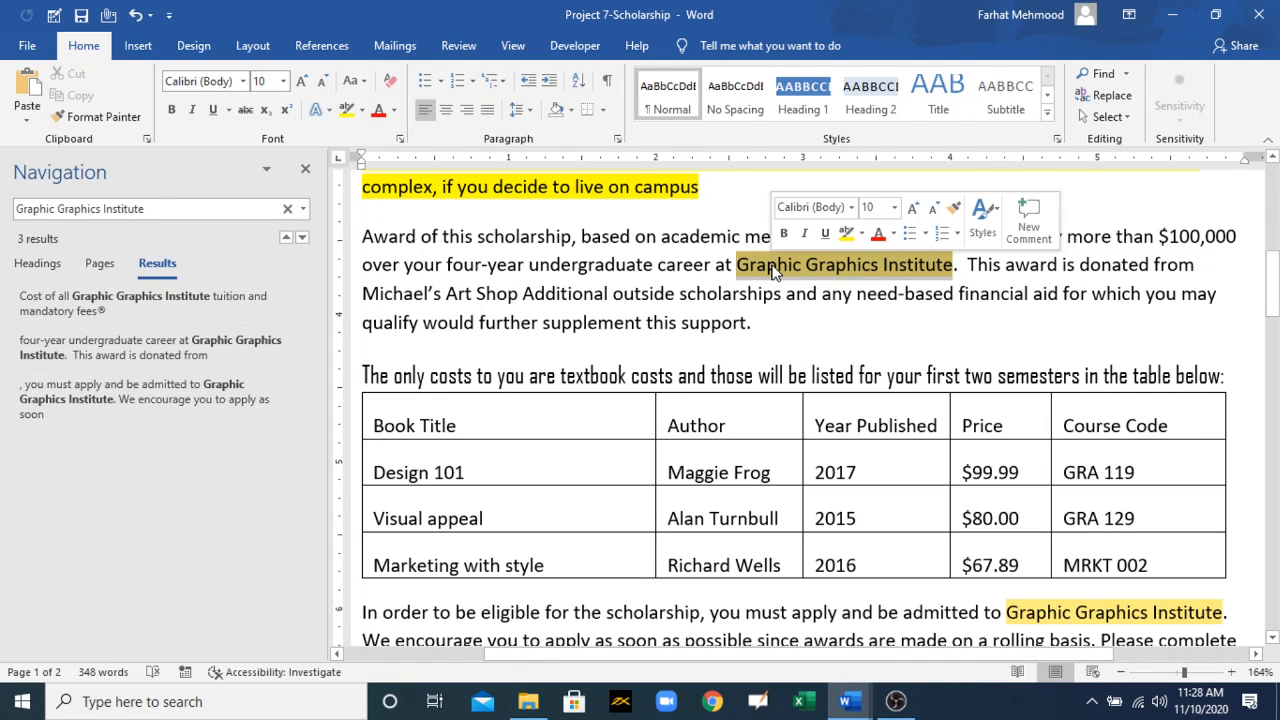
pyautogui.click(288, 208)
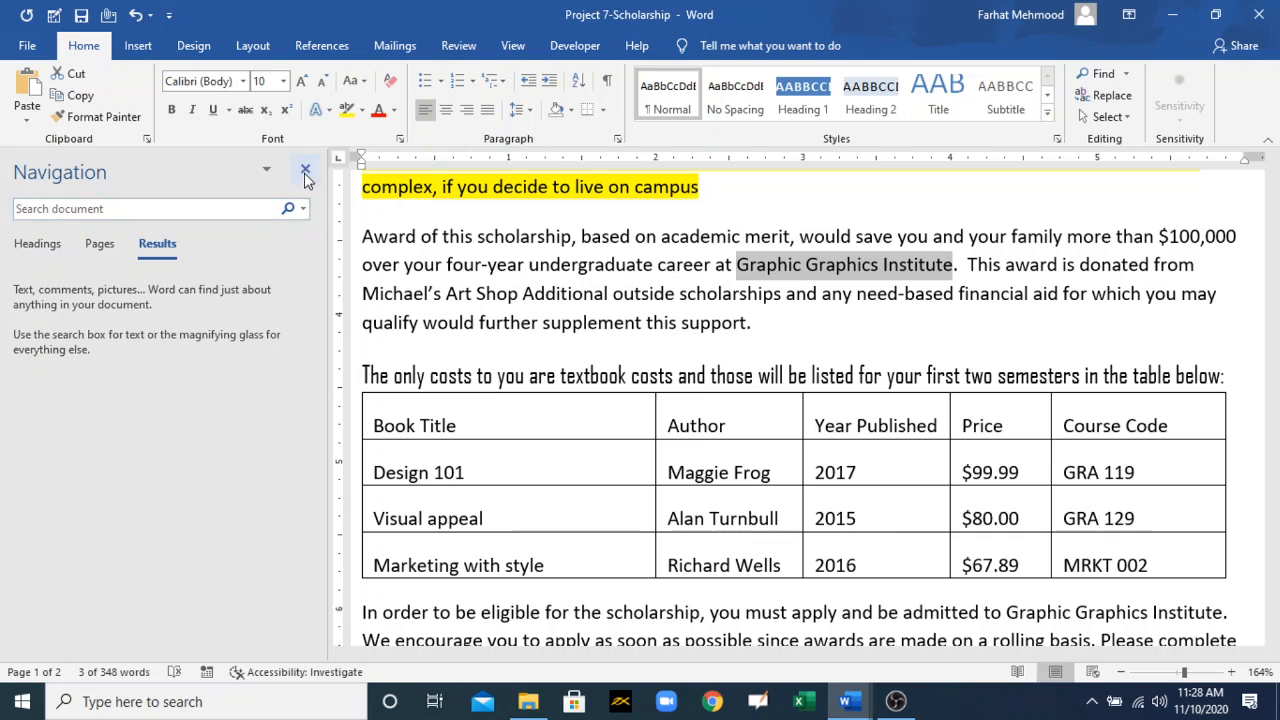
pyautogui.click(305, 172)
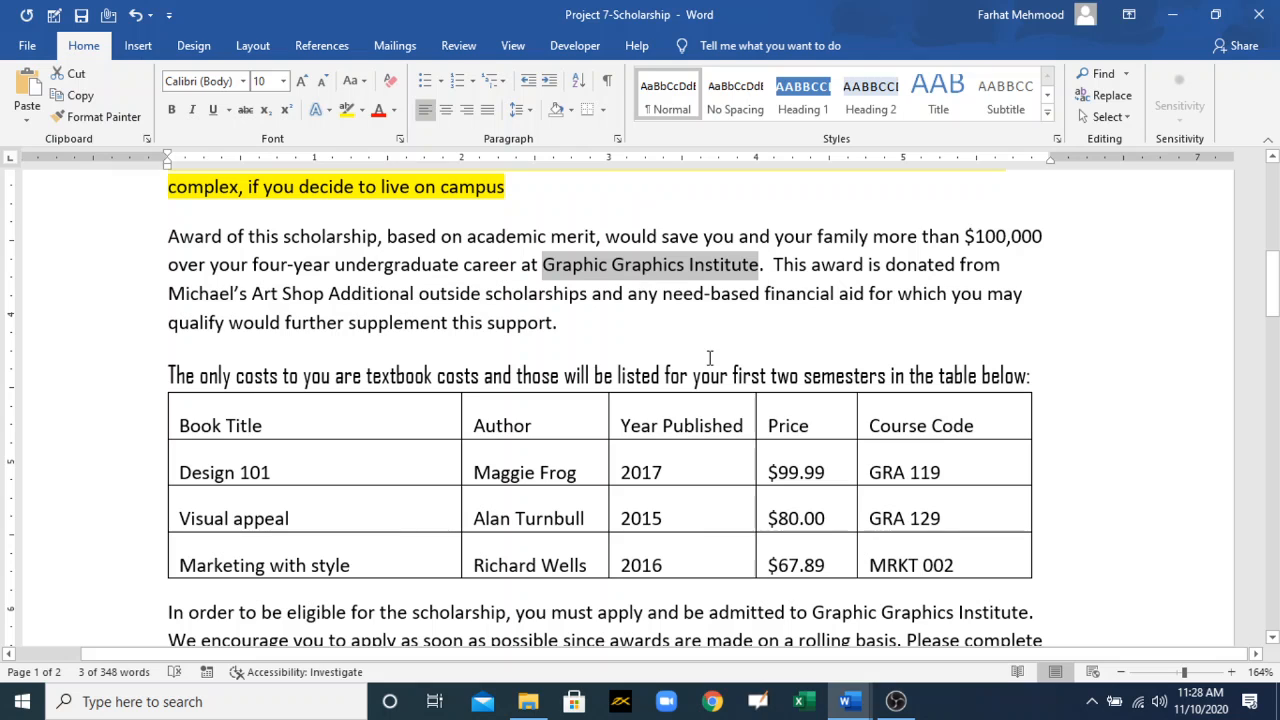
pyautogui.moveTo(846, 701)
pyautogui.click(790, 607)
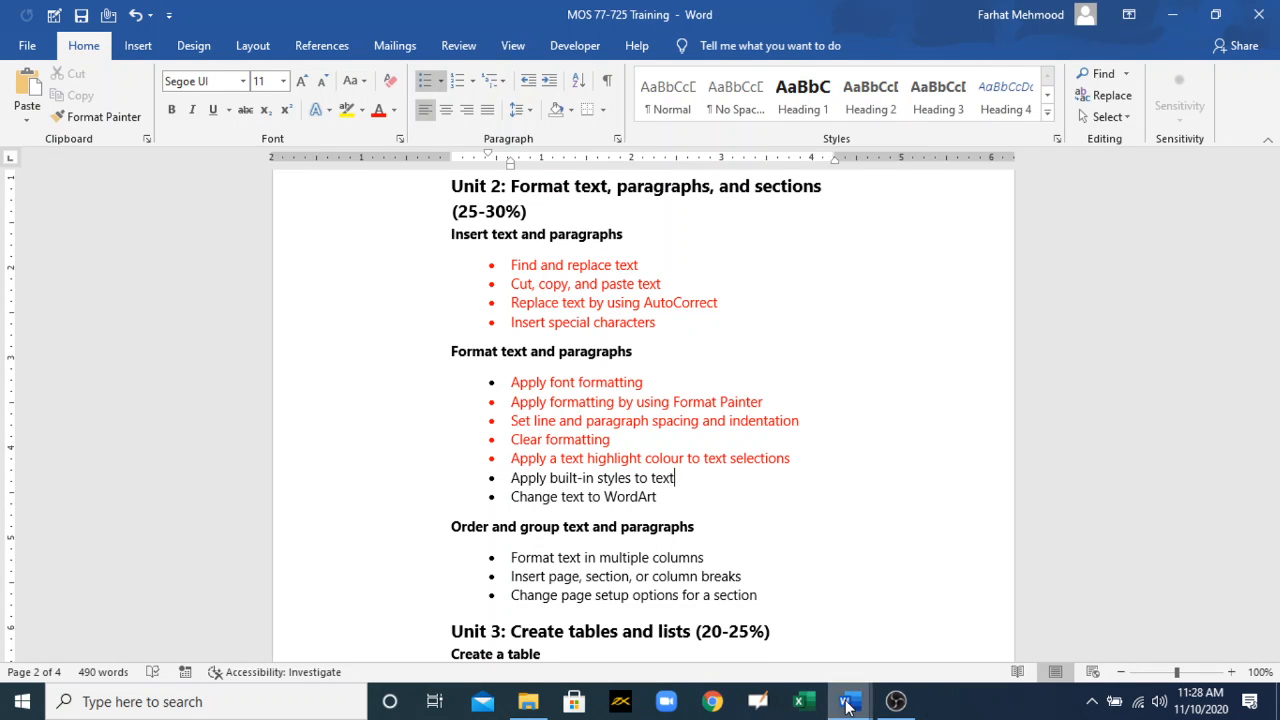
pyautogui.moveTo(846, 701)
pyautogui.click(951, 641)
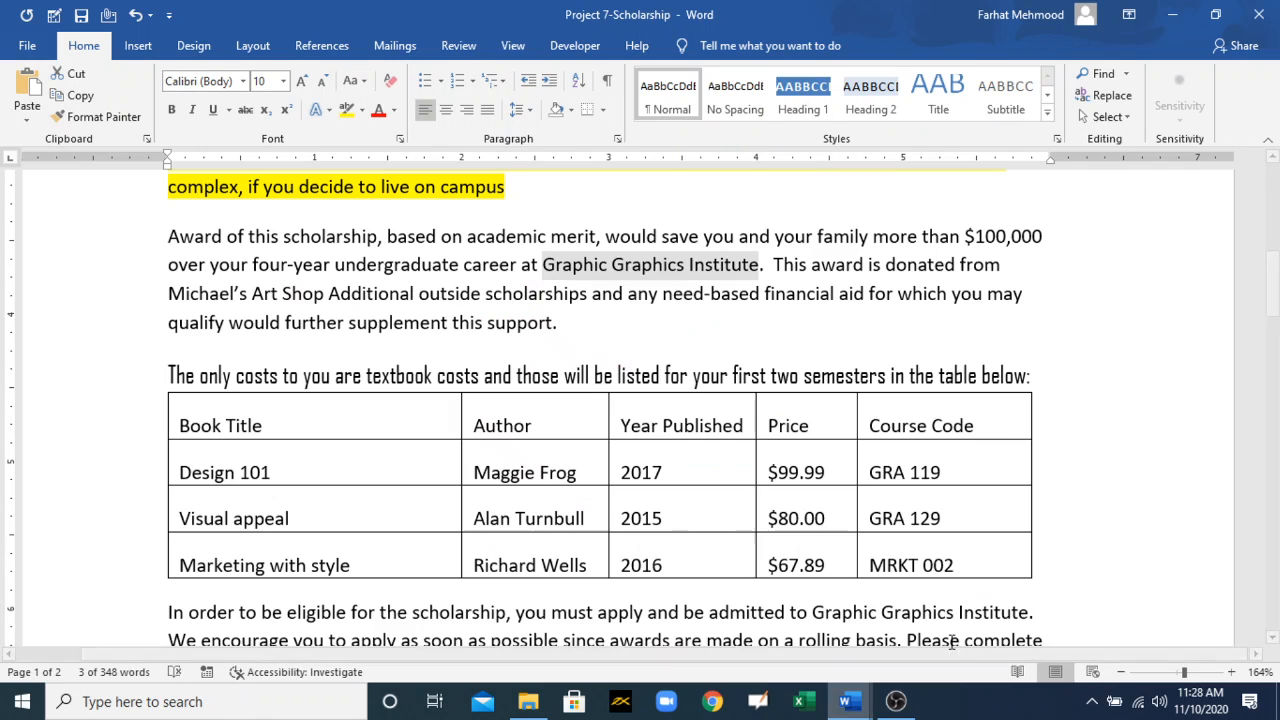
# Step: Highlight "Graphic Graphics Institute" in the "Award of this scholarship" paragraph in Bright Green
pyautogui.click(363, 112)
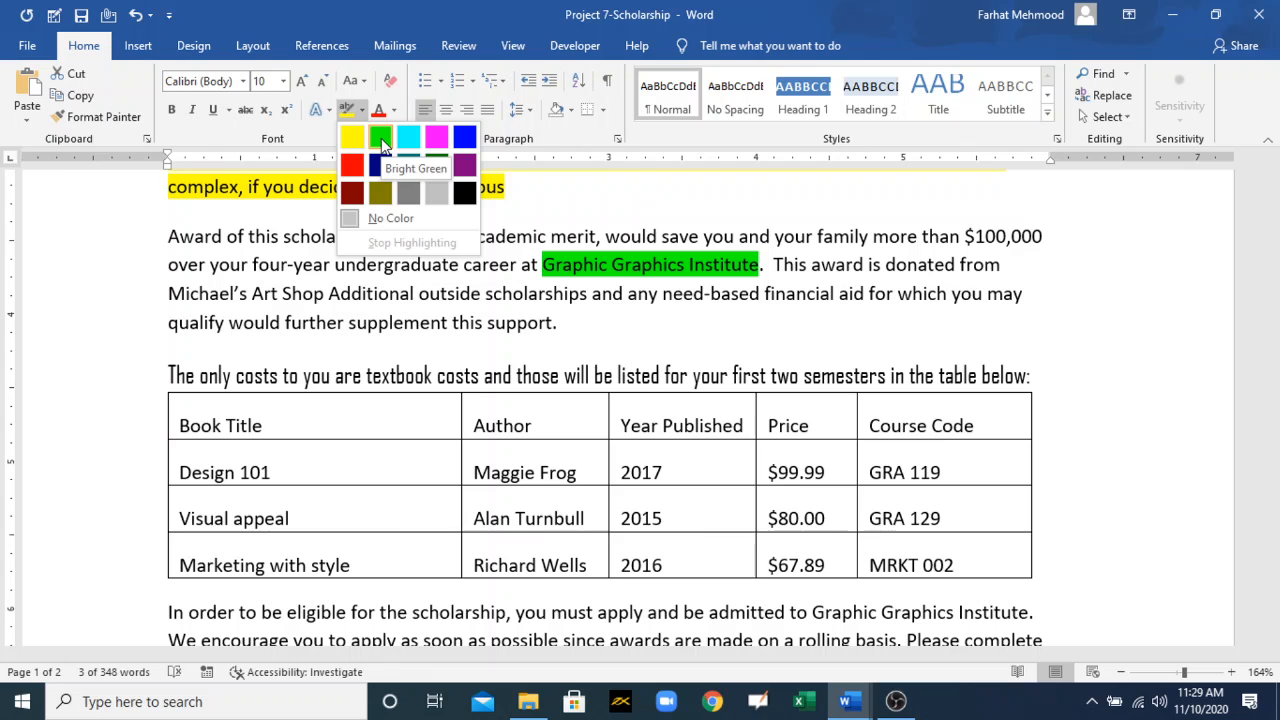
pyautogui.click(381, 145)
pyautogui.press('Left')
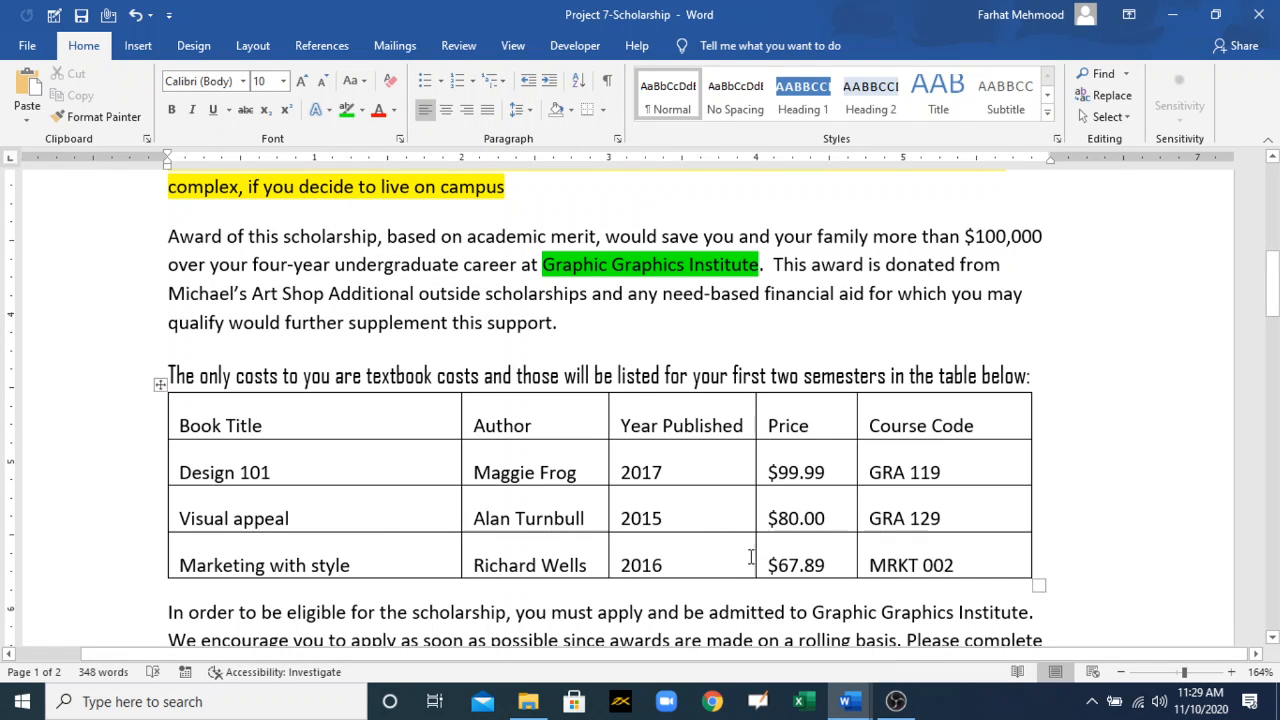
# Step: Switch to the MOS 77-725 Training document and go to the "Apply built-in styles to text" bullet
pyautogui.moveTo(845, 701)
pyautogui.click(749, 620)
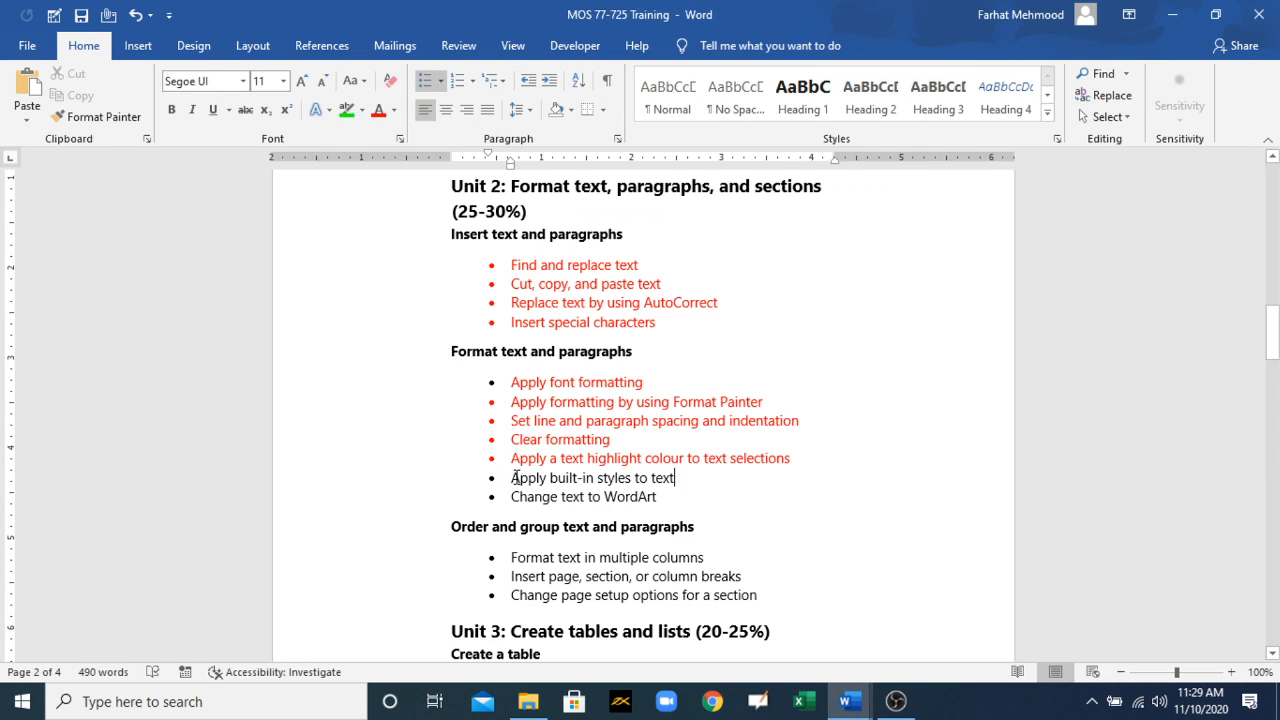
pyautogui.moveTo(513, 478); pyautogui.dragTo(666, 481)
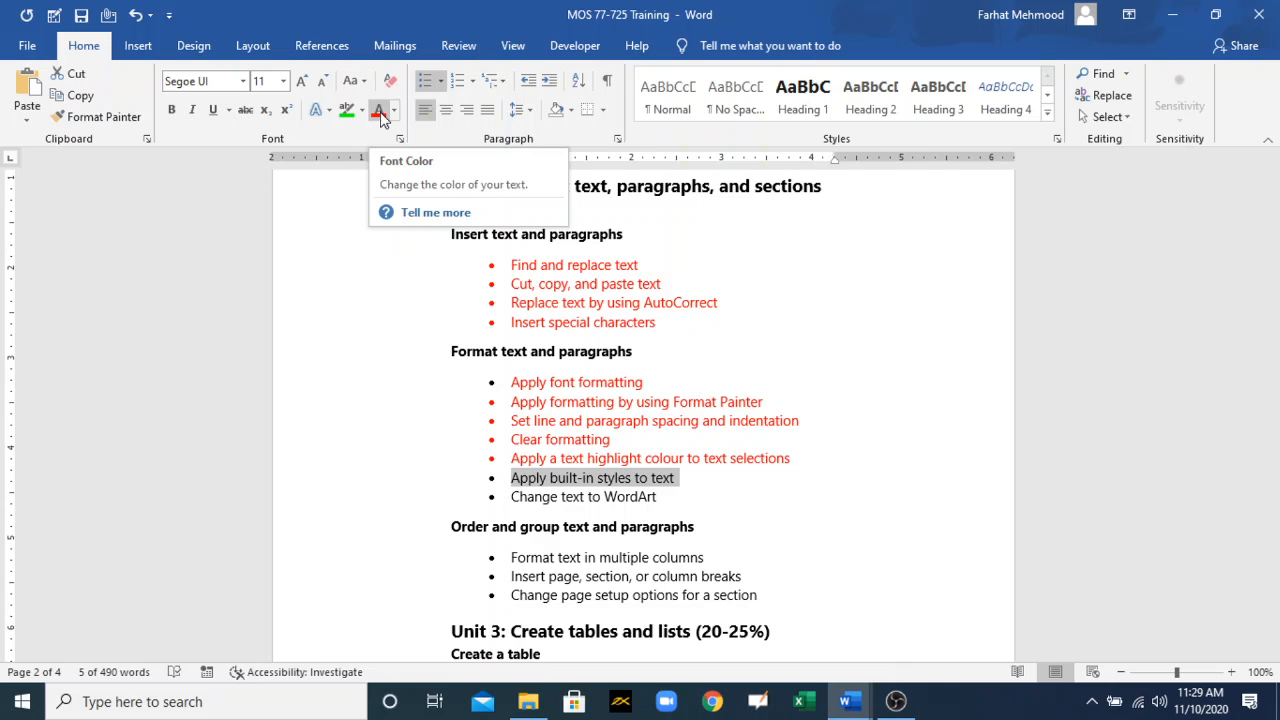
pyautogui.click(700, 490)
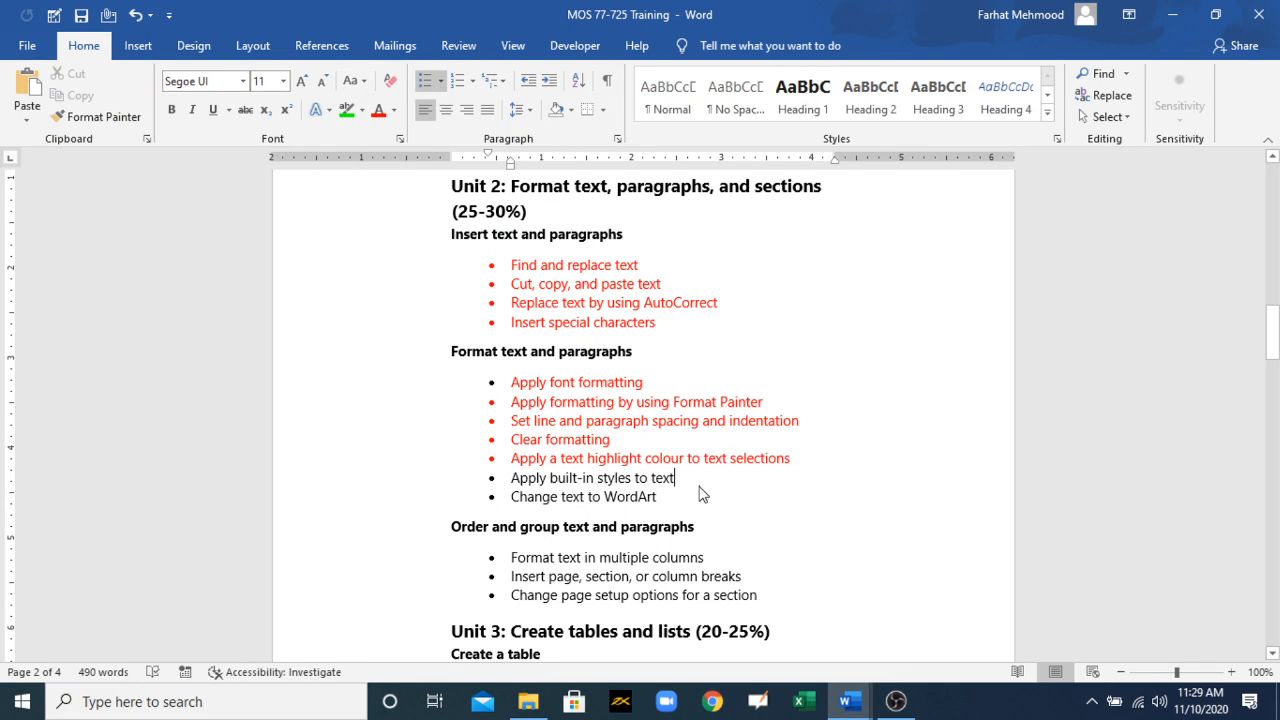